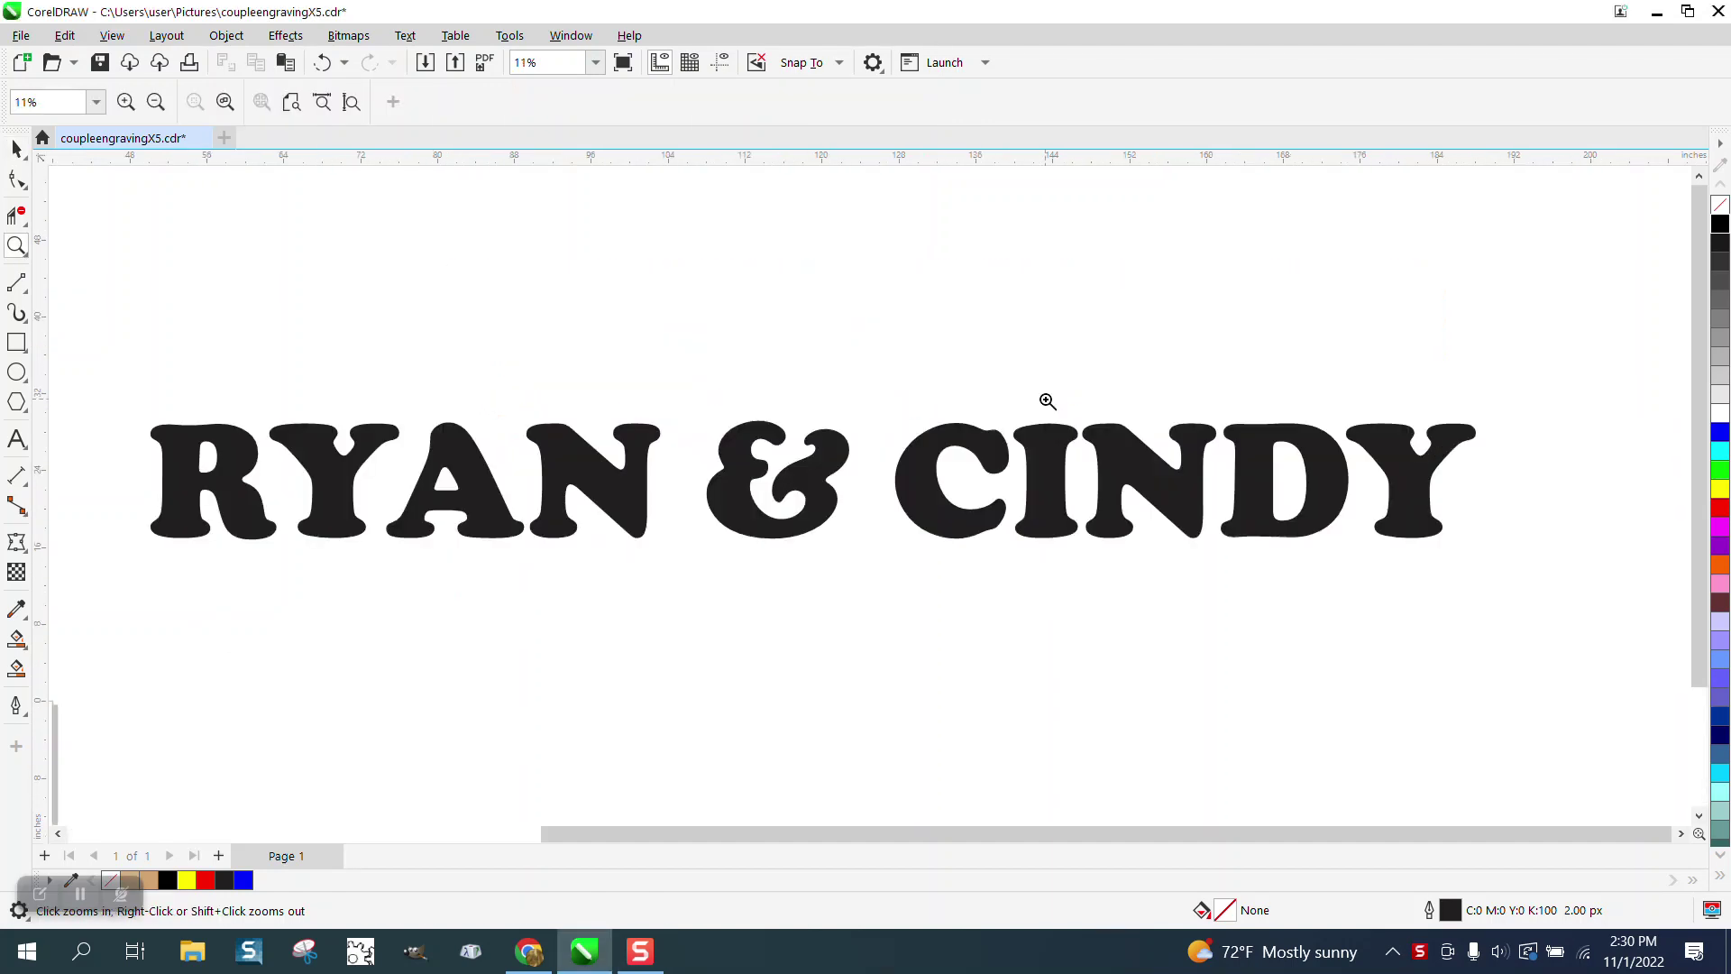
- Drag the Cooper Black RYAN & CINDY text upward to about Y 30.67" and reselect it
{"action": "left_click", "coordinate": [16, 149]}
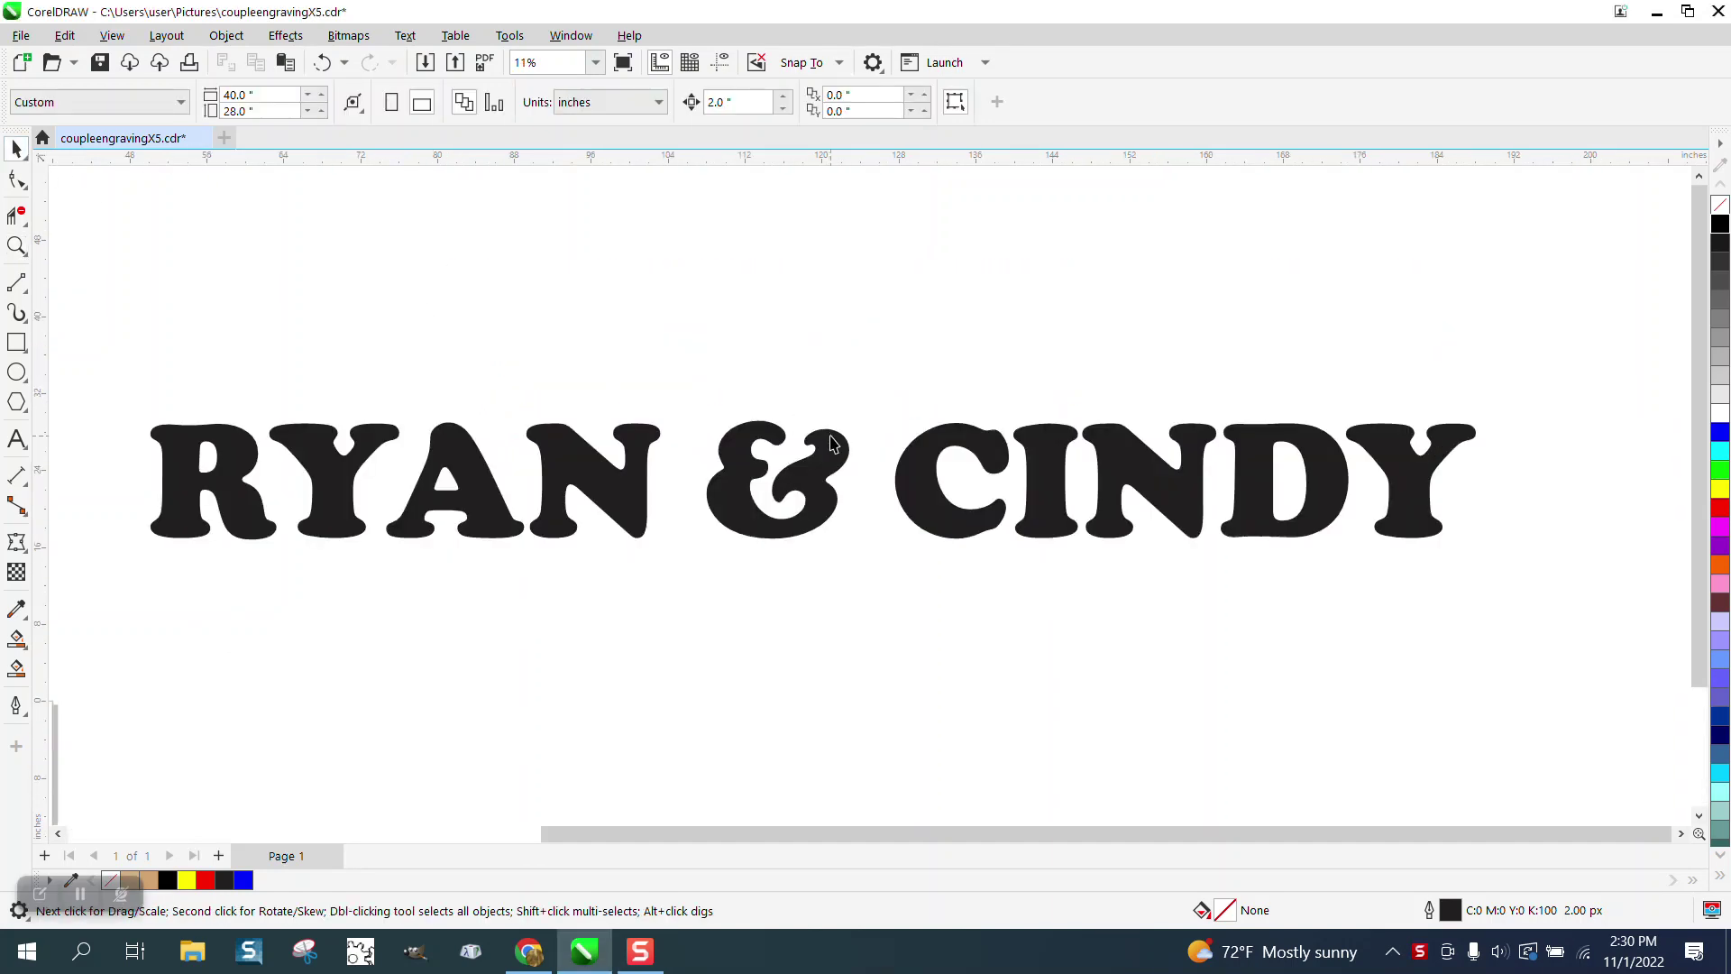
{"action": "left_click_drag", "start_coordinate": [830, 443], "coordinate": [833, 362]}
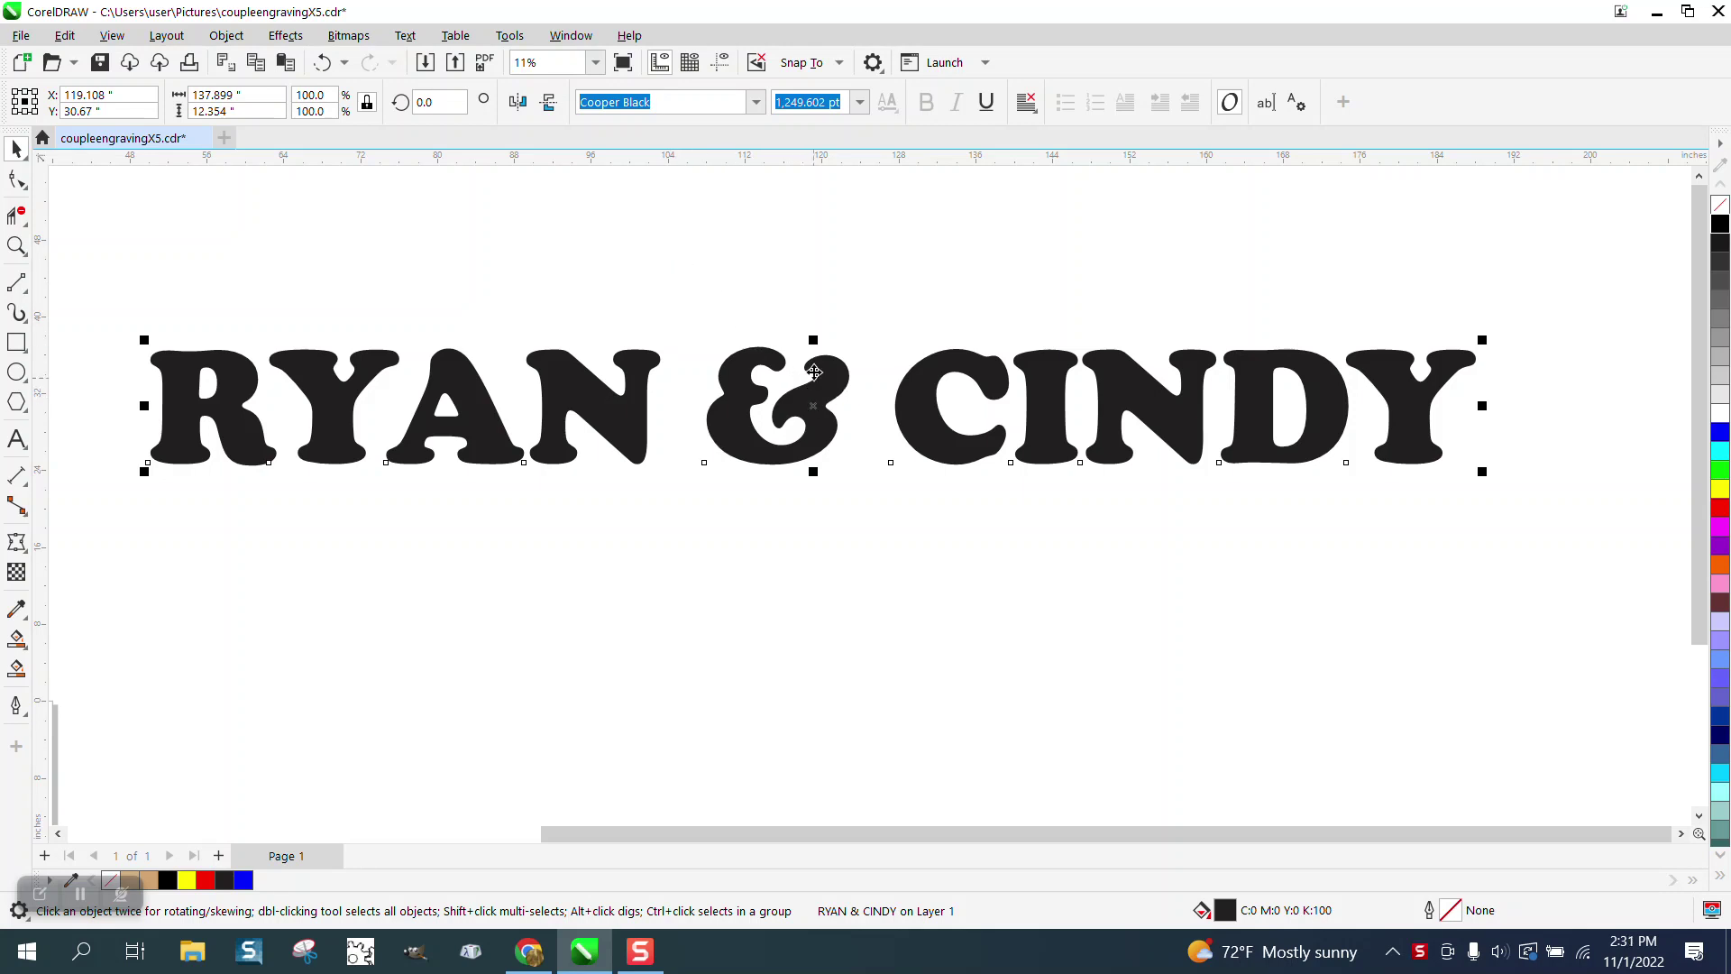
{"action": "left_click", "coordinate": [820, 312]}
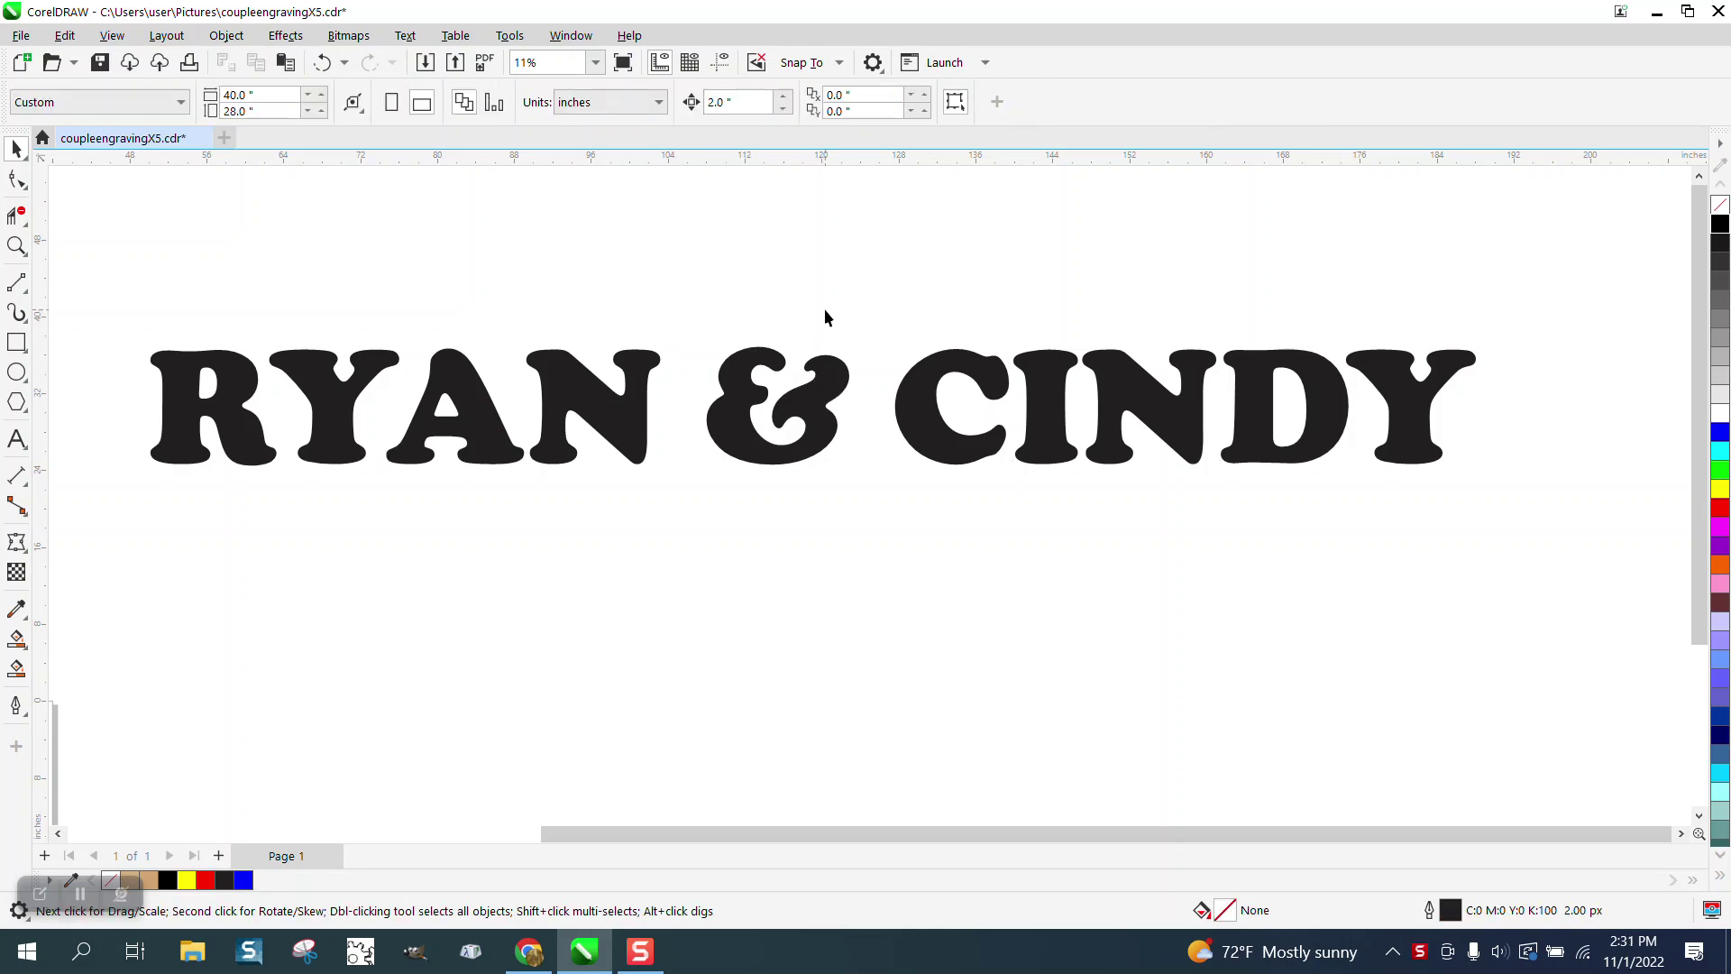
{"action": "left_click", "coordinate": [748, 432]}
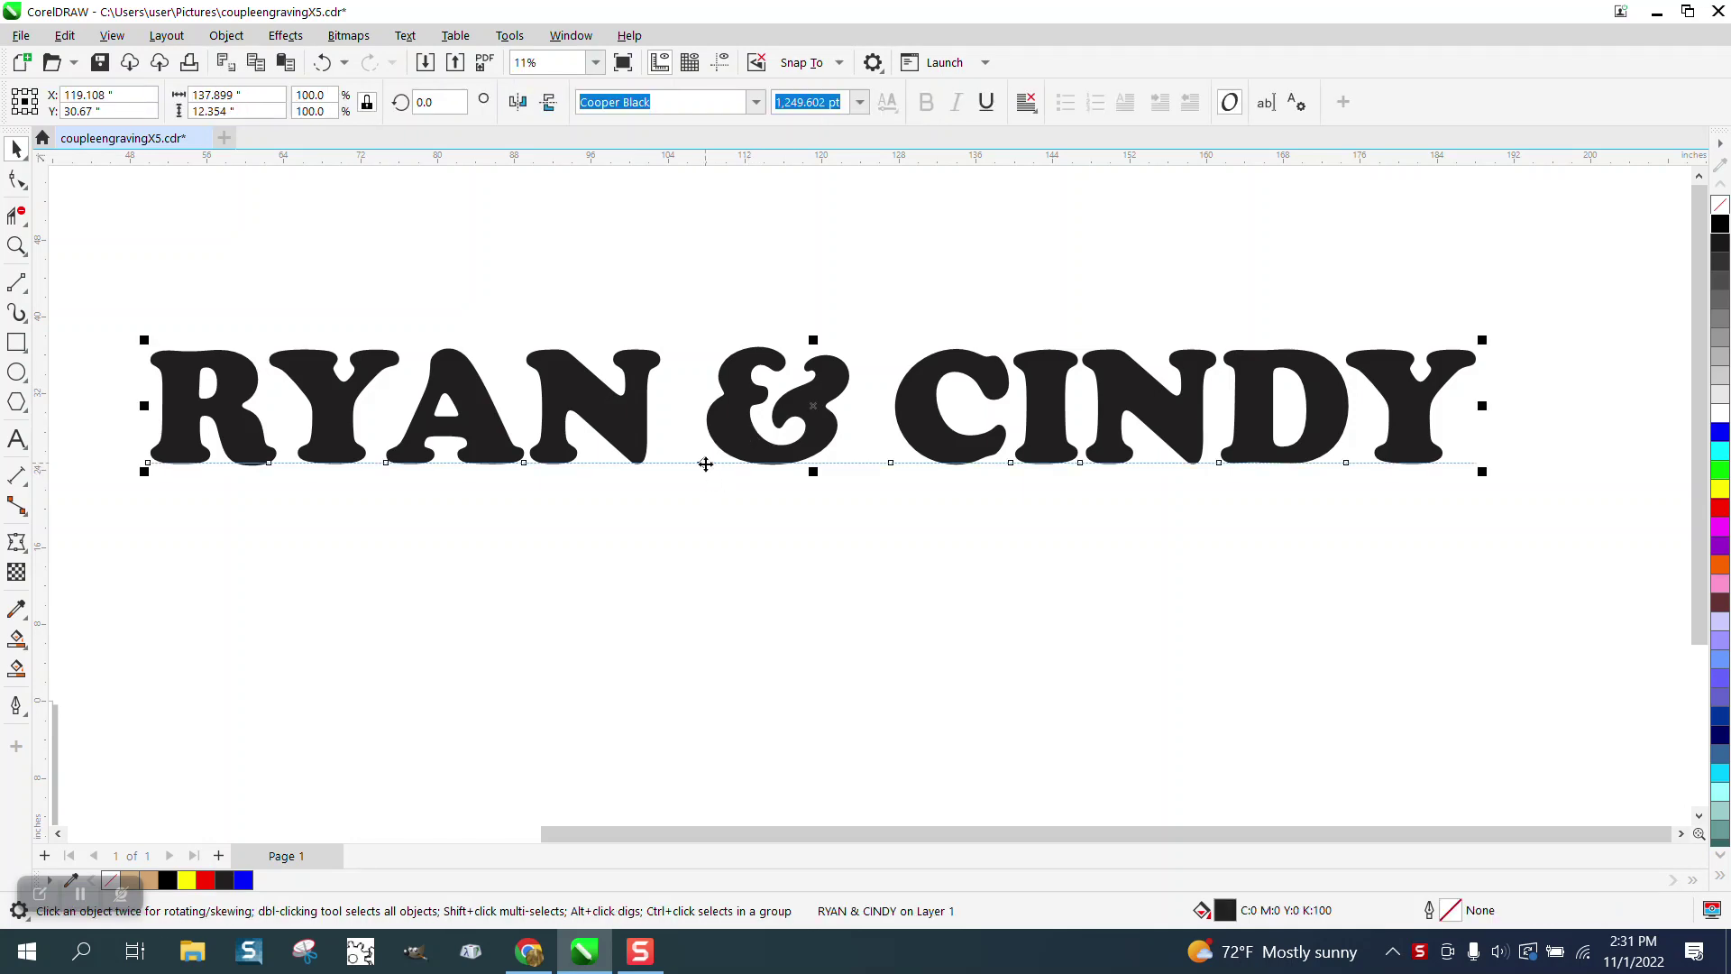
{"action": "left_click", "coordinate": [13, 183]}
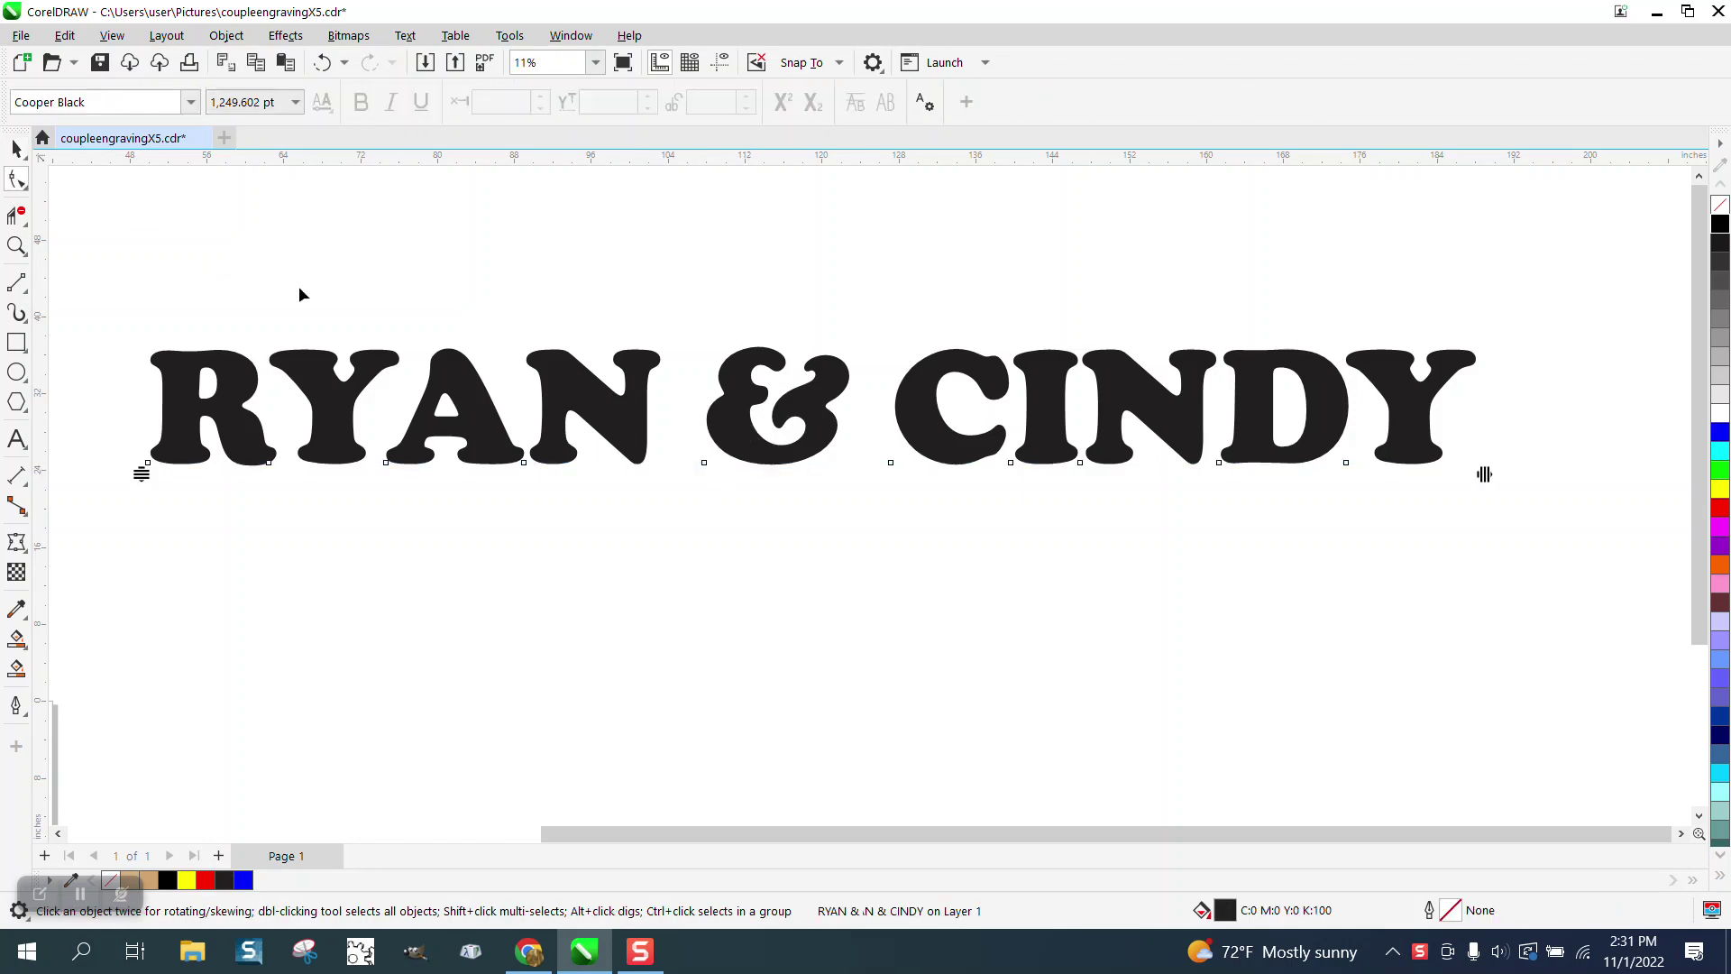
{"action": "left_click", "coordinate": [704, 463]}
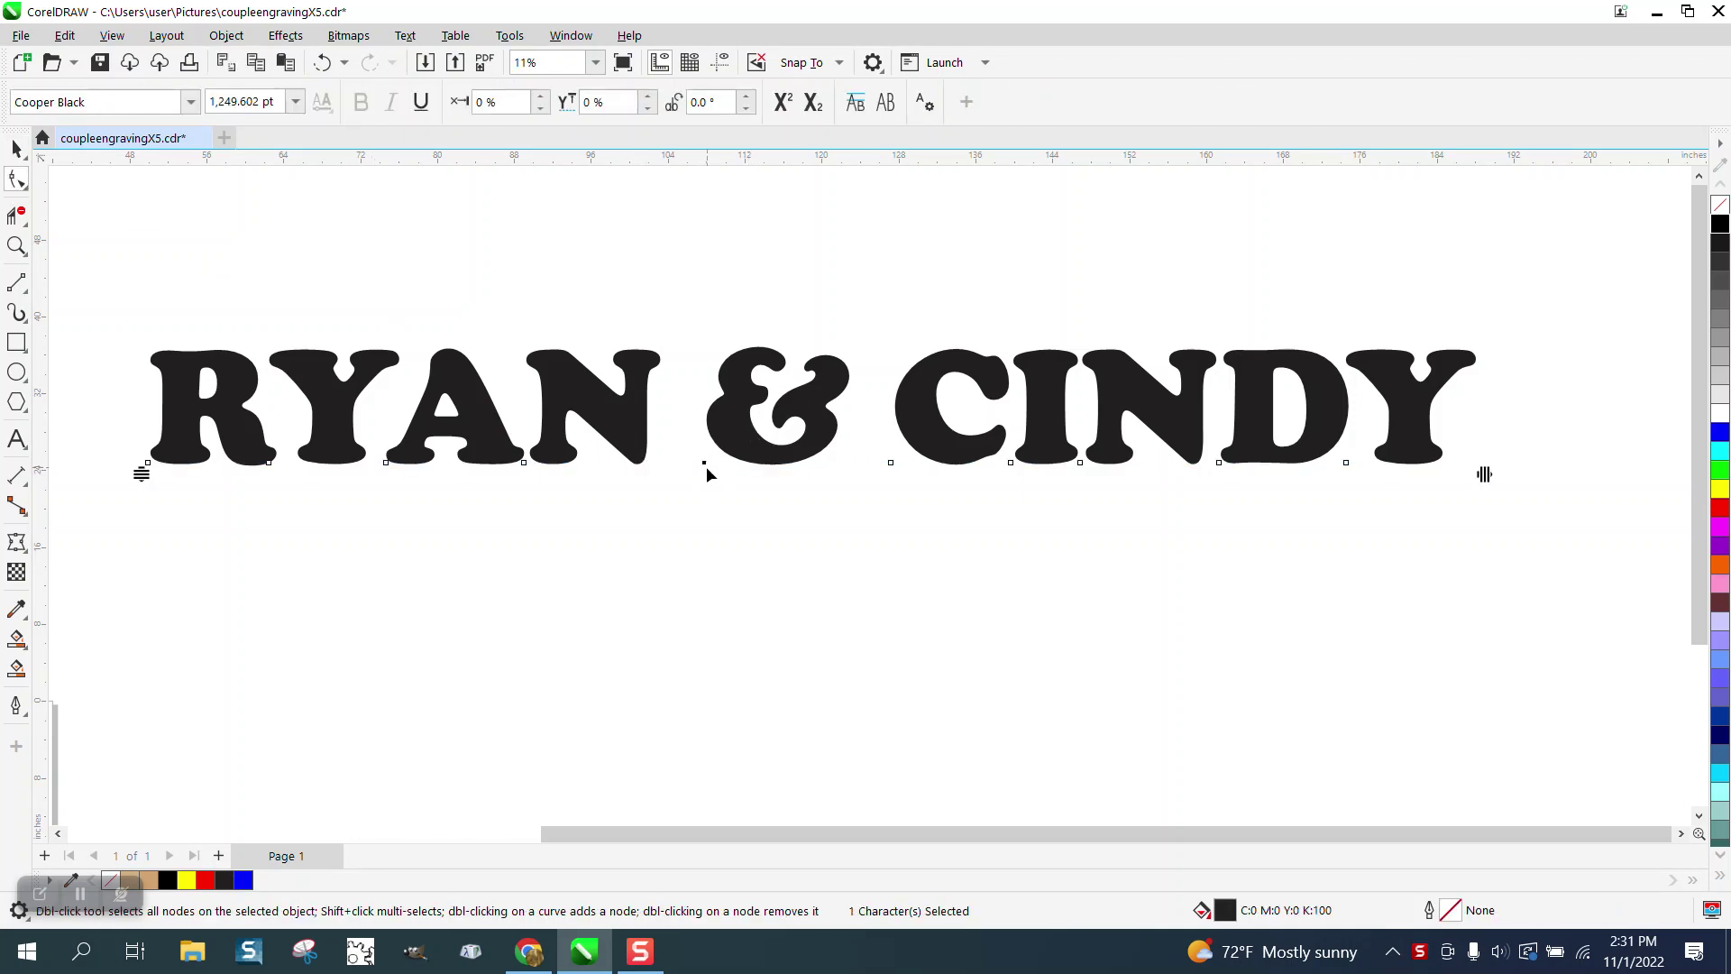
{"action": "left_click", "coordinate": [190, 101]}
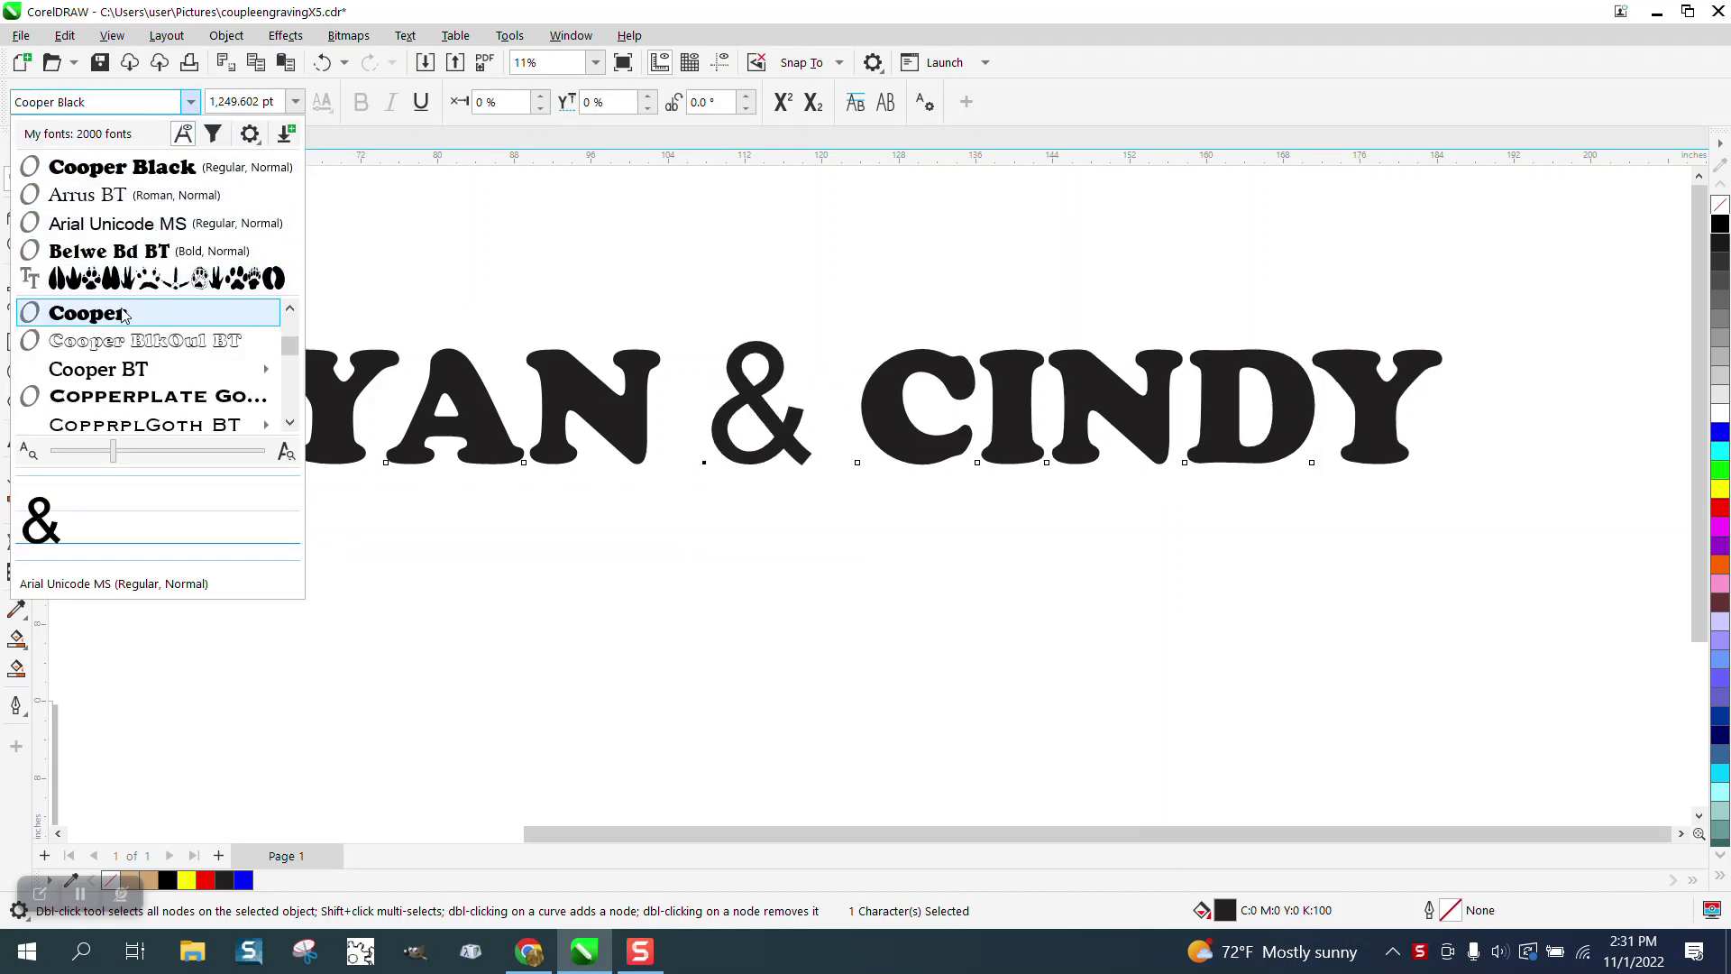
{"action": "left_click", "coordinate": [117, 368]}
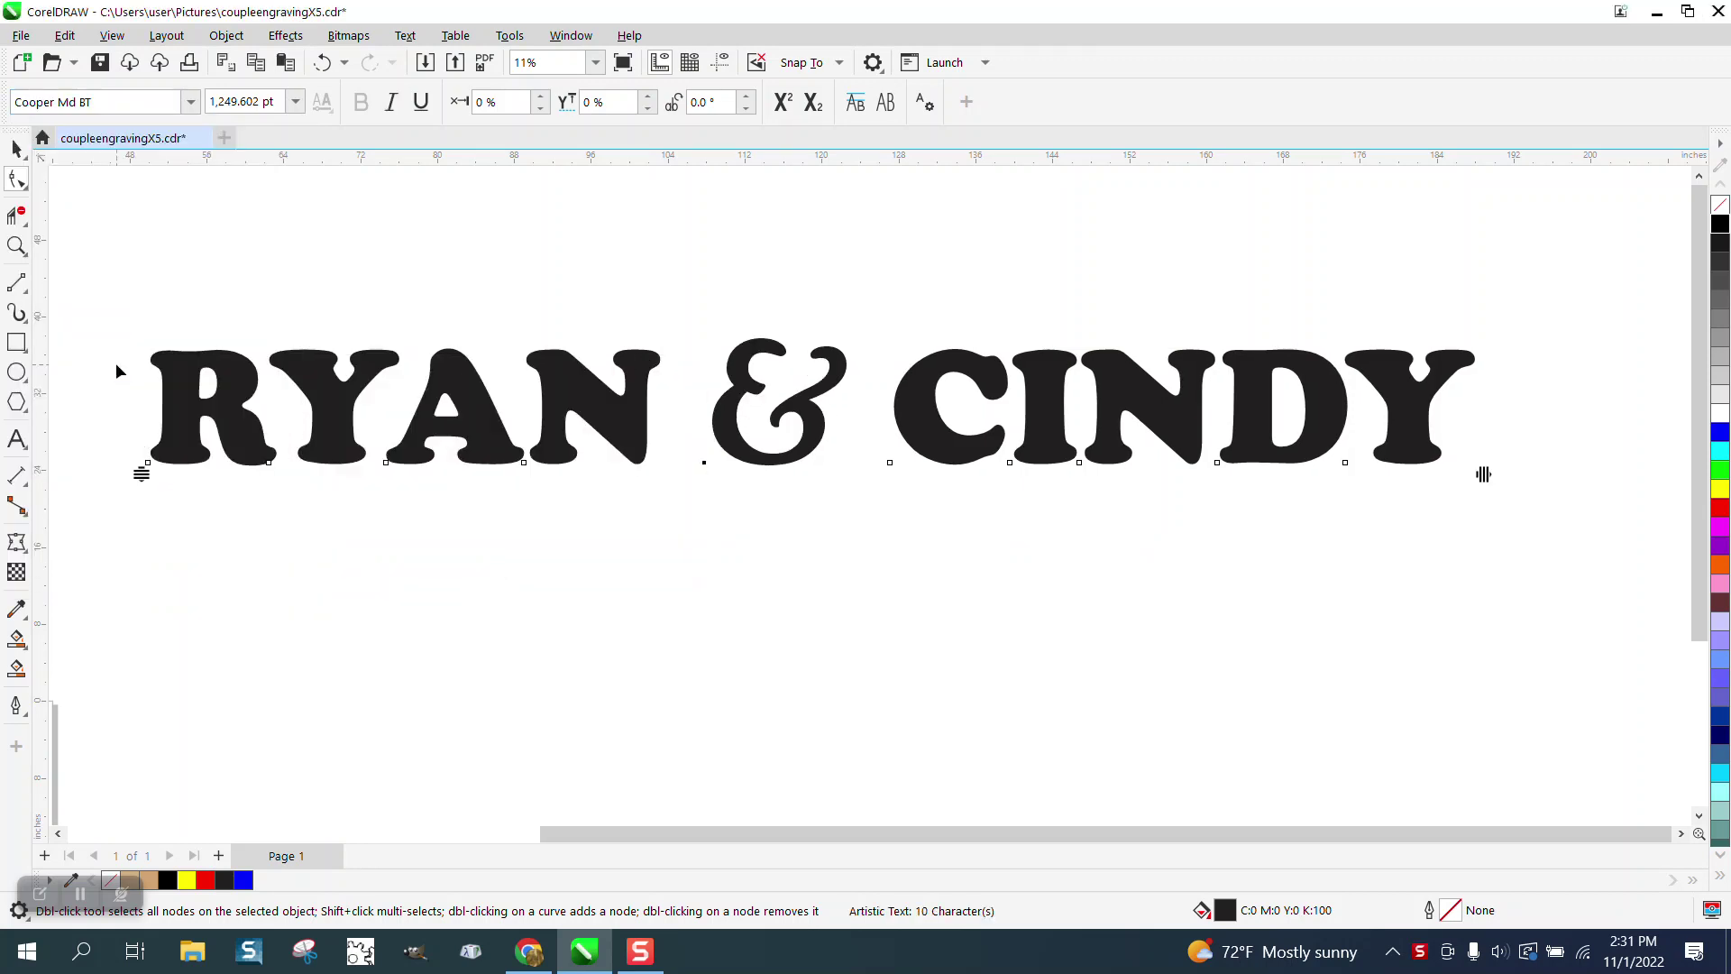
{"action": "left_click", "coordinate": [323, 70]}
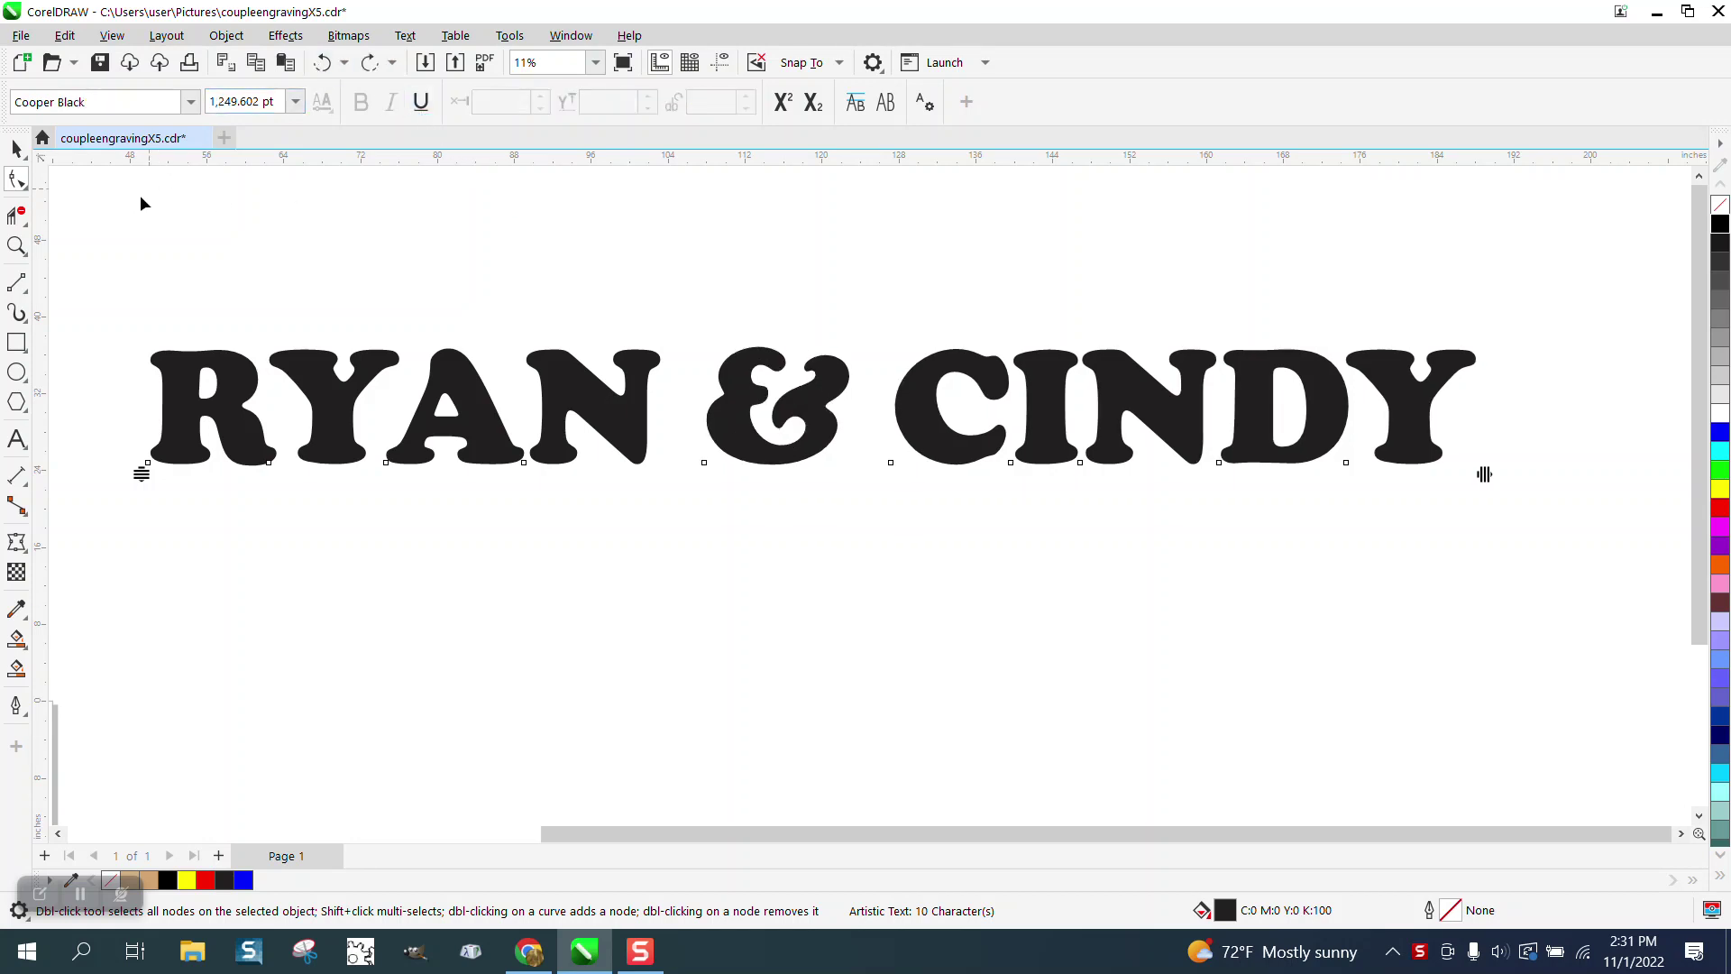
- Break the RYAN & CINDY text apart into separate pieces with Object > Break Apart
{"action": "left_click", "coordinate": [16, 149]}
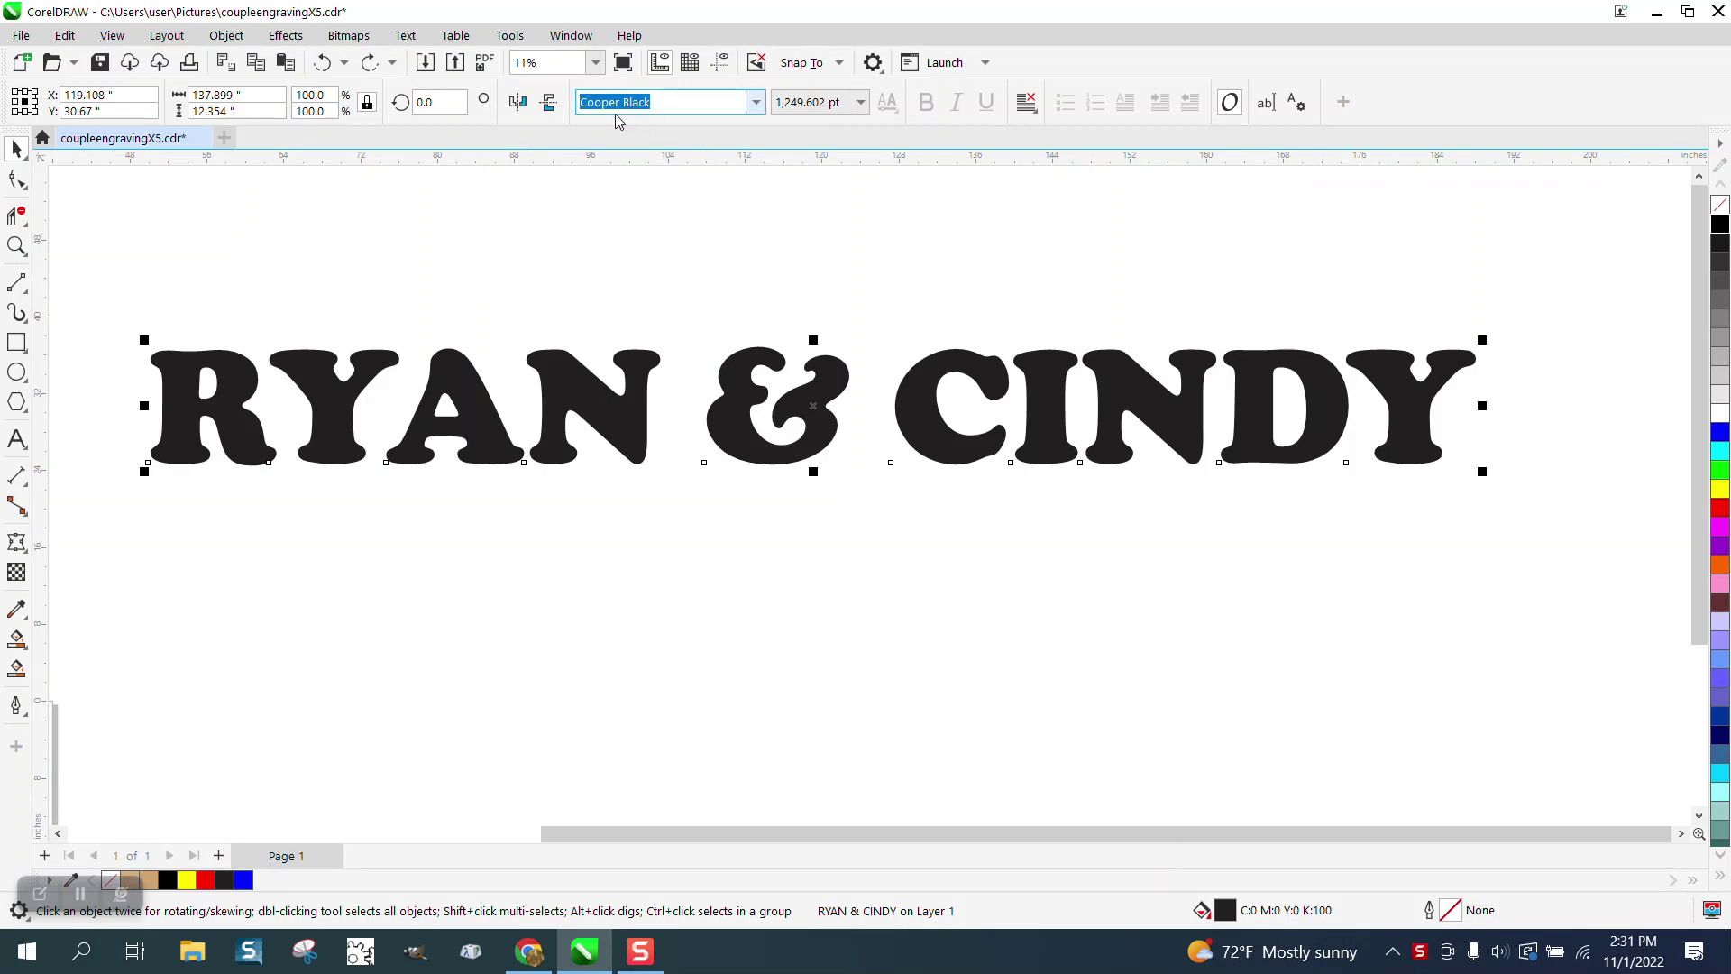
{"action": "left_click", "coordinate": [227, 35]}
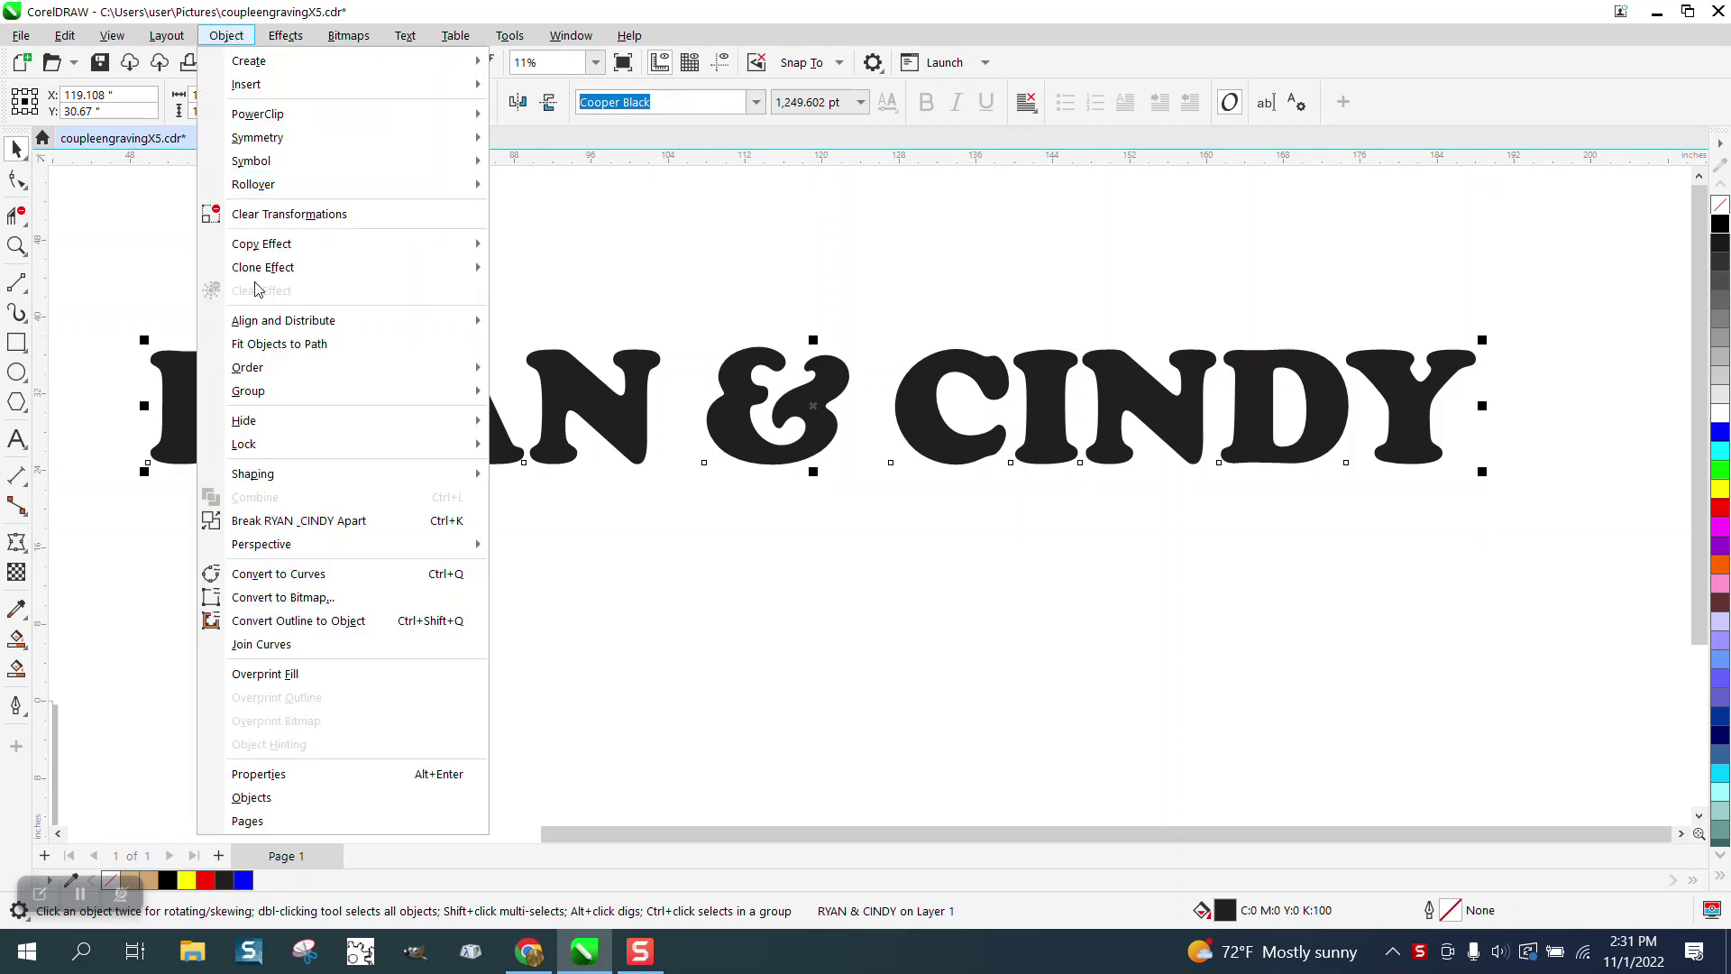
{"action": "left_click", "coordinate": [289, 520]}
{"action": "left_click", "coordinate": [566, 550]}
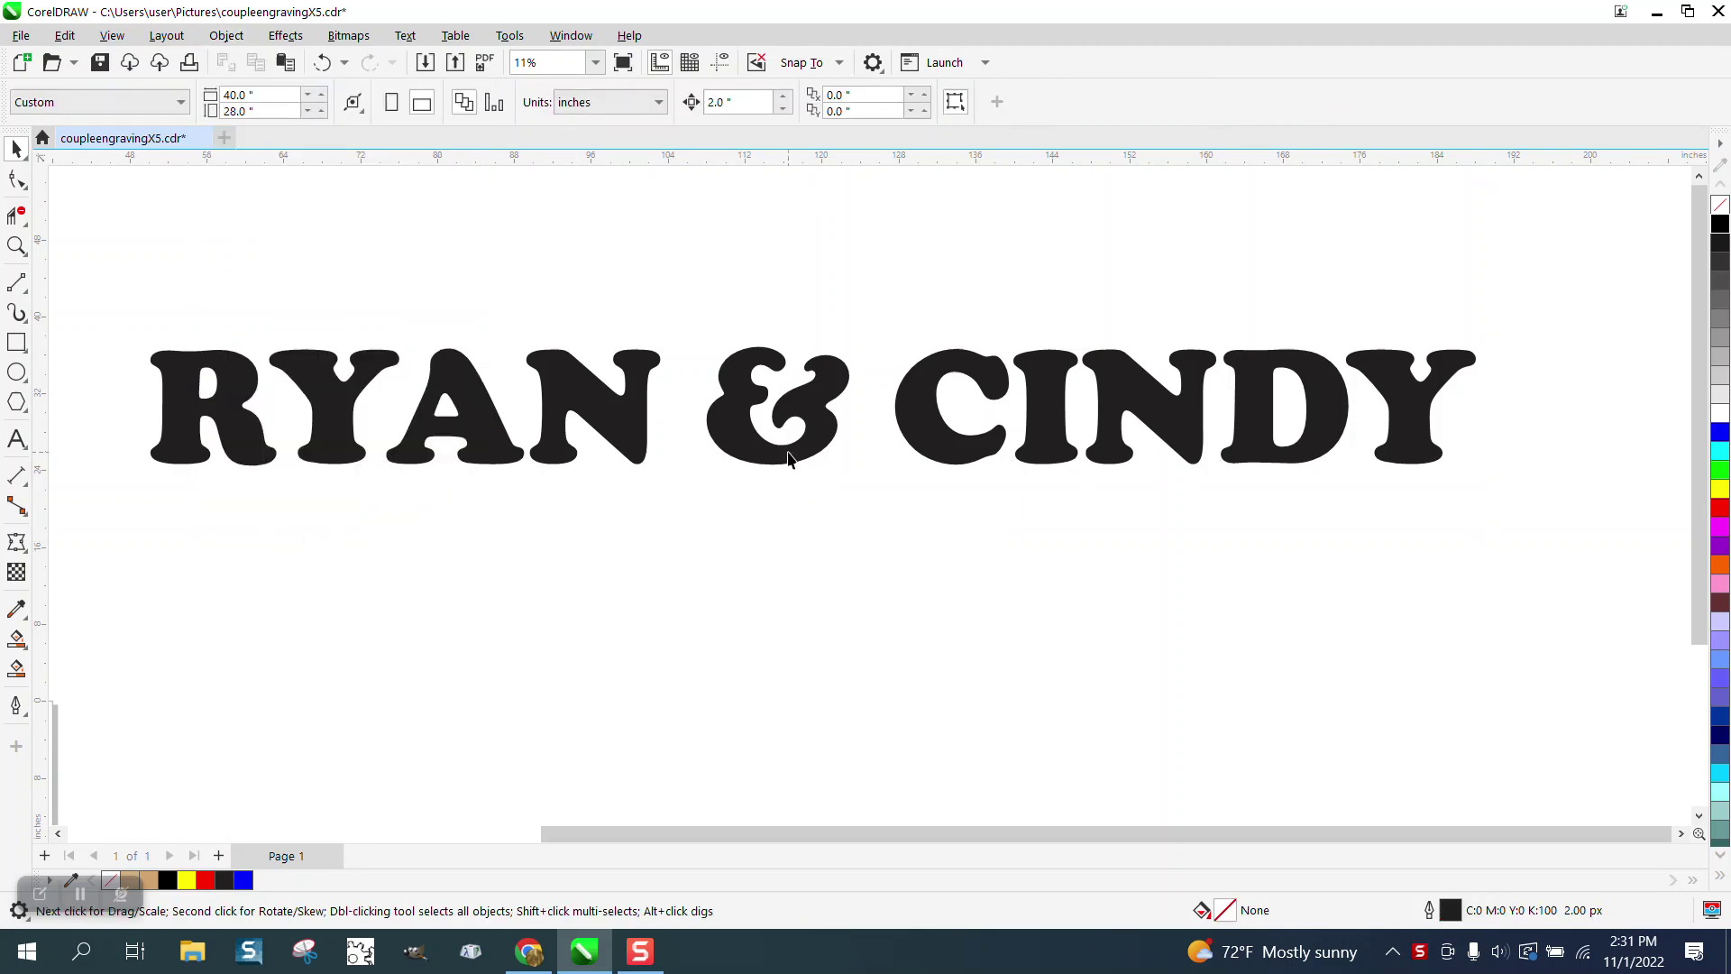
- Set the ampersand's font to Cooper Md BT and remove its fill
{"action": "left_click", "coordinate": [794, 457]}
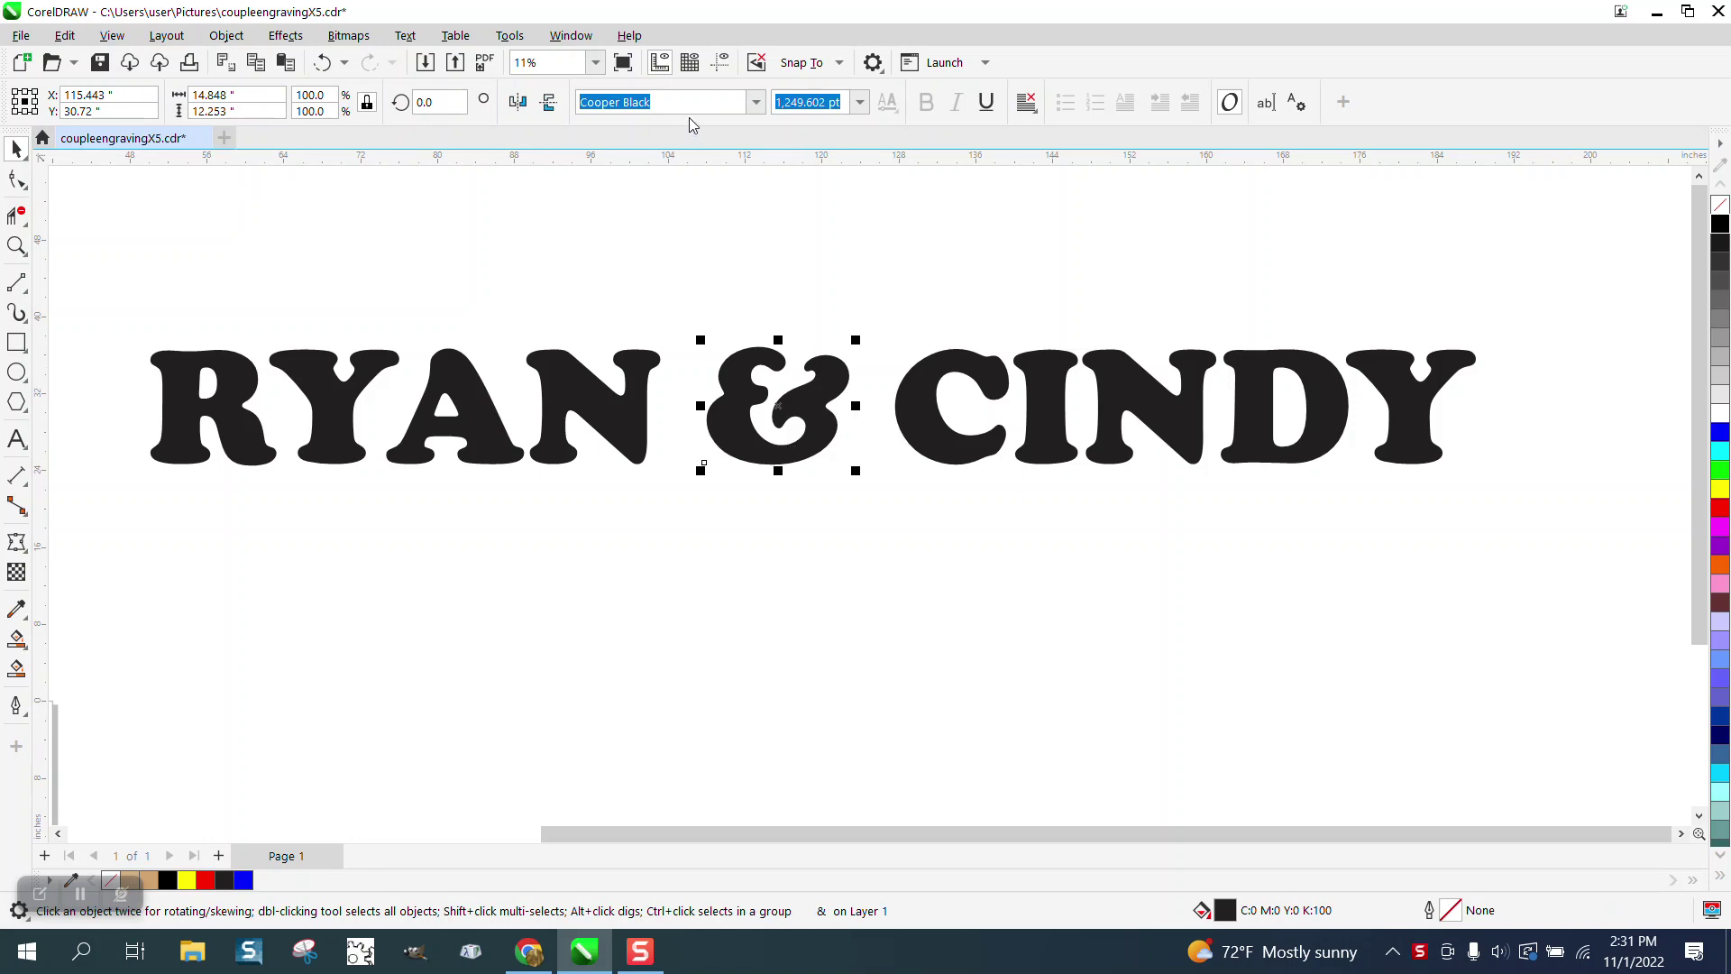
{"action": "left_click", "coordinate": [757, 103]}
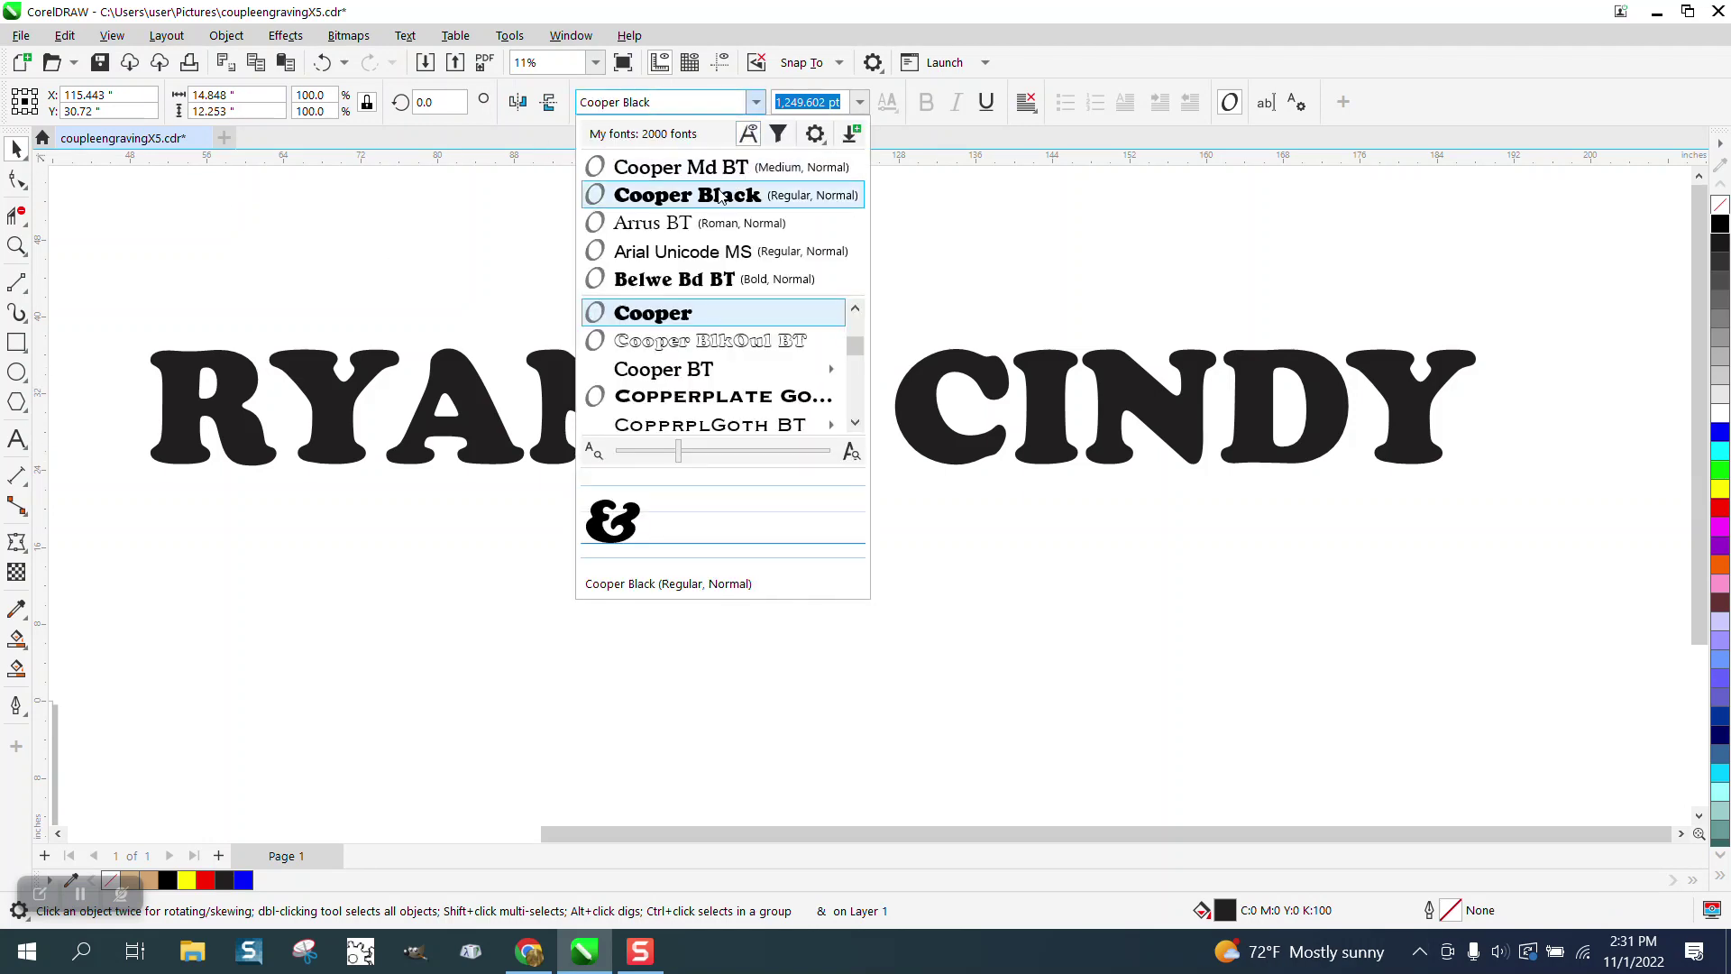
{"action": "left_click", "coordinate": [717, 169]}
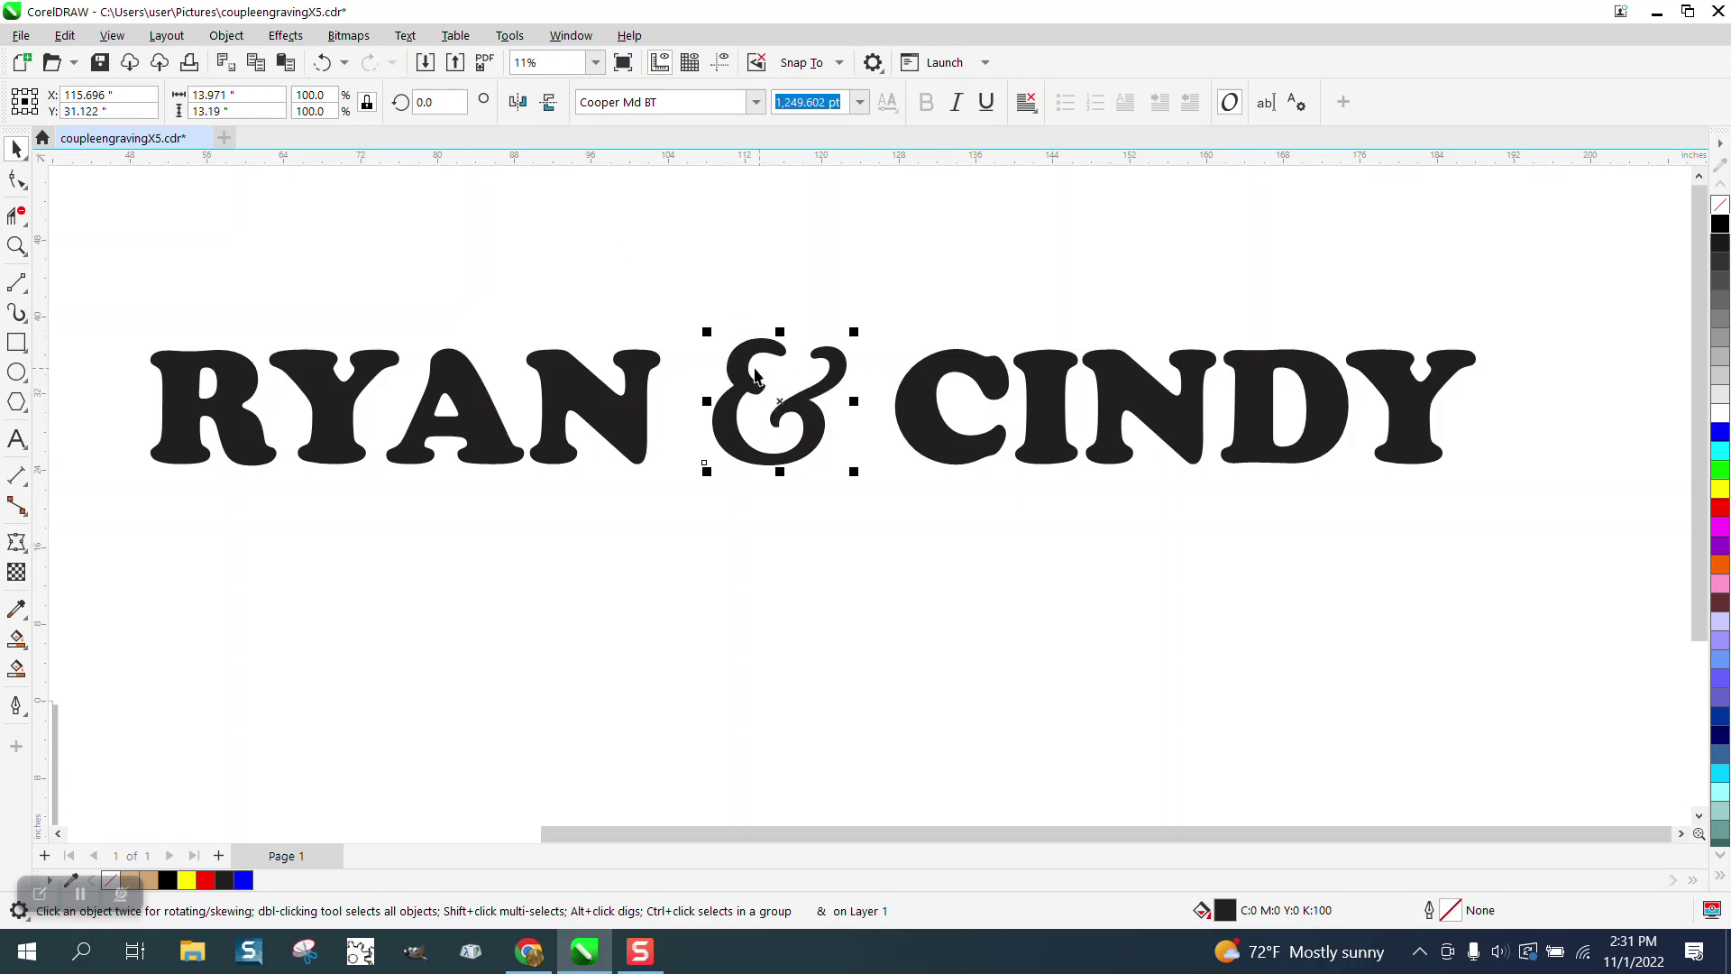
{"action": "left_click", "coordinate": [1721, 205]}
- Give the ampersand a black outline and a one-step 0.5" outer contour
{"action": "right_click", "coordinate": [1721, 224]}
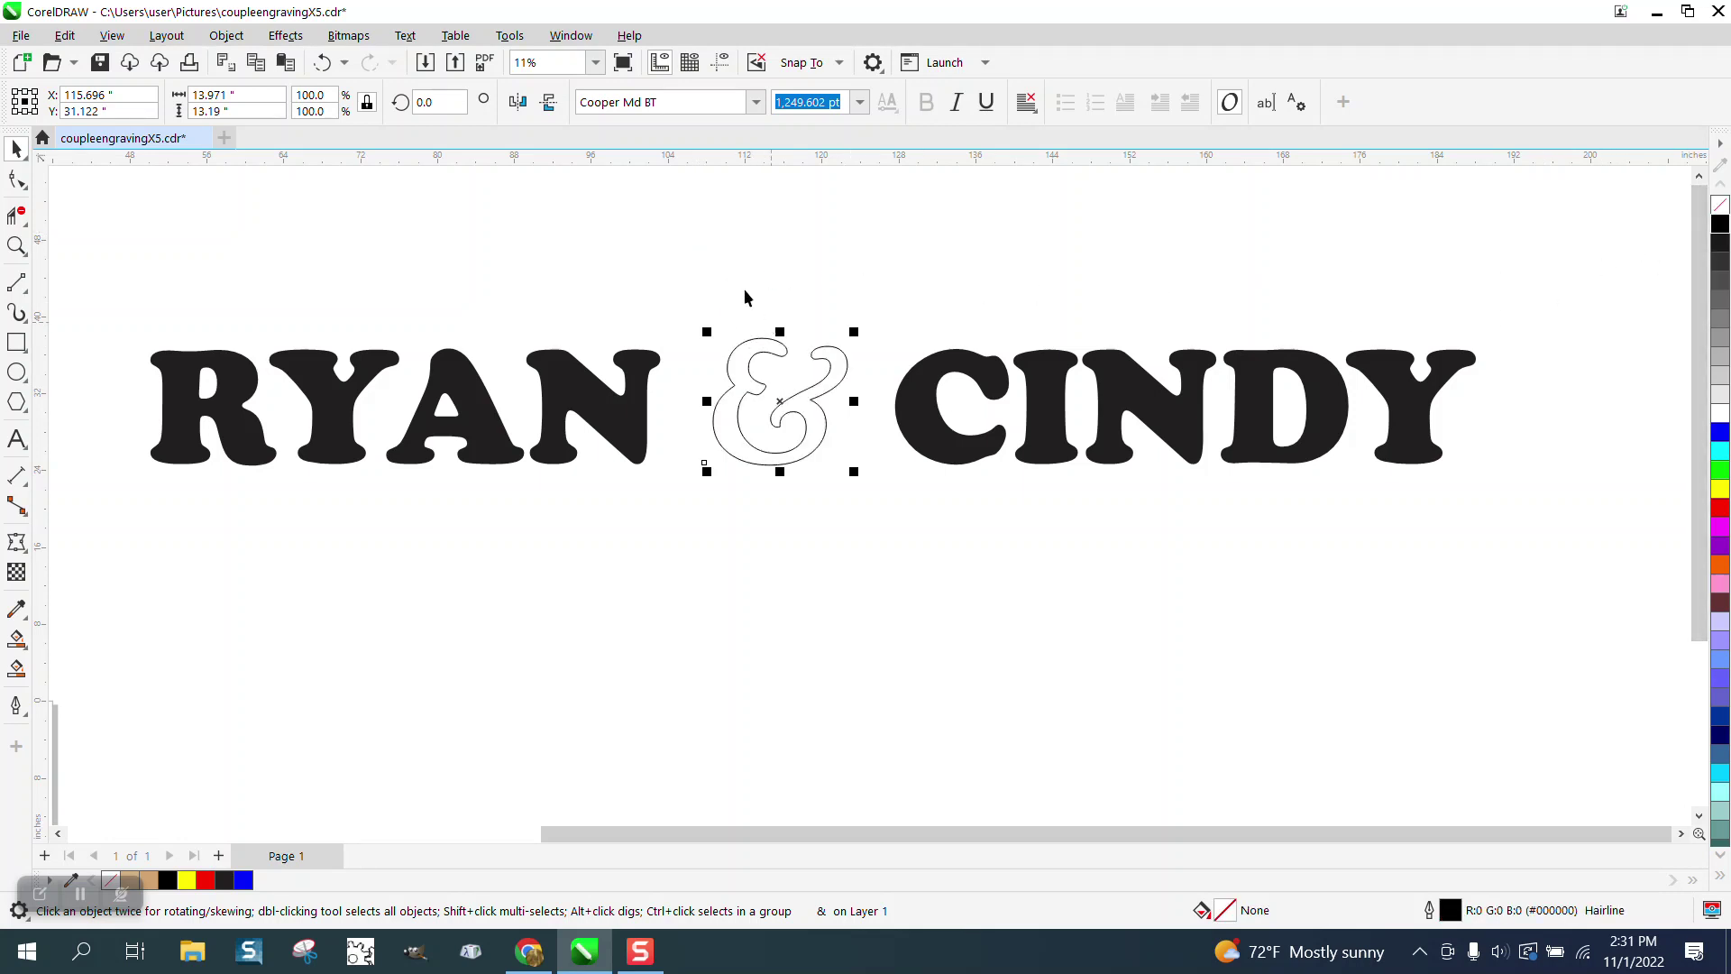
{"action": "left_click", "coordinate": [285, 35]}
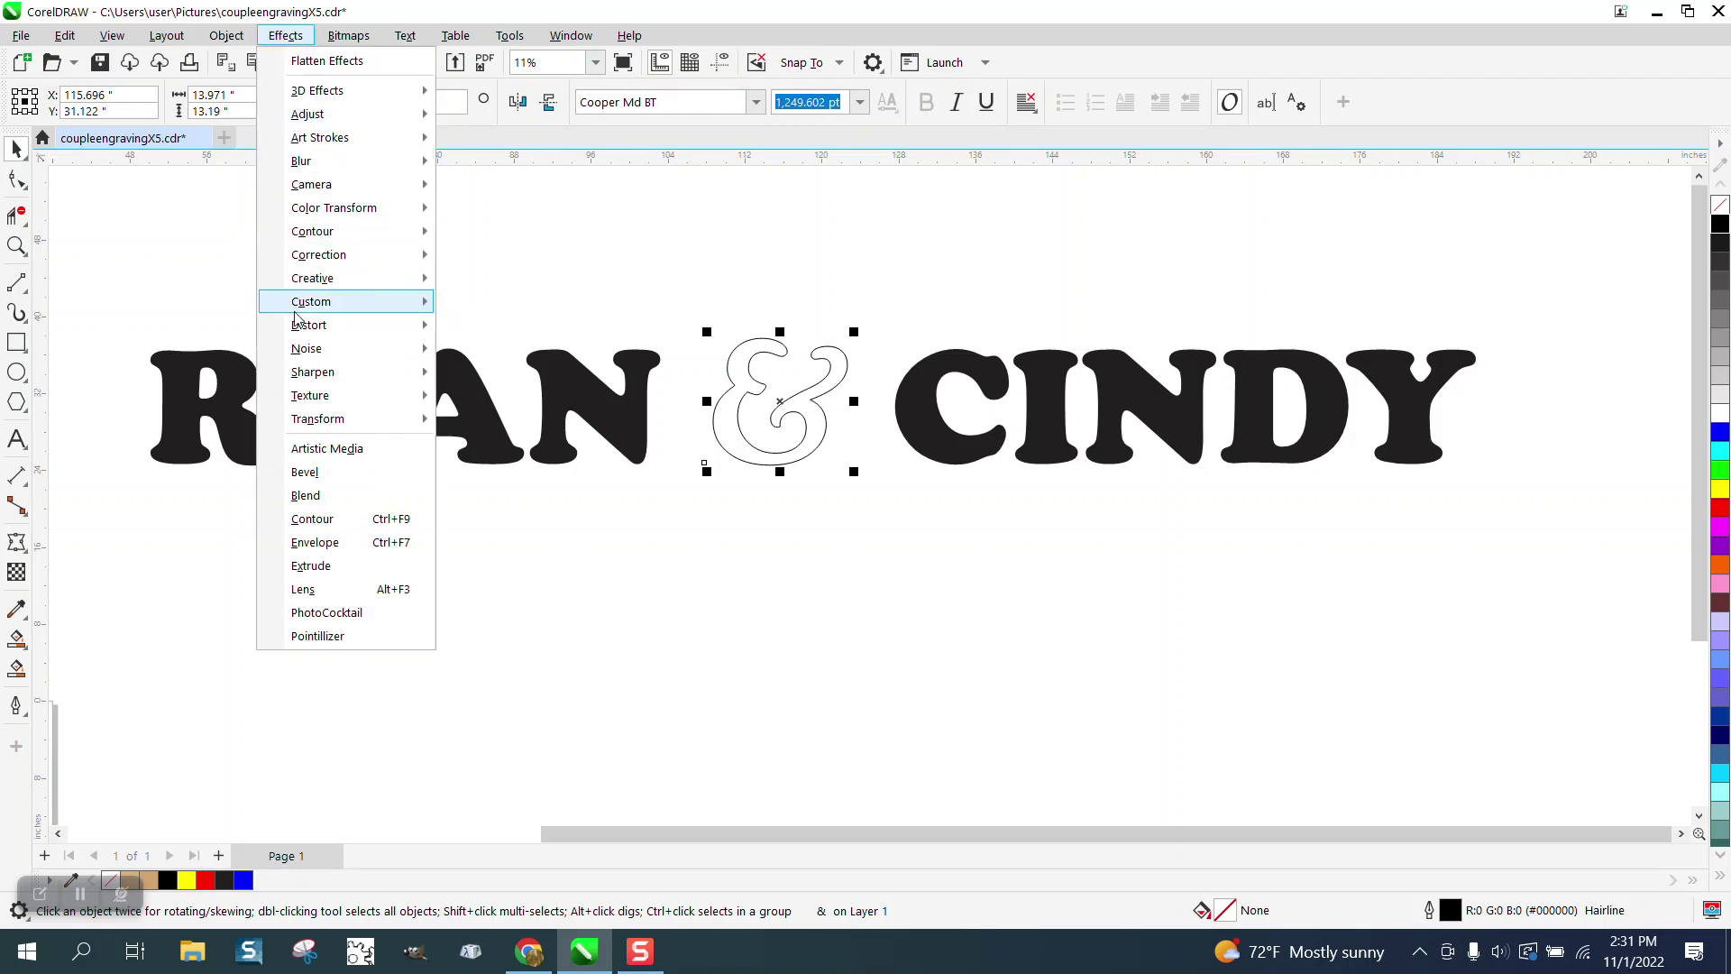
{"action": "left_click", "coordinate": [325, 518]}
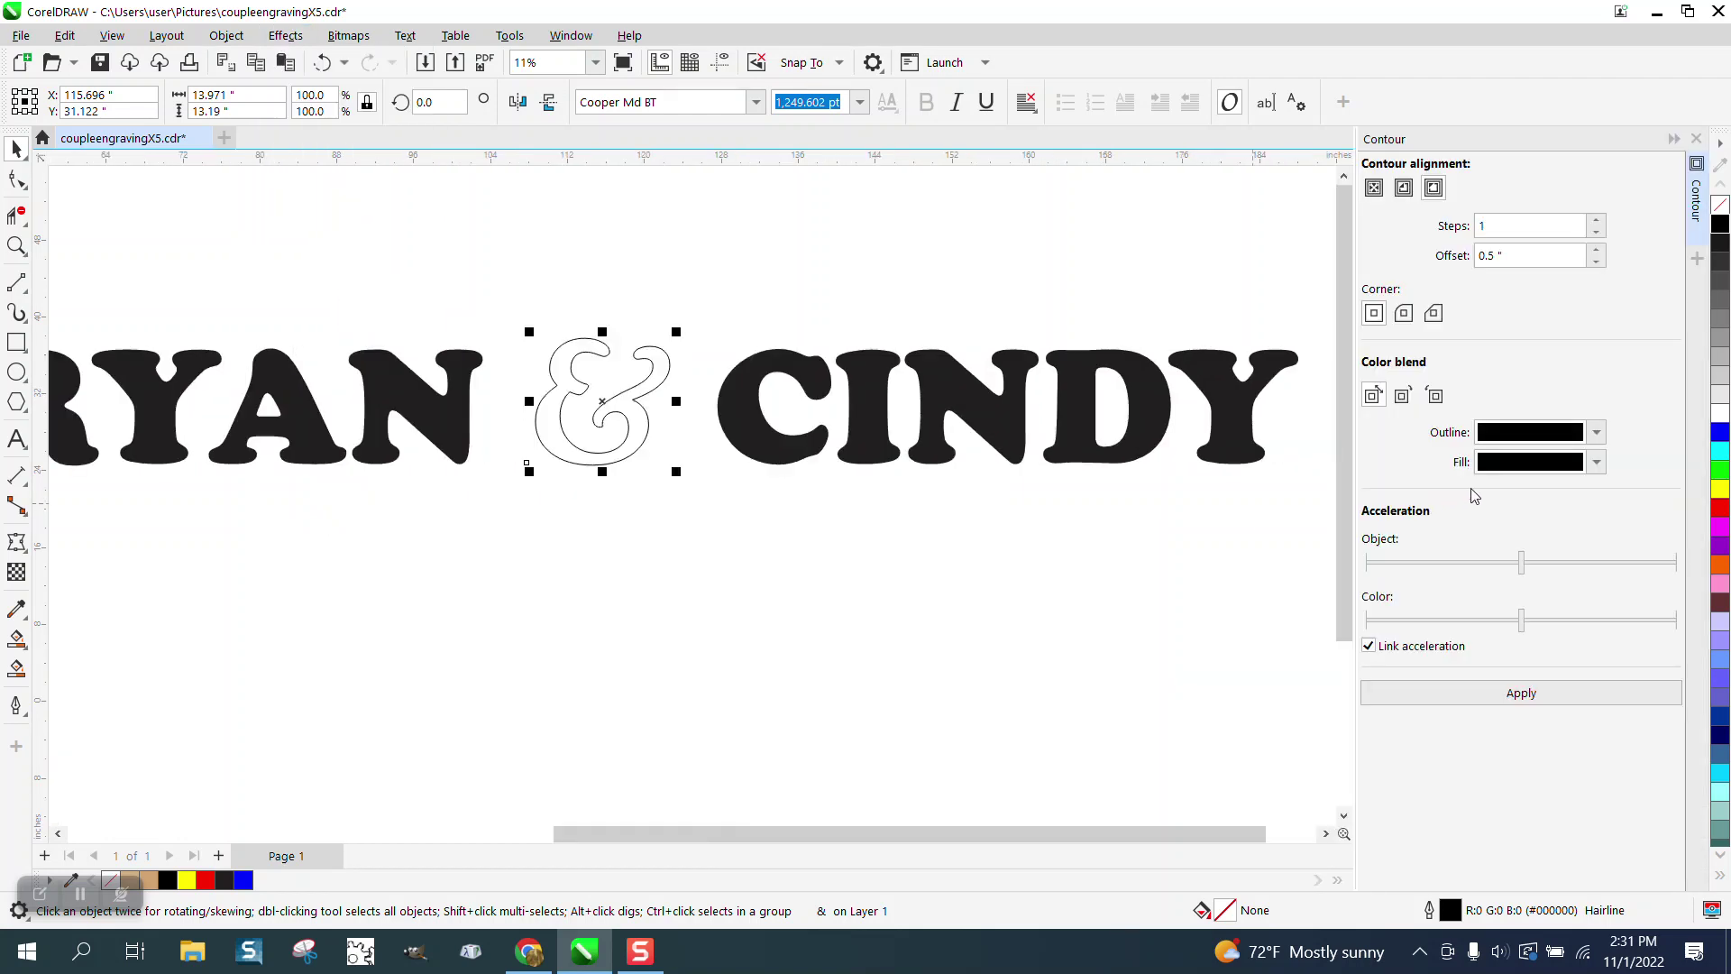
{"action": "left_click", "coordinate": [1520, 695]}
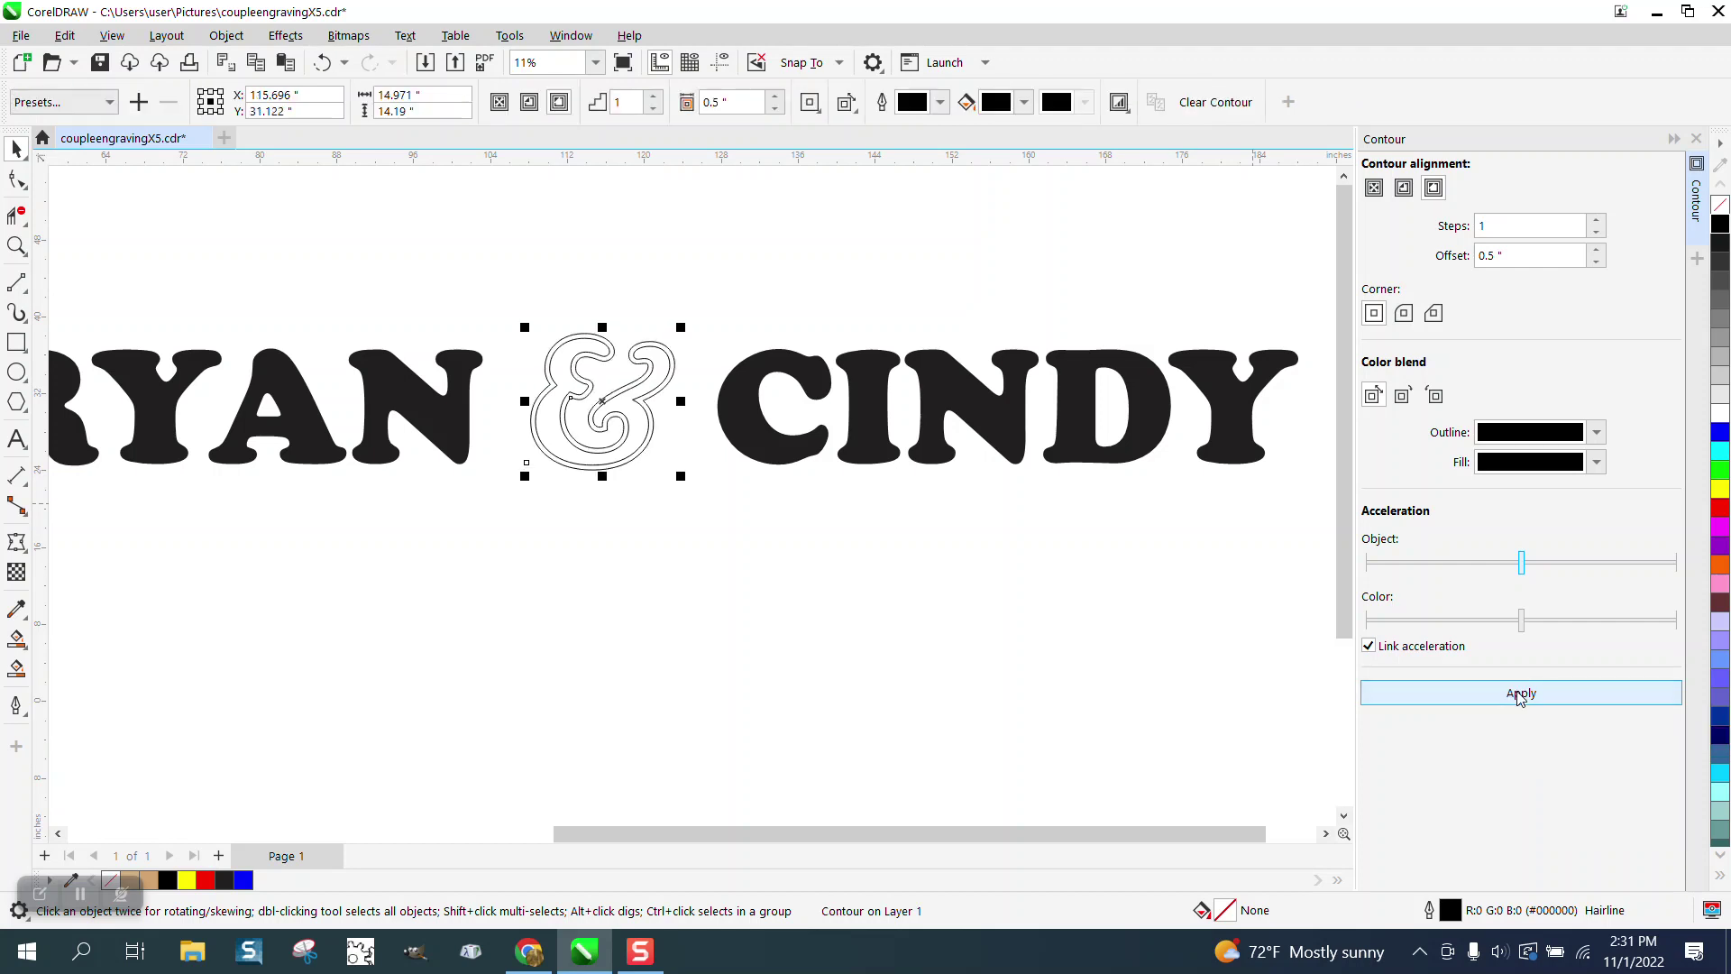
- Break the contour apart and nudge the original ampersand down below the text
{"action": "left_click", "coordinate": [226, 35]}
{"action": "left_click", "coordinate": [345, 521]}
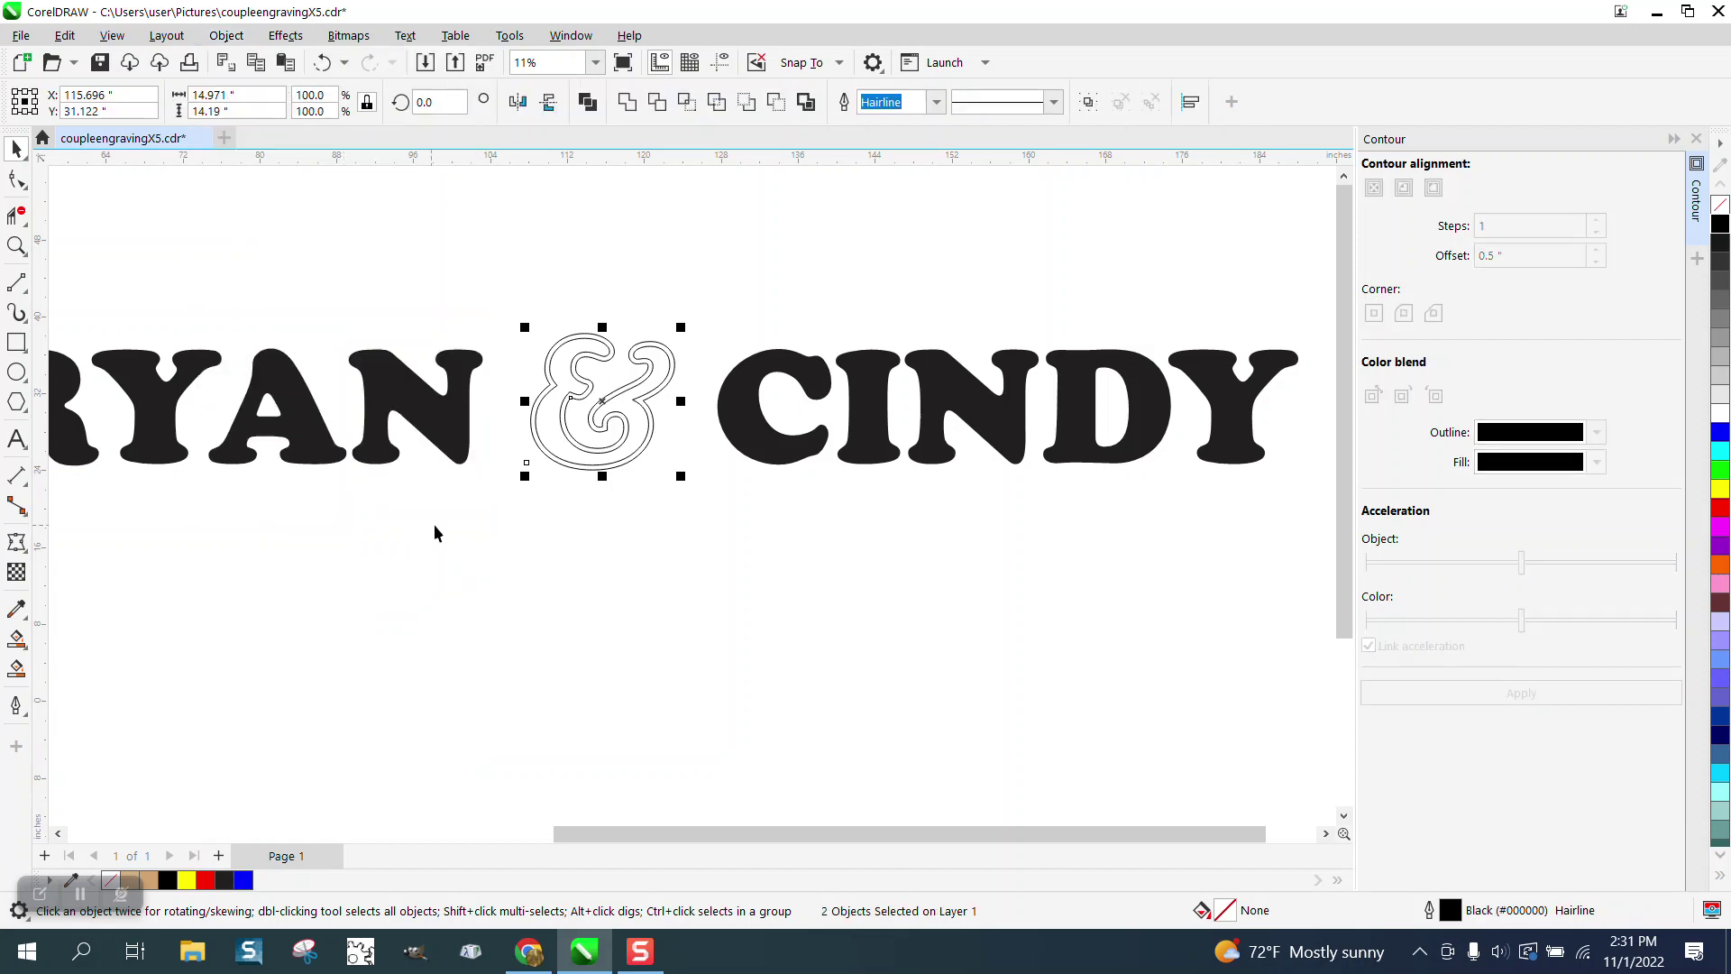
{"action": "left_click", "coordinate": [434, 522]}
{"action": "left_click", "coordinate": [574, 454]}
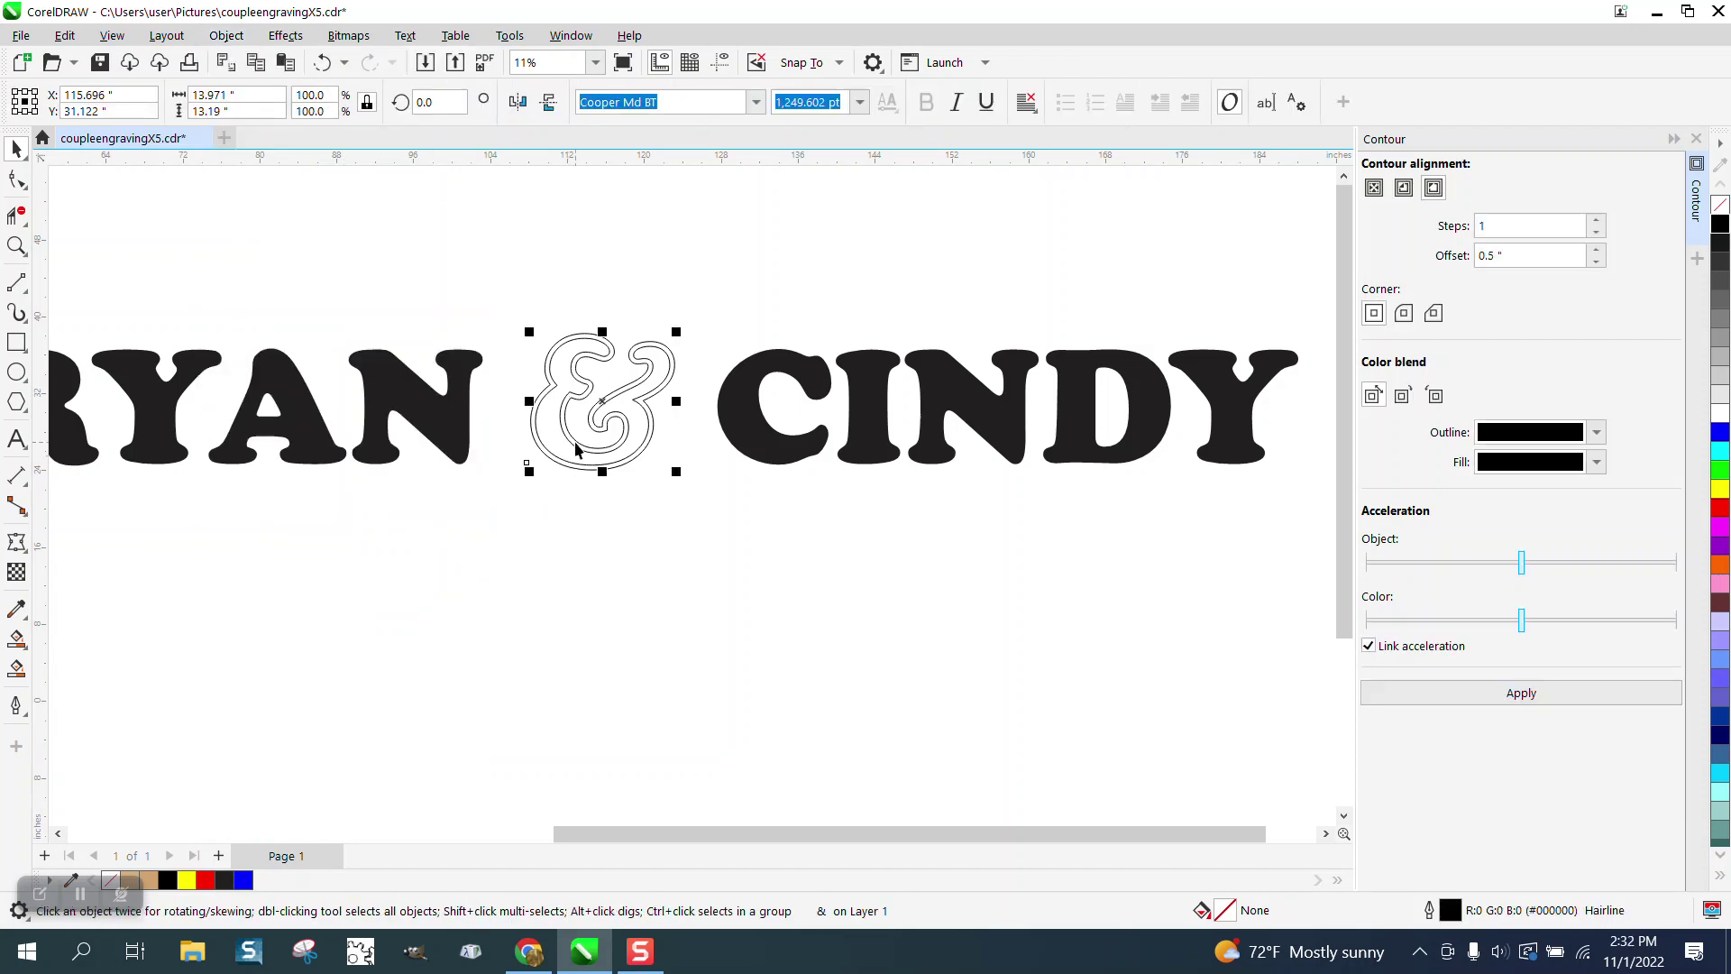
{"action": "key", "text": "shift+Down"}
{"action": "key", "text": "shift+Down"}
{"action": "key", "text": "shift+Down"}
{"action": "key", "text": "shift+Down"}
{"action": "key", "text": "shift+Down"}
{"action": "key", "text": "shift+Down"}
{"action": "key", "text": "shift+Down"}
{"action": "key", "text": "shift+Down"}
{"action": "key", "text": "shift+Down"}
{"action": "key", "text": "shift+Down"}
{"action": "key", "text": "shift+Down"}
{"action": "key", "text": "shift+Down"}
{"action": "key", "text": "shift+Down"}
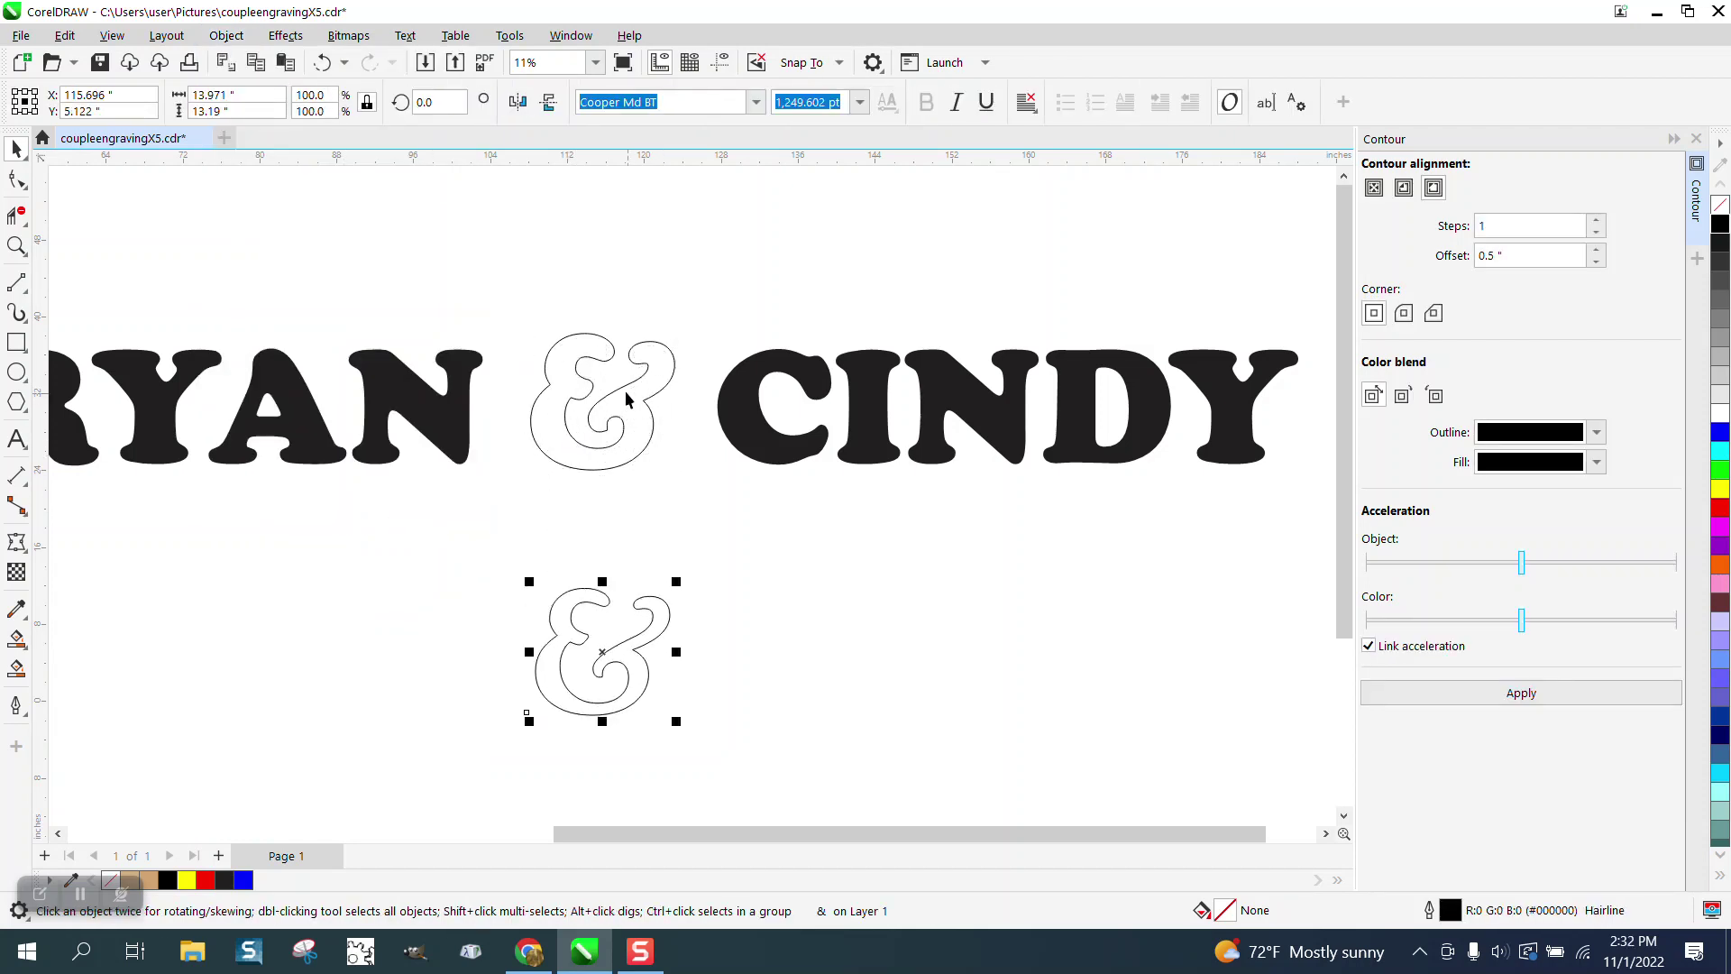
- Make RYAN, the contour ampersand and CINDY unfilled with red hairline outlines
{"action": "left_click_drag", "start_coordinate": [527, 341], "coordinate": [721, 495]}
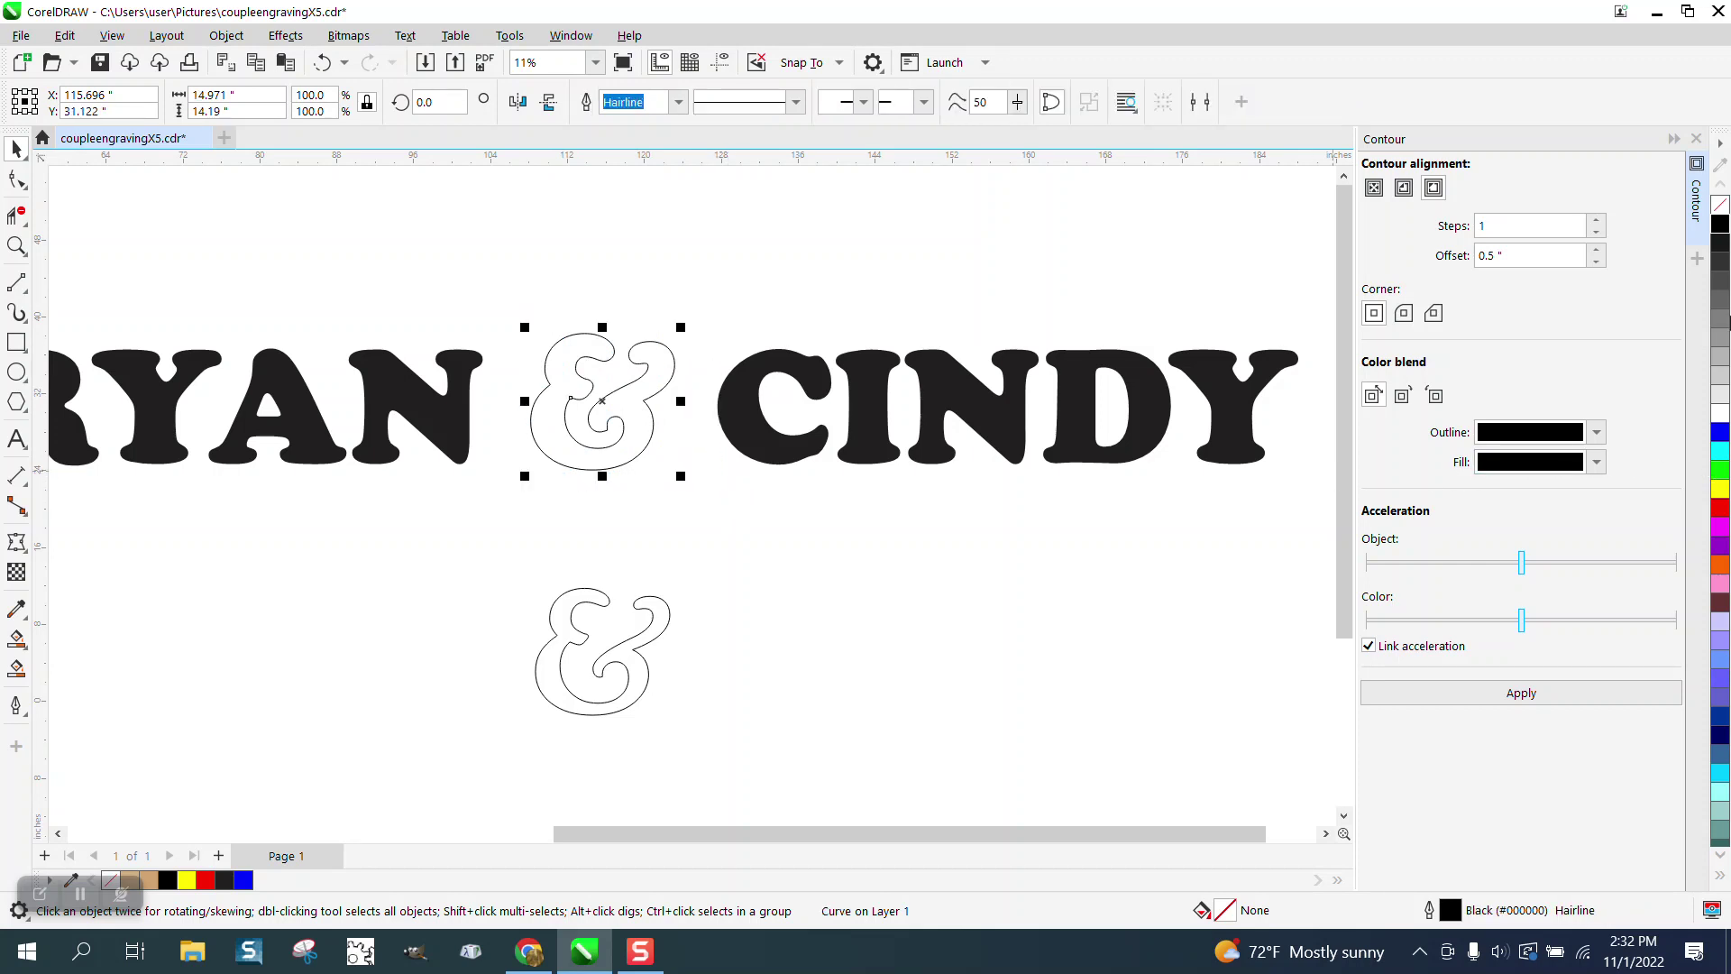
{"action": "left_click", "coordinate": [1725, 227]}
{"action": "scroll", "coordinate": [911, 329], "scroll_direction": "down", "scroll_amount": 1}
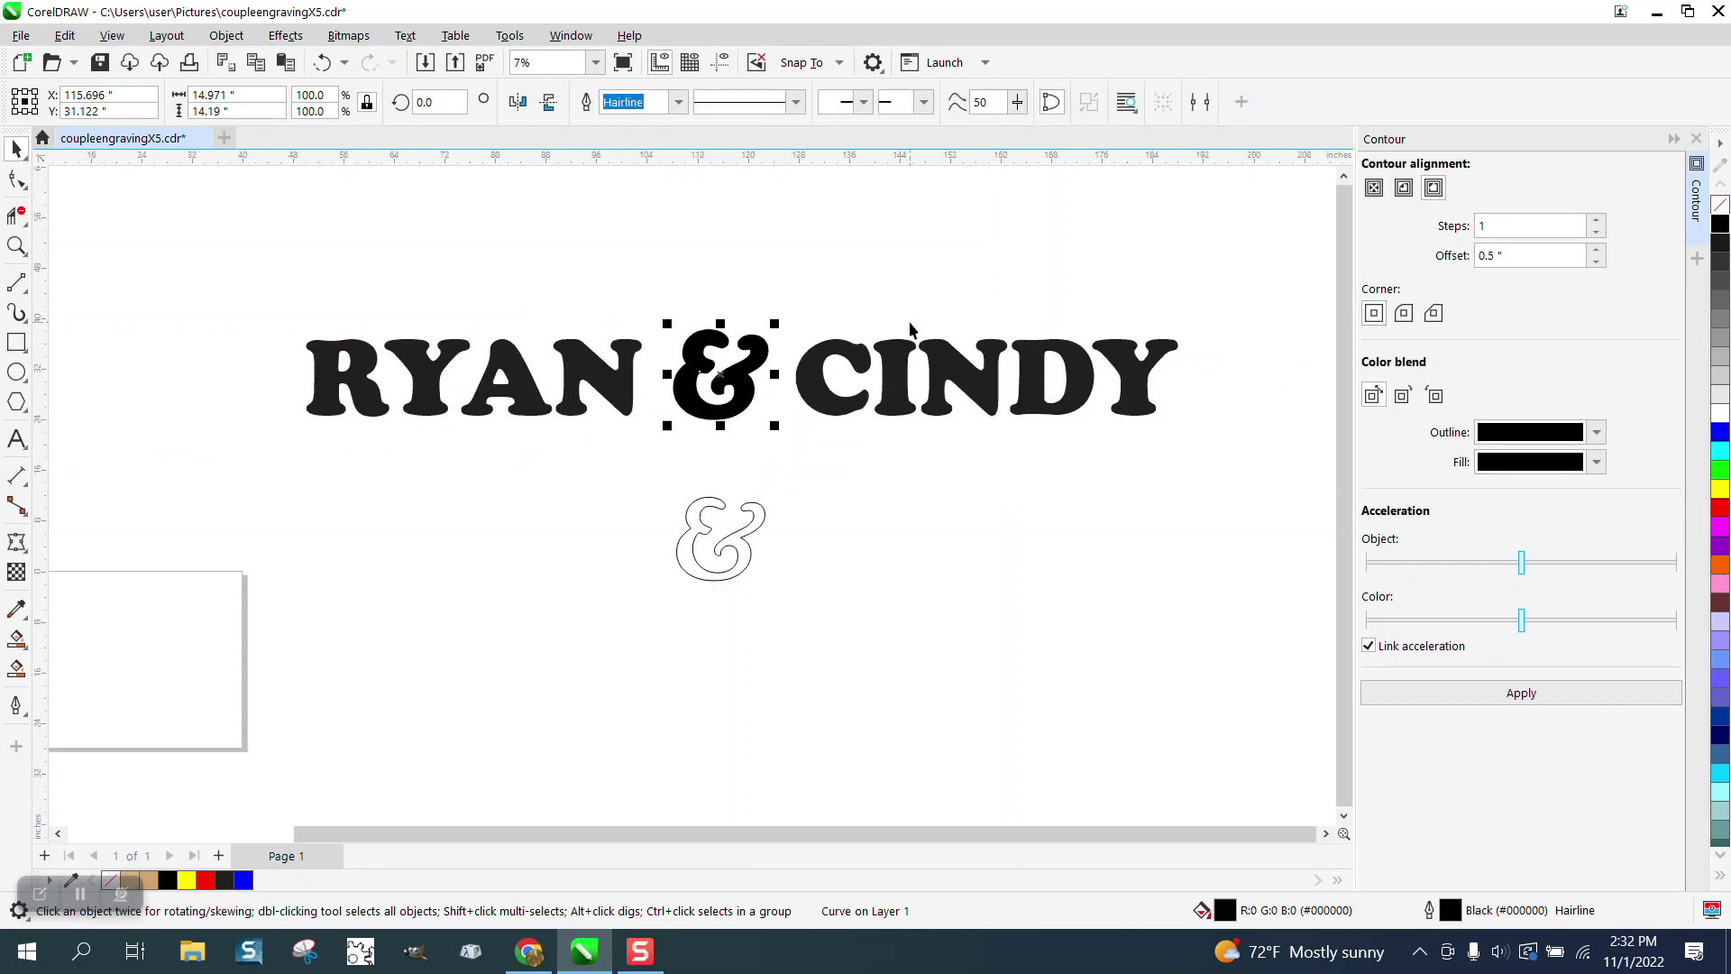
{"action": "left_click_drag", "start_coordinate": [273, 311], "coordinate": [1228, 474]}
{"action": "left_click", "coordinate": [1720, 207]}
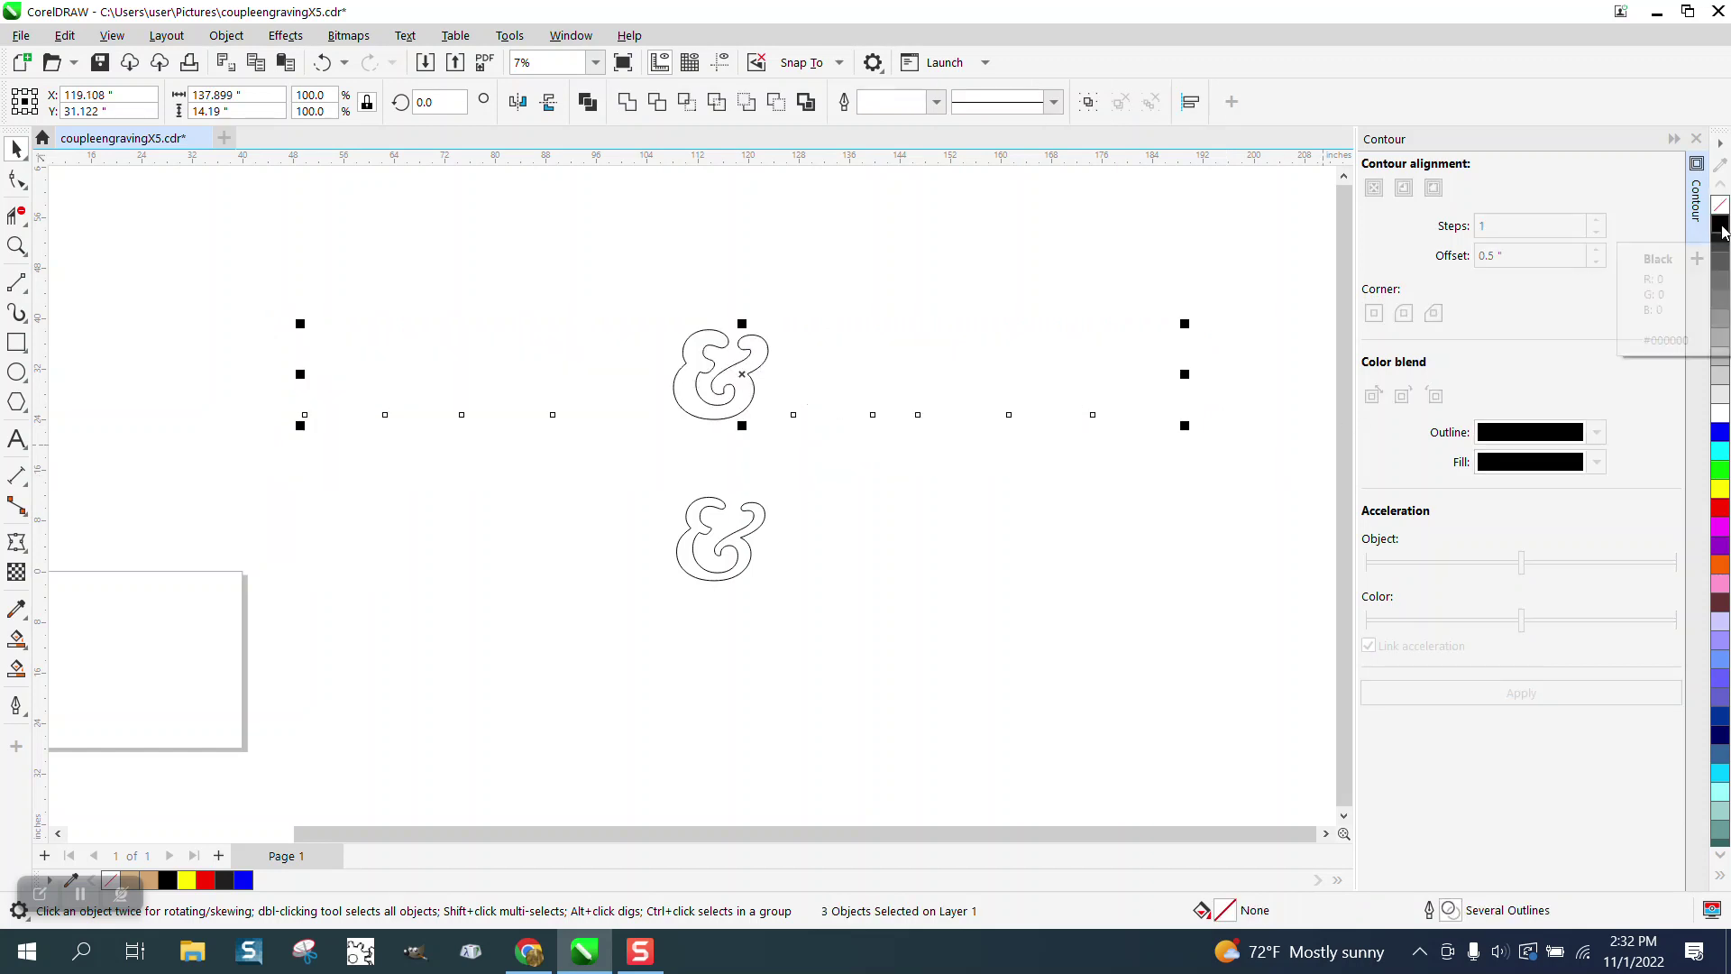
{"action": "right_click", "coordinate": [1722, 511]}
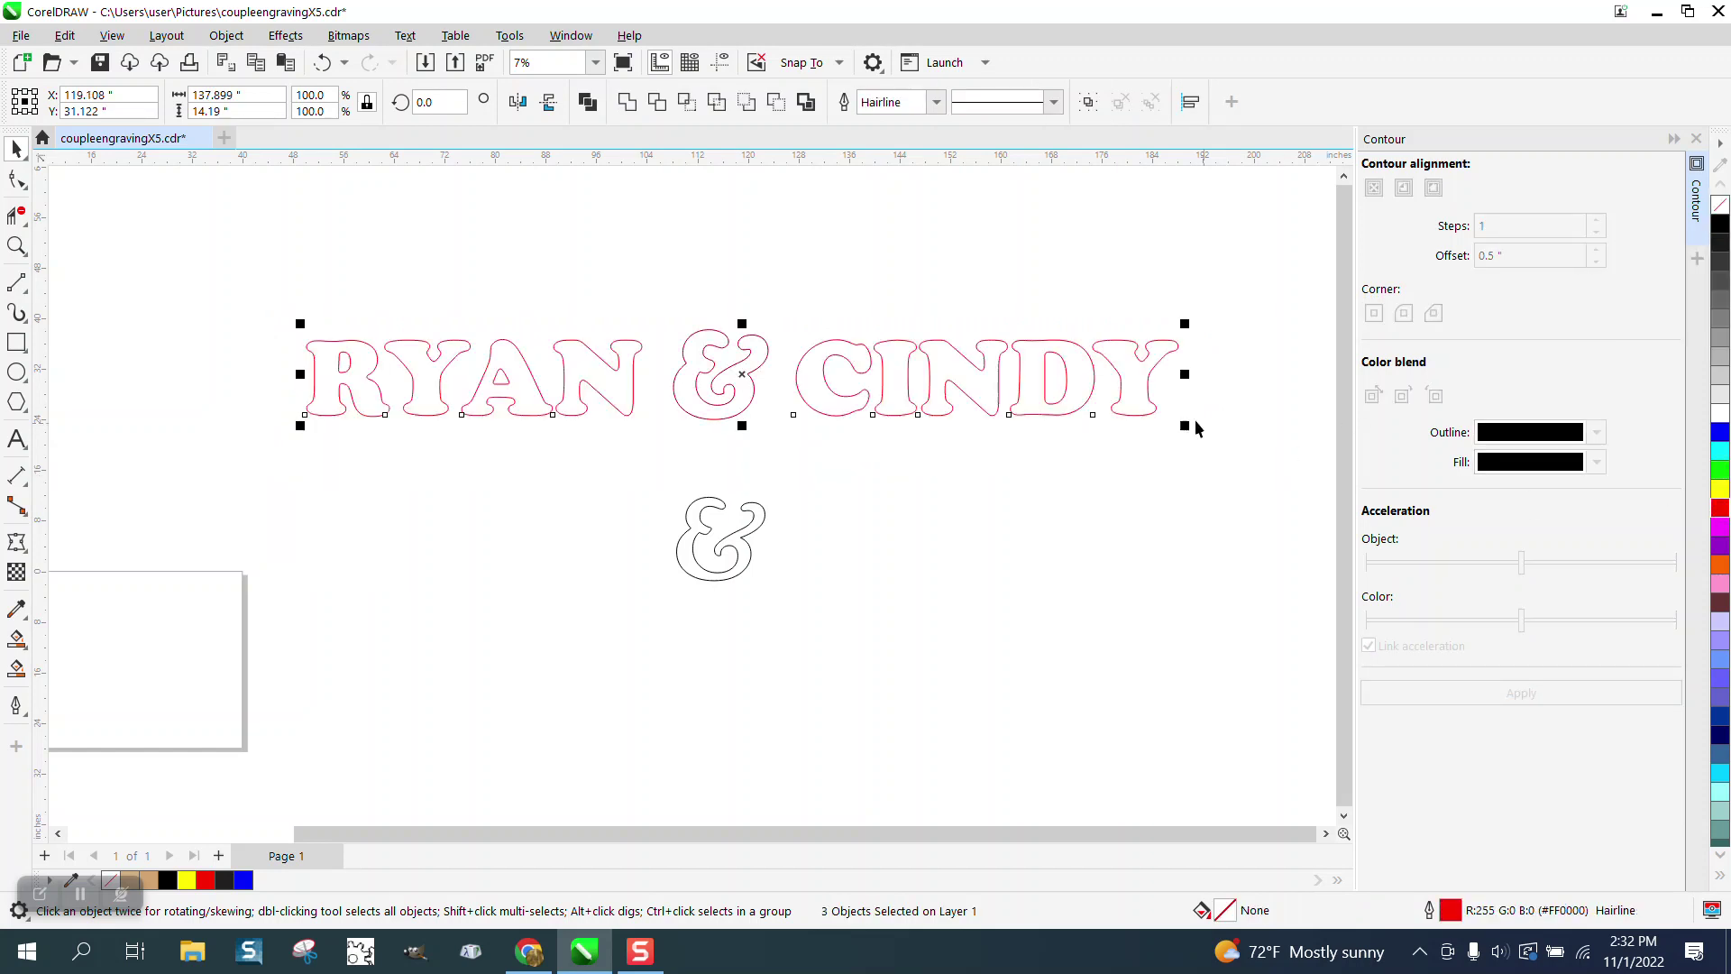
{"action": "left_click", "coordinate": [938, 284]}
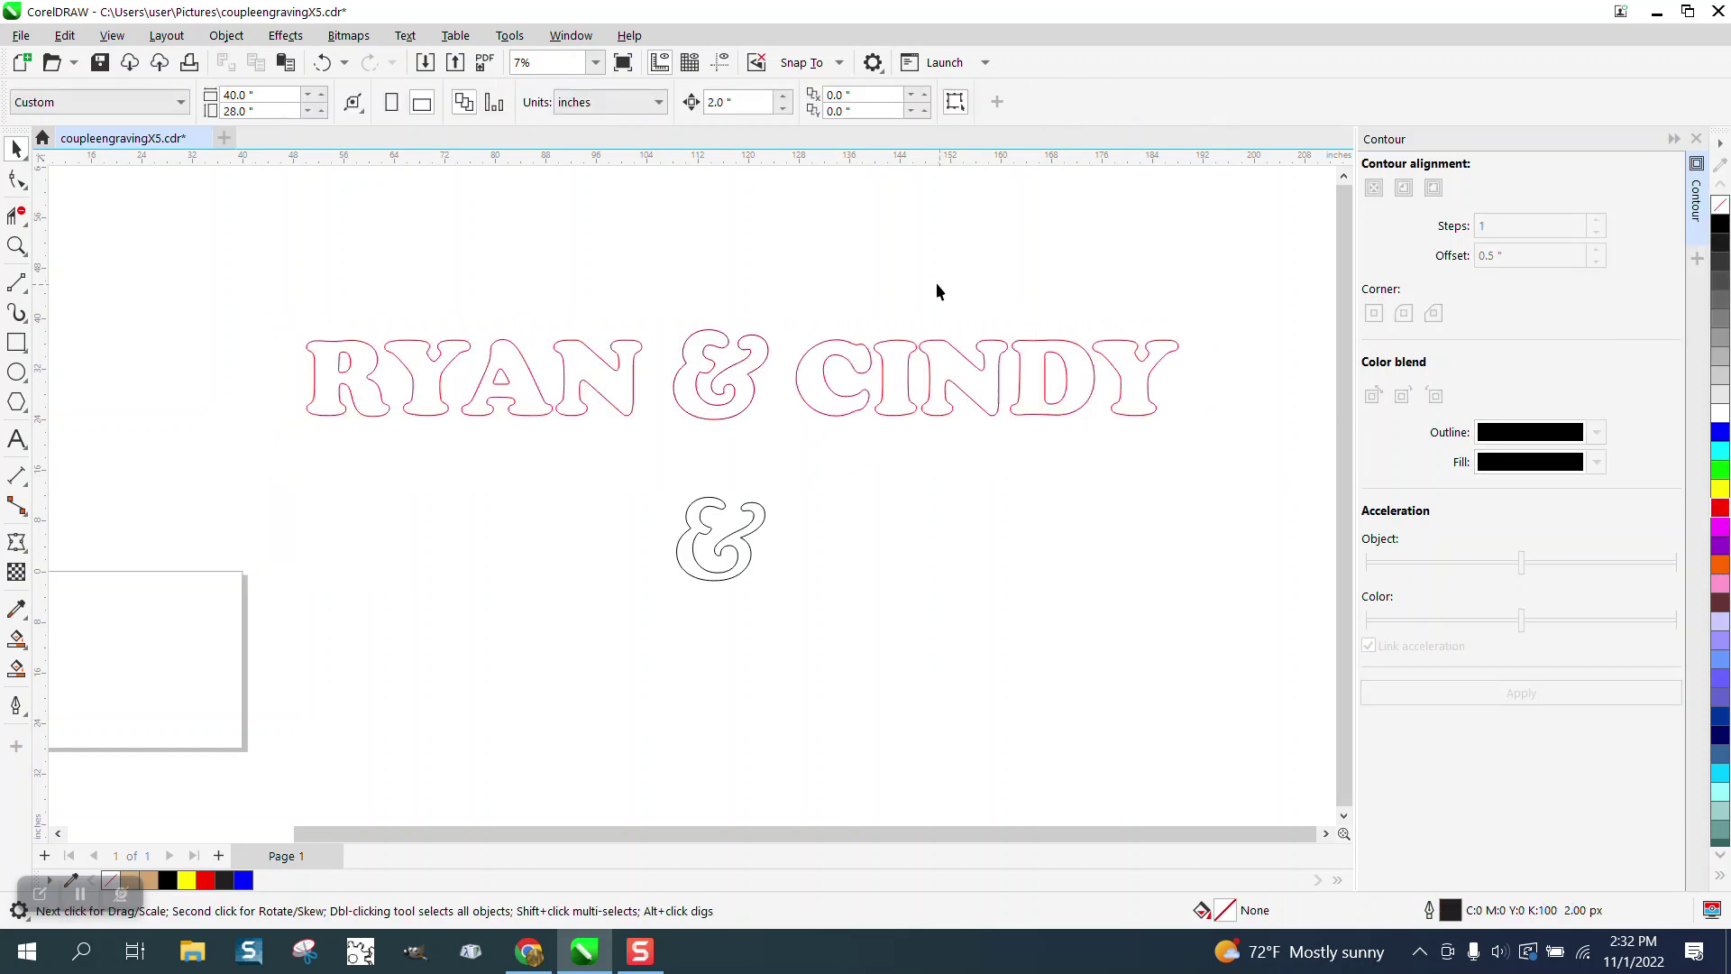
{"action": "left_click", "coordinate": [753, 337]}
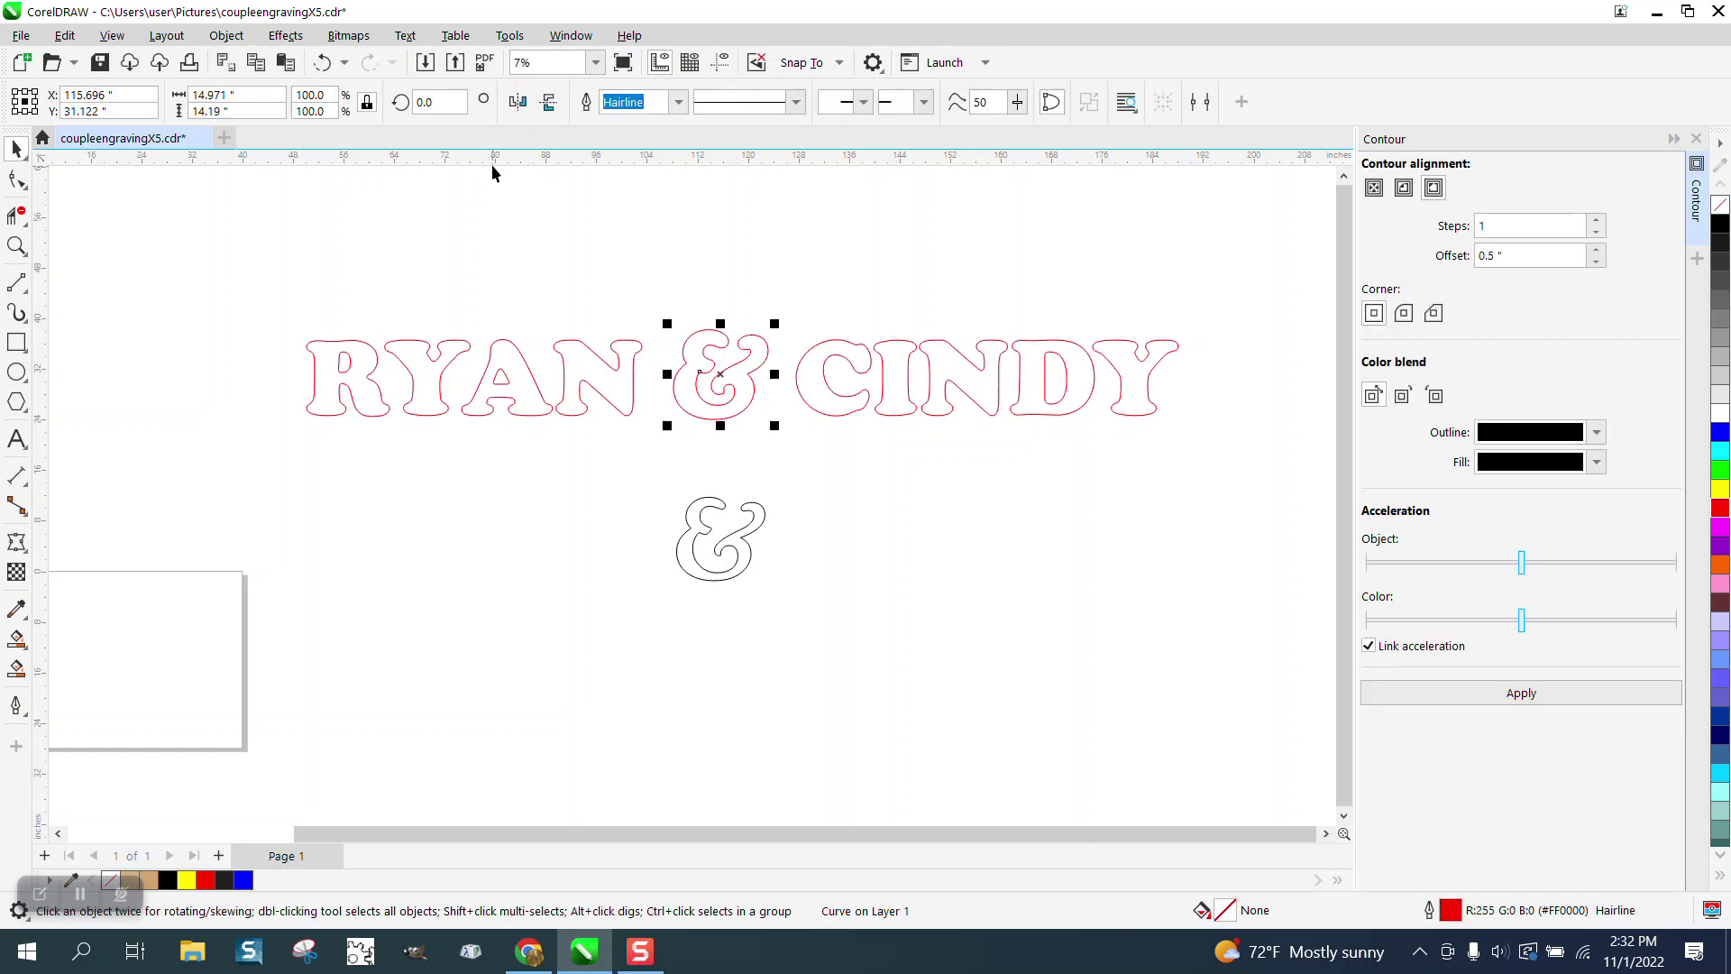
- Set the red contour ampersand's height to 12 inches
{"action": "left_click", "coordinate": [515, 357]}
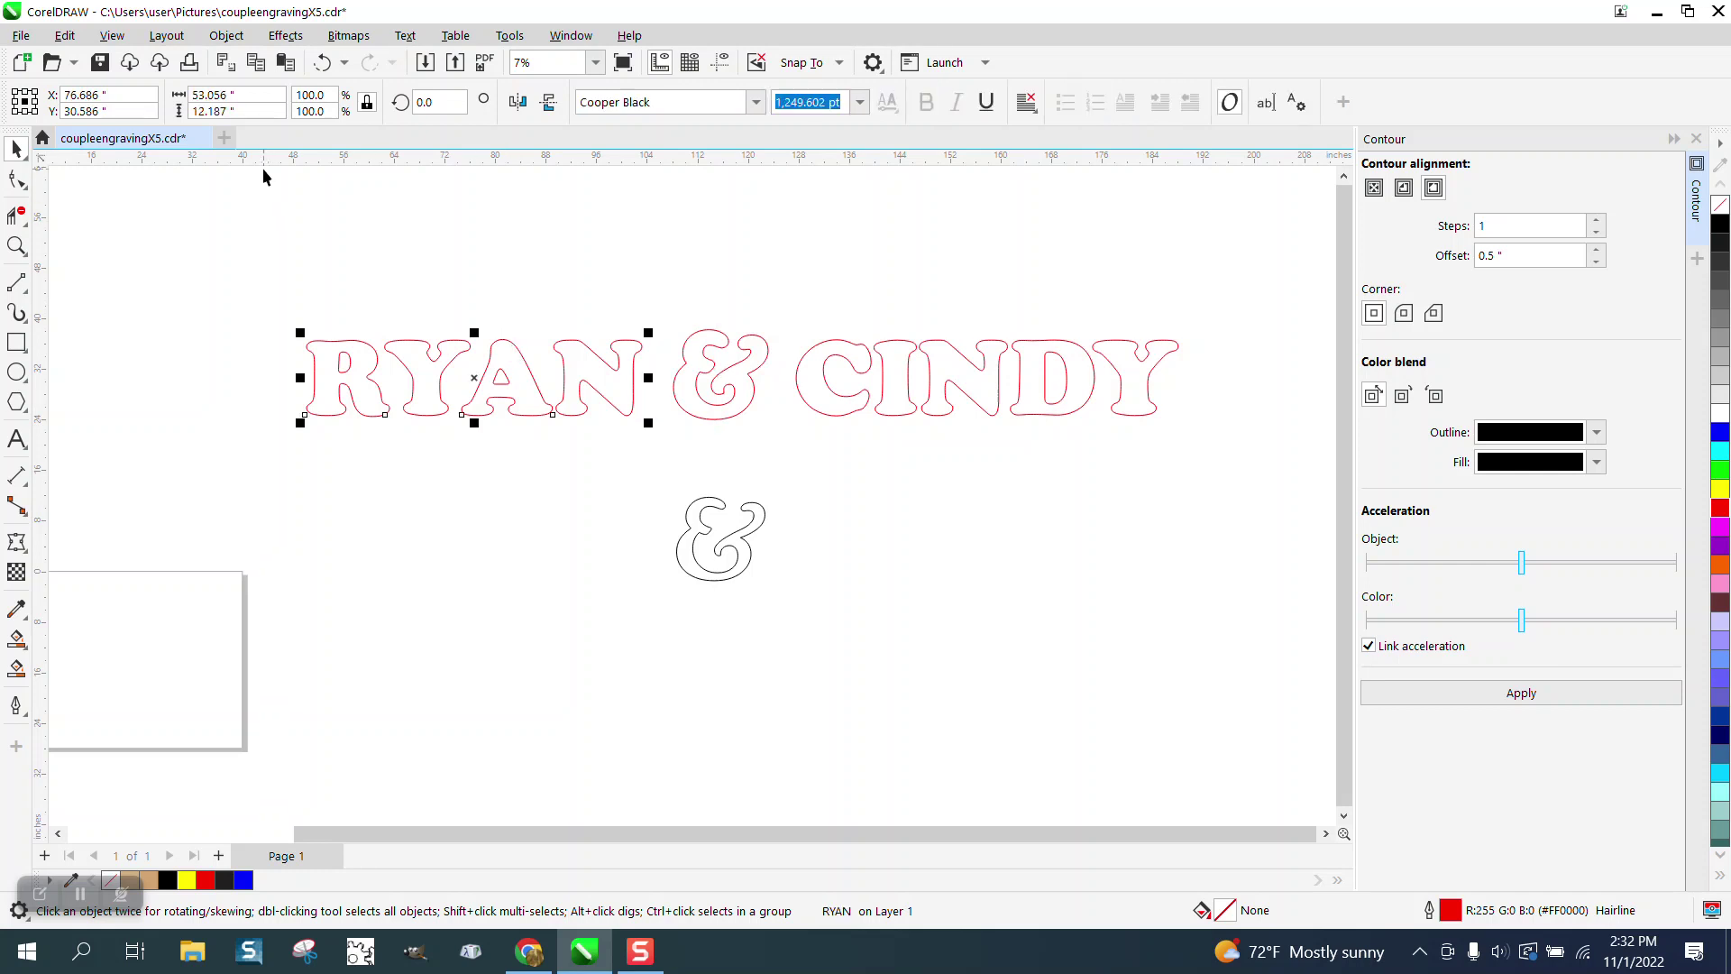
{"action": "left_click", "coordinate": [864, 375]}
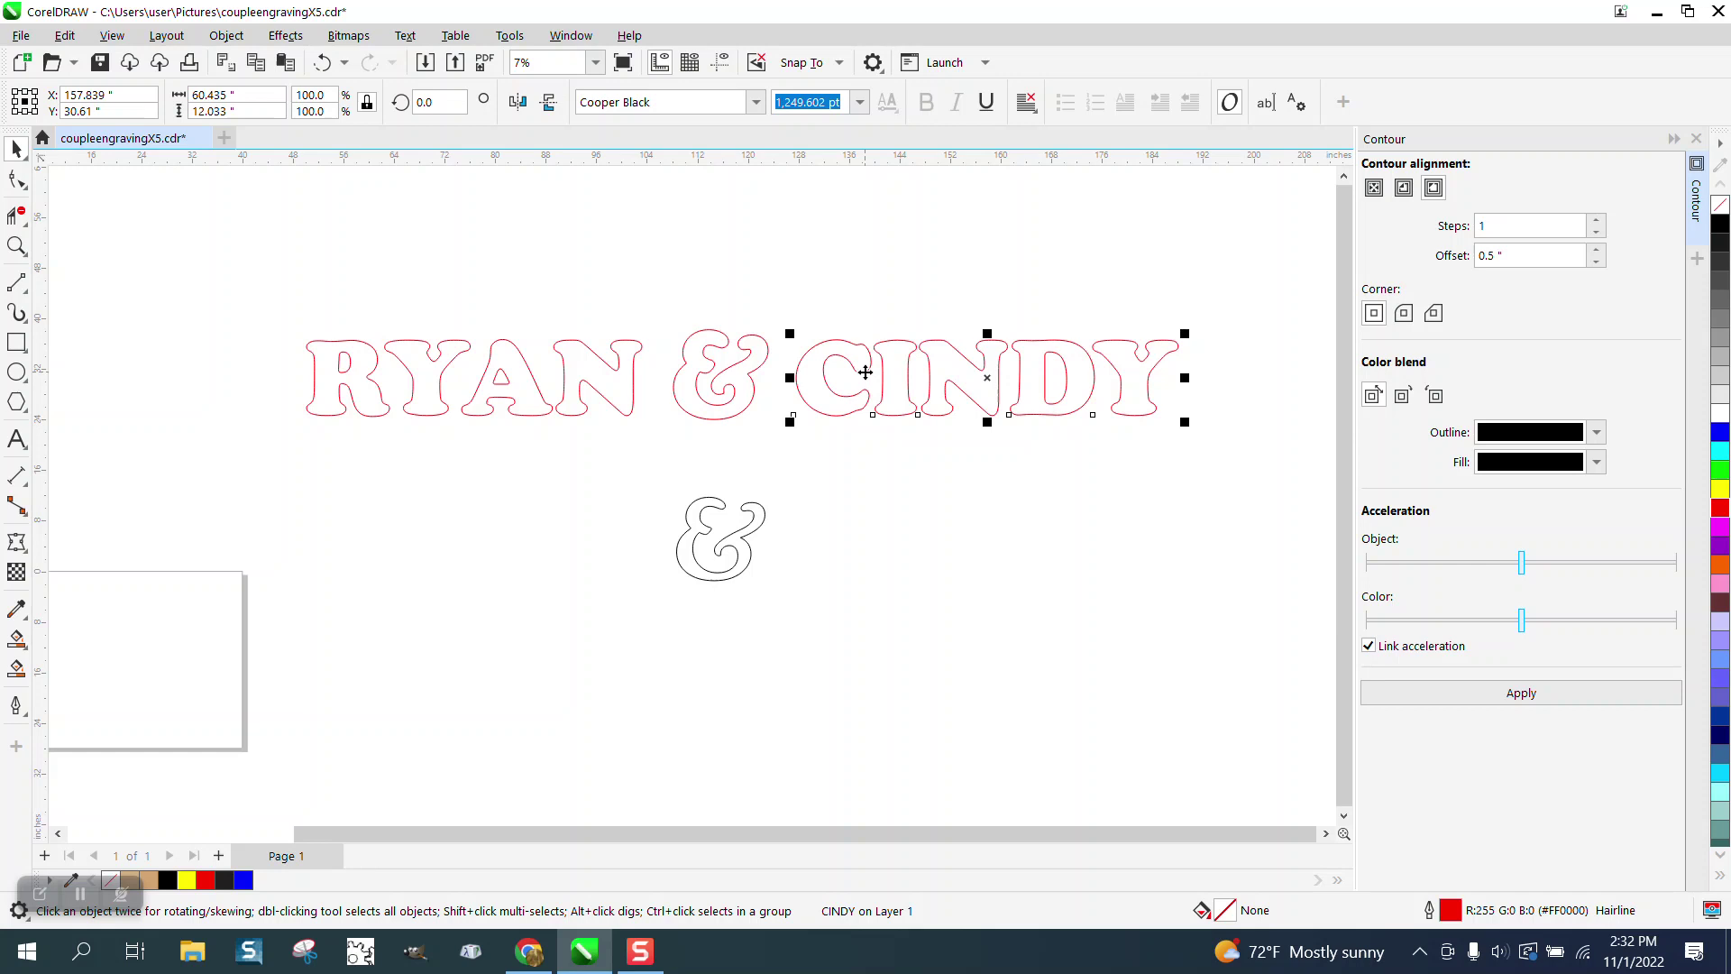
{"action": "left_click", "coordinate": [753, 335]}
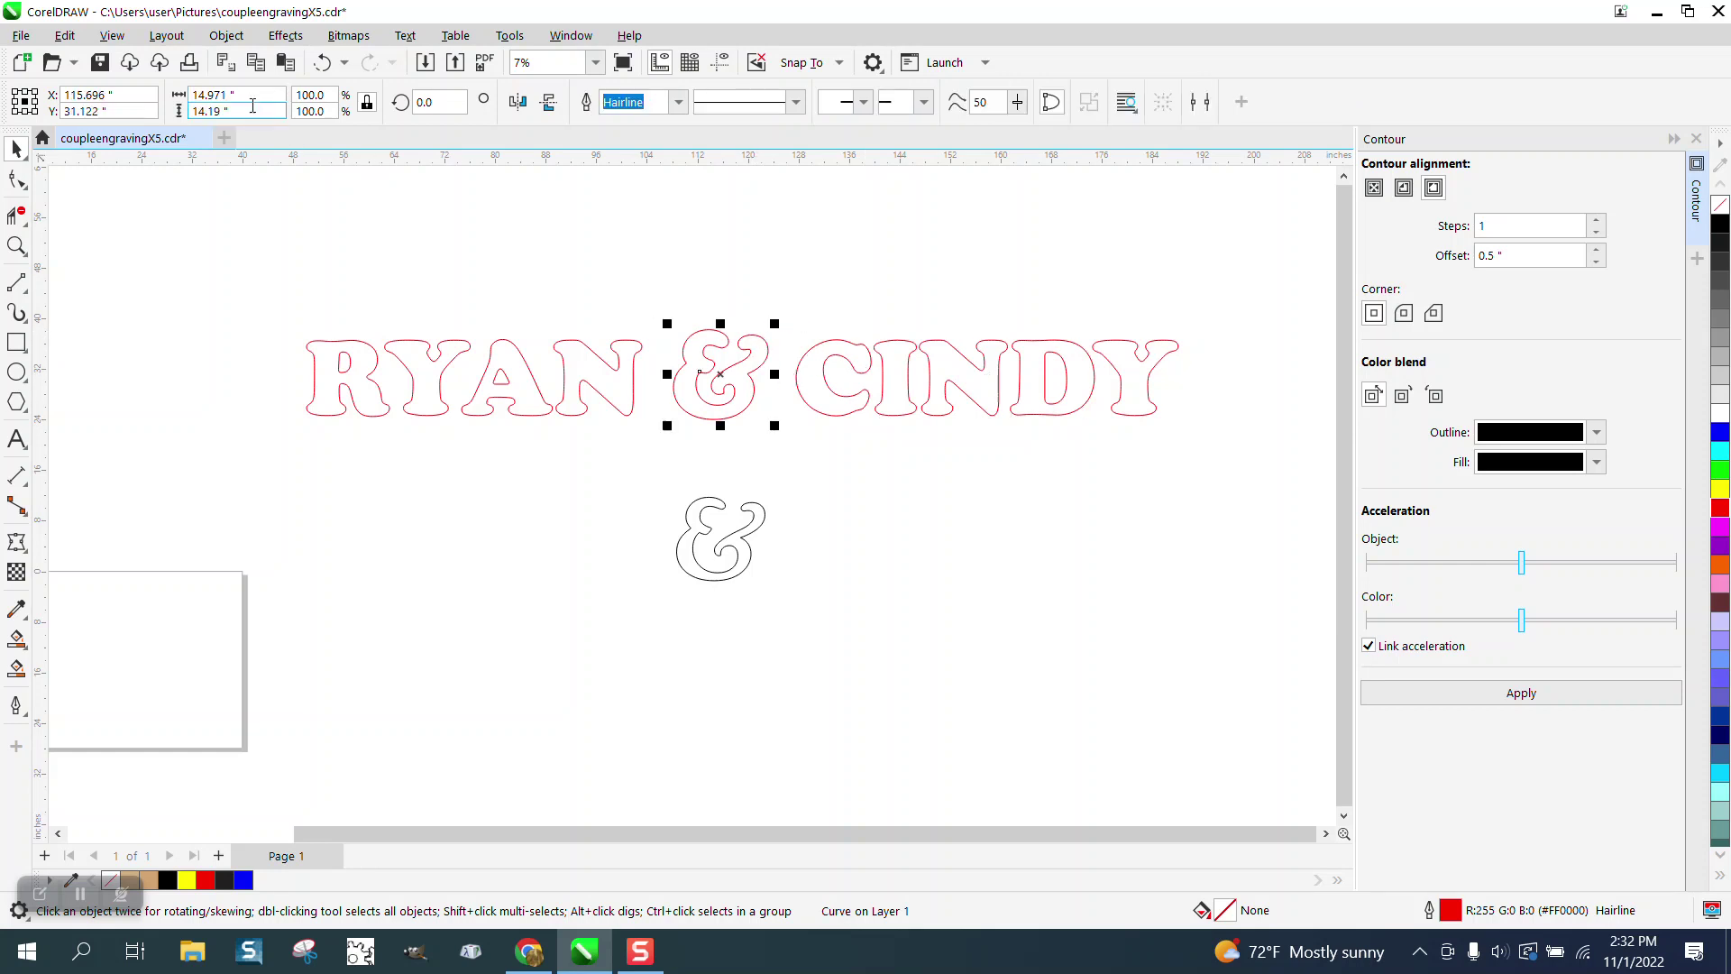
{"action": "left_click", "coordinate": [226, 111]}
{"action": "type", "text": "12"}
{"action": "key", "text": "Return"}
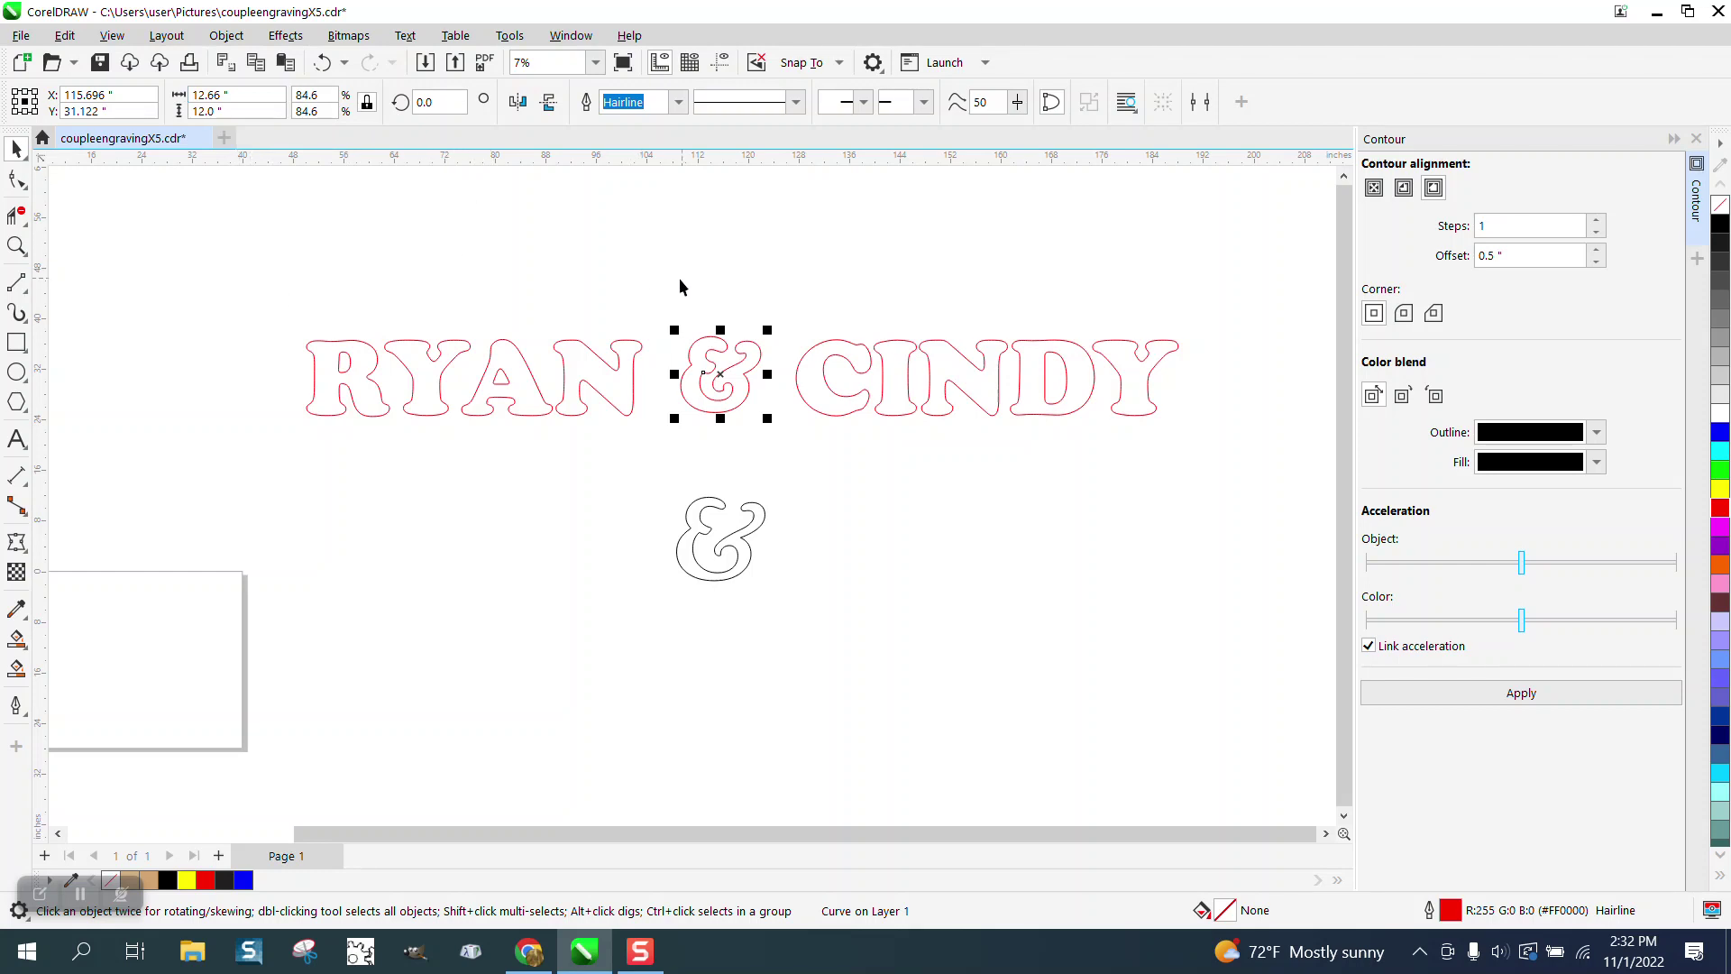
- Select the spare black ampersand below the name line
{"action": "left_click_drag", "start_coordinate": [272, 303], "coordinate": [754, 424]}
{"action": "left_click_drag", "start_coordinate": [1201, 477], "coordinate": [1201, 477]}
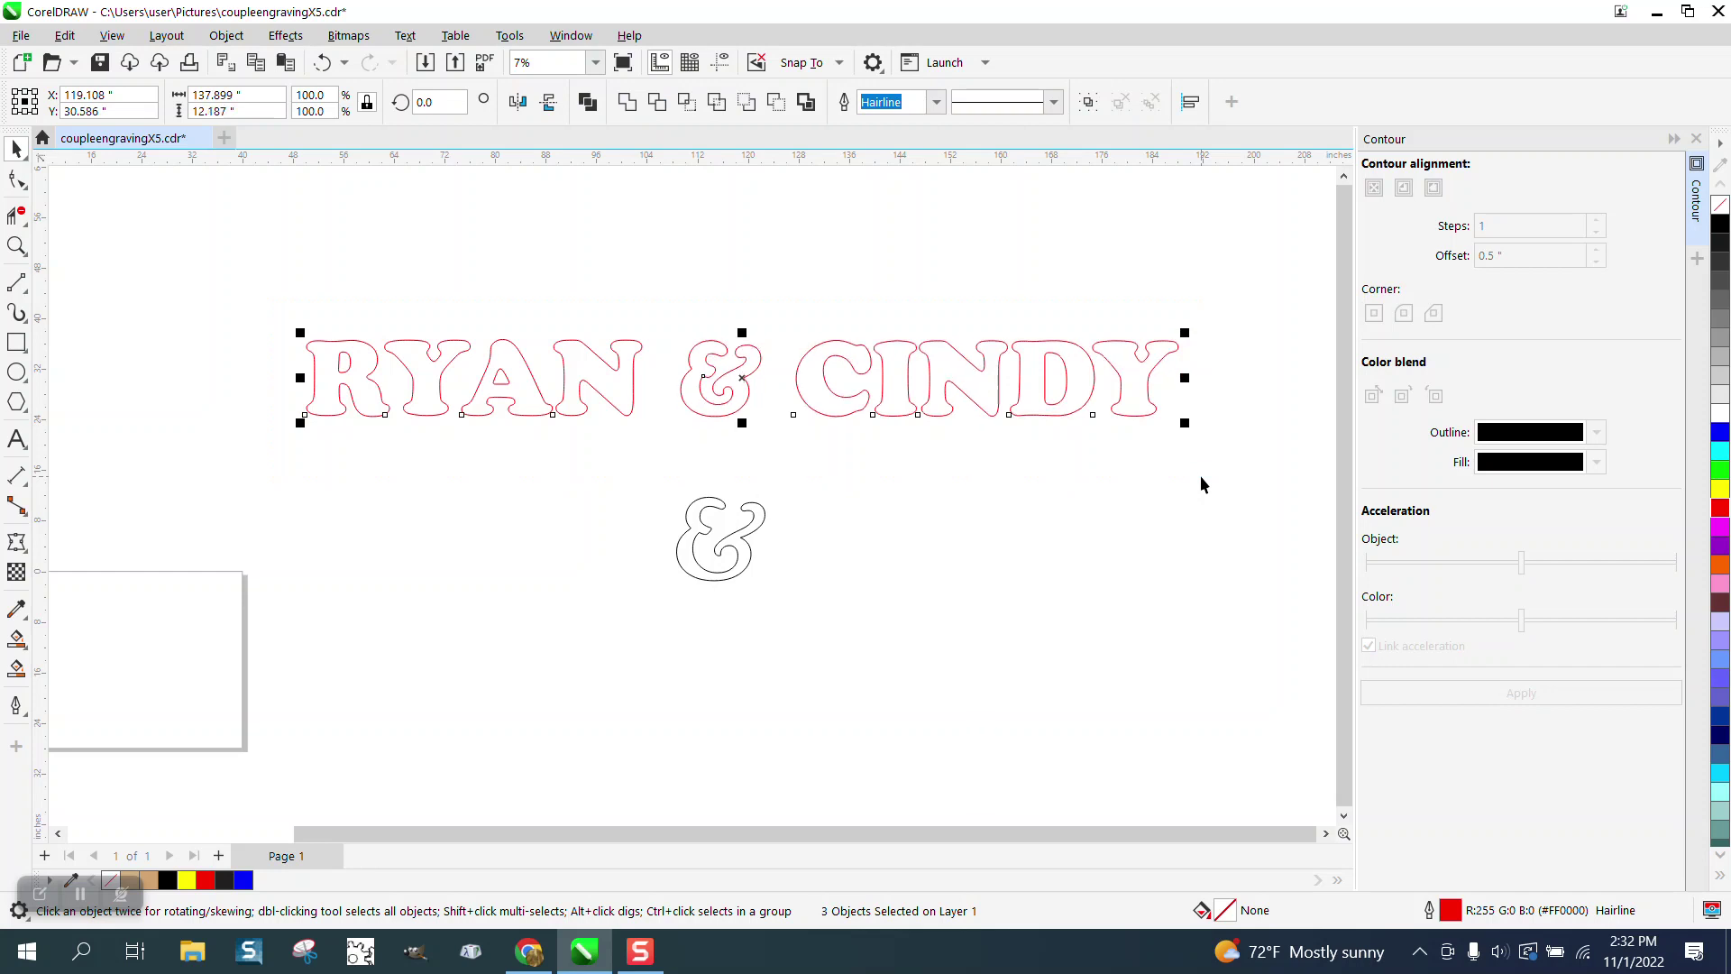
{"action": "left_click", "coordinate": [753, 529]}
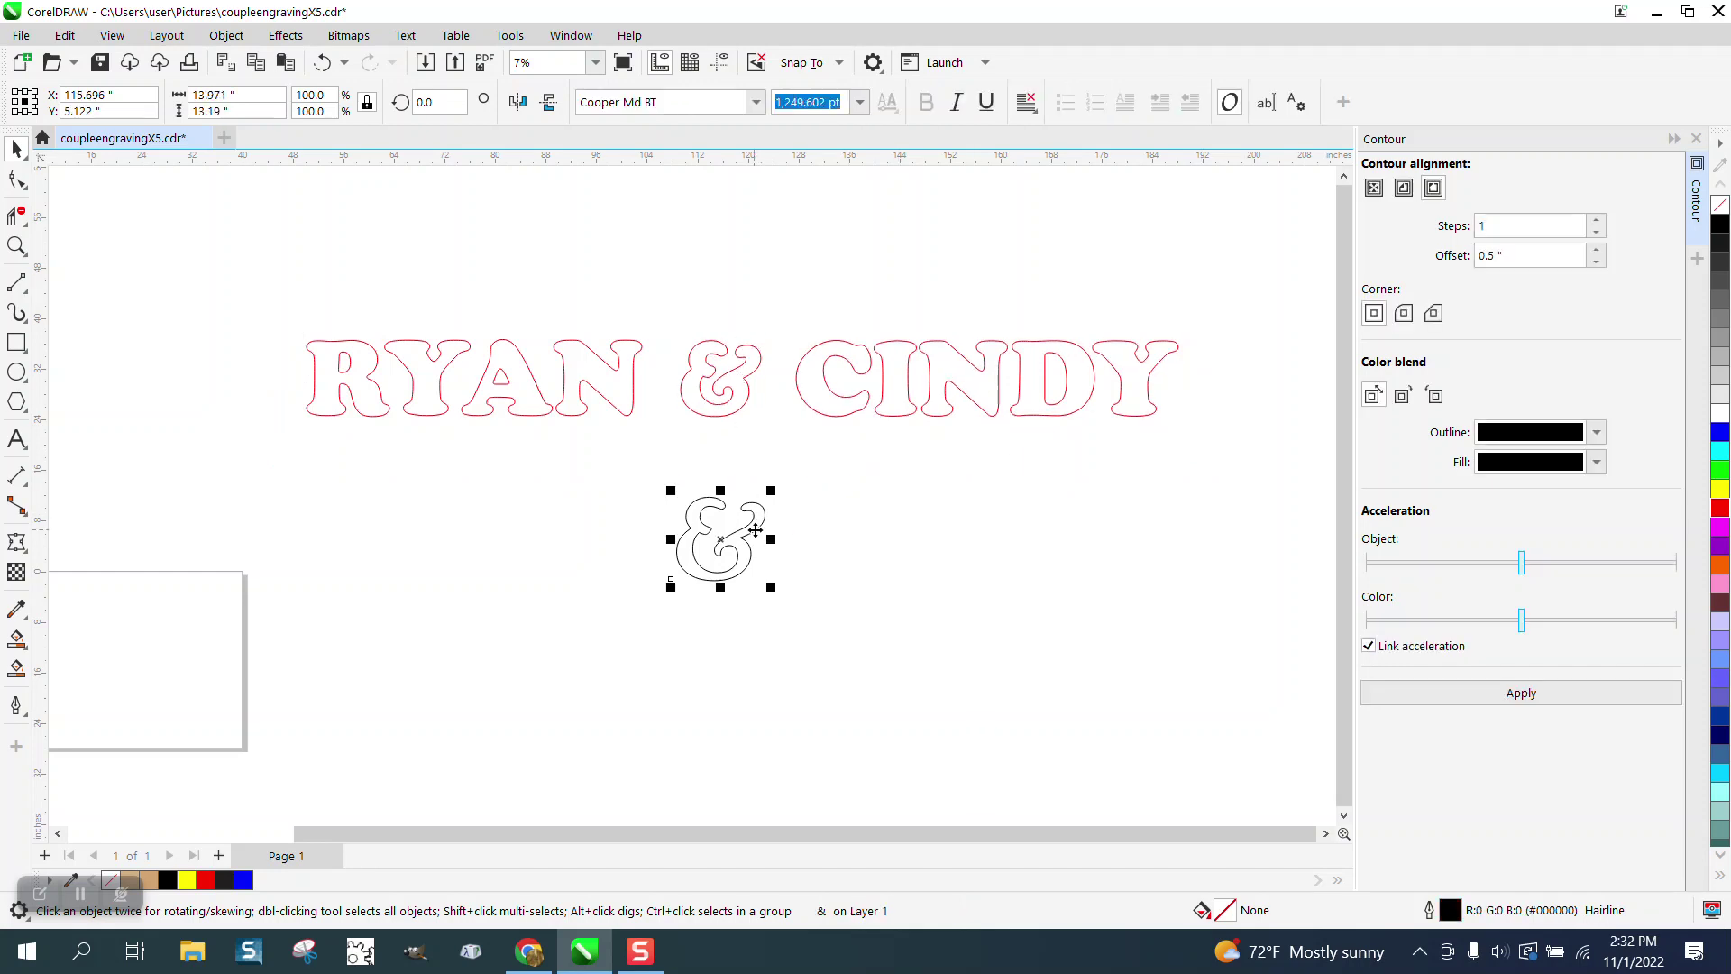
- Delete the spare black ampersand and zoom in closely on the A, N and ampersand
{"action": "key", "text": "Delete"}
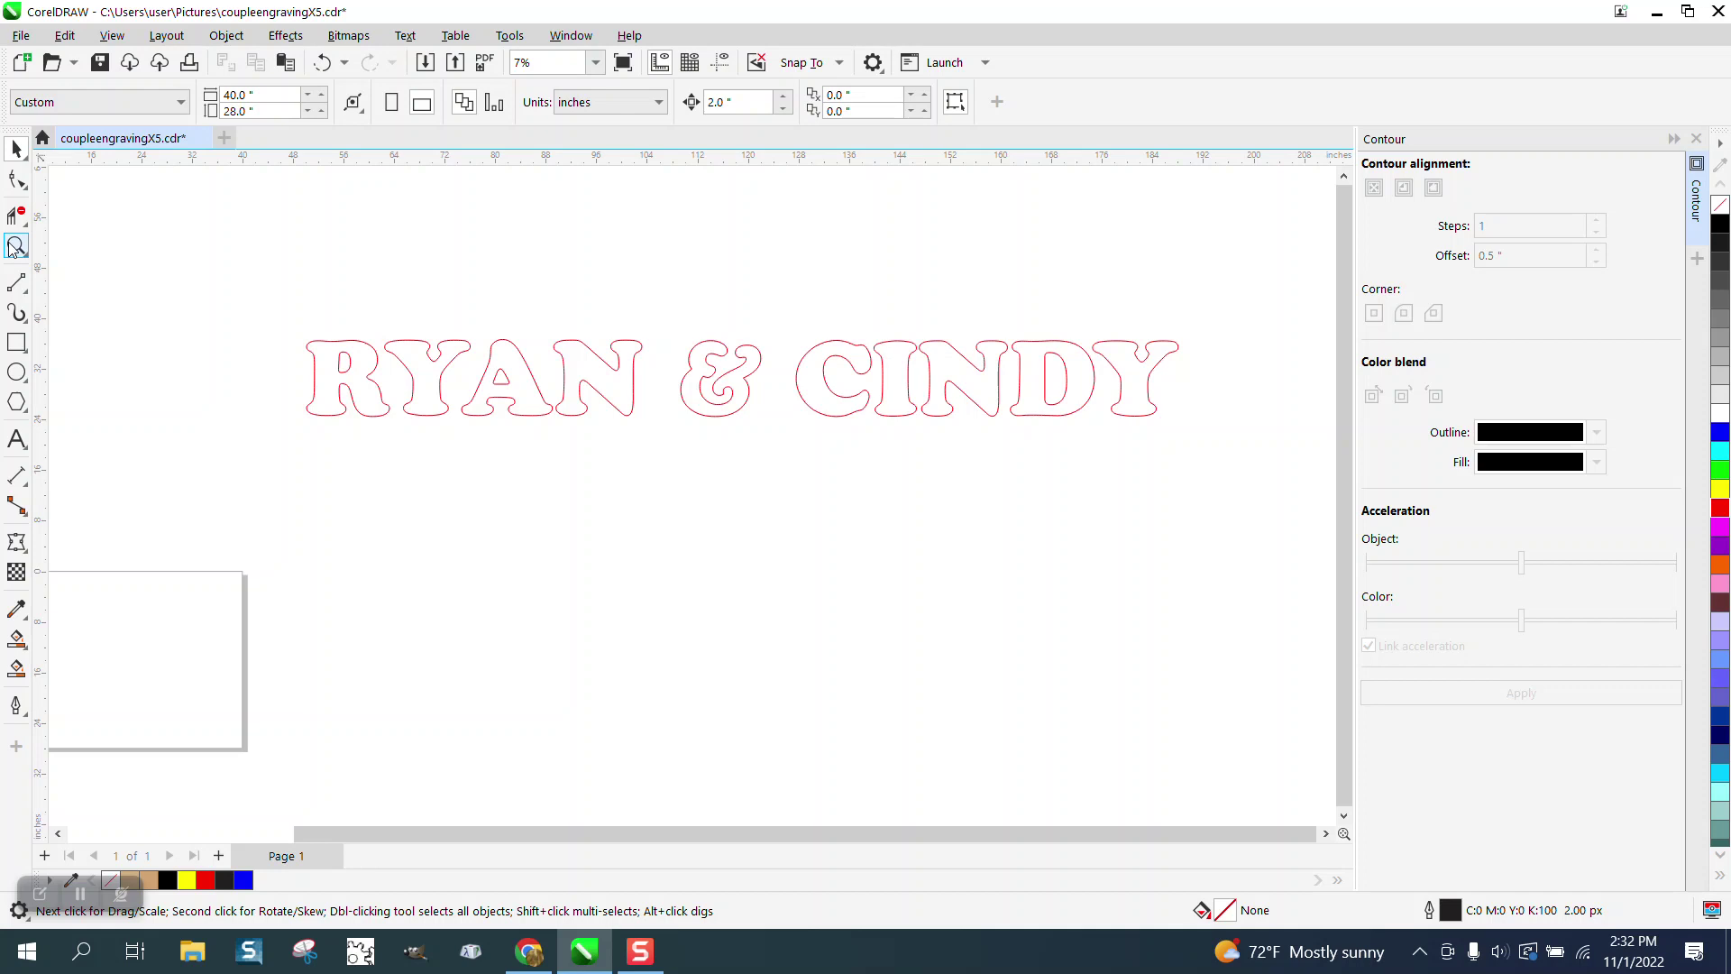
{"action": "left_click", "coordinate": [16, 245]}
{"action": "left_click_drag", "start_coordinate": [289, 296], "coordinate": [1228, 501]}
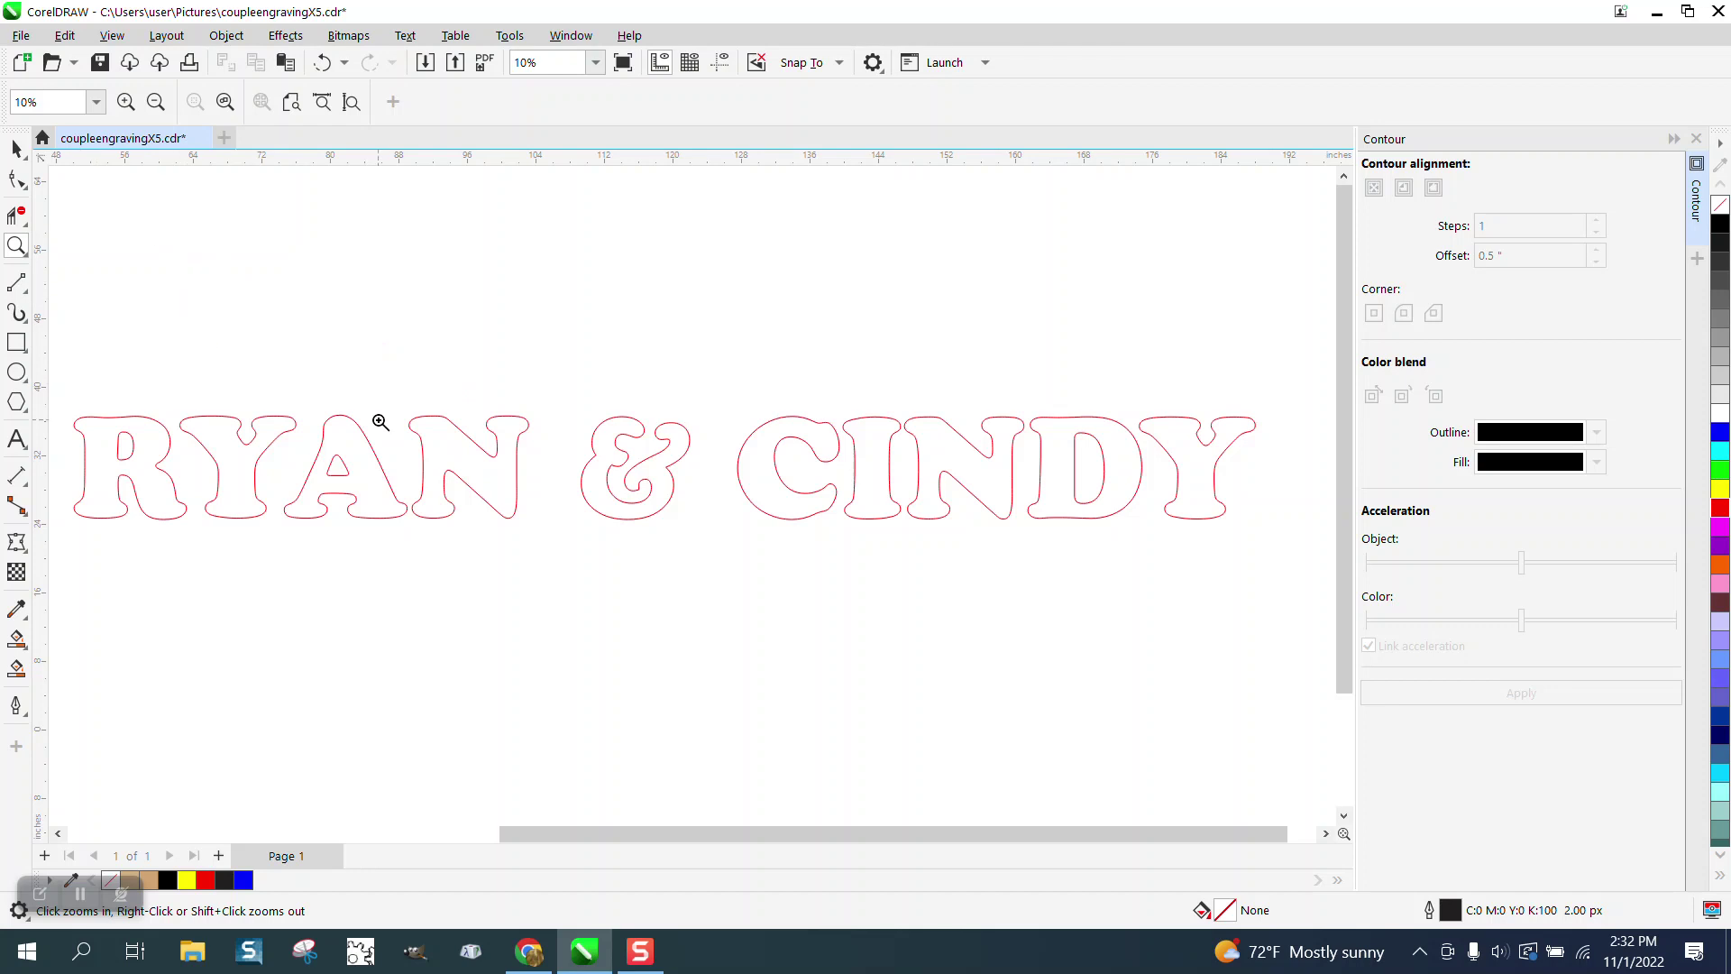
{"action": "left_click_drag", "start_coordinate": [319, 374], "coordinate": [633, 583]}
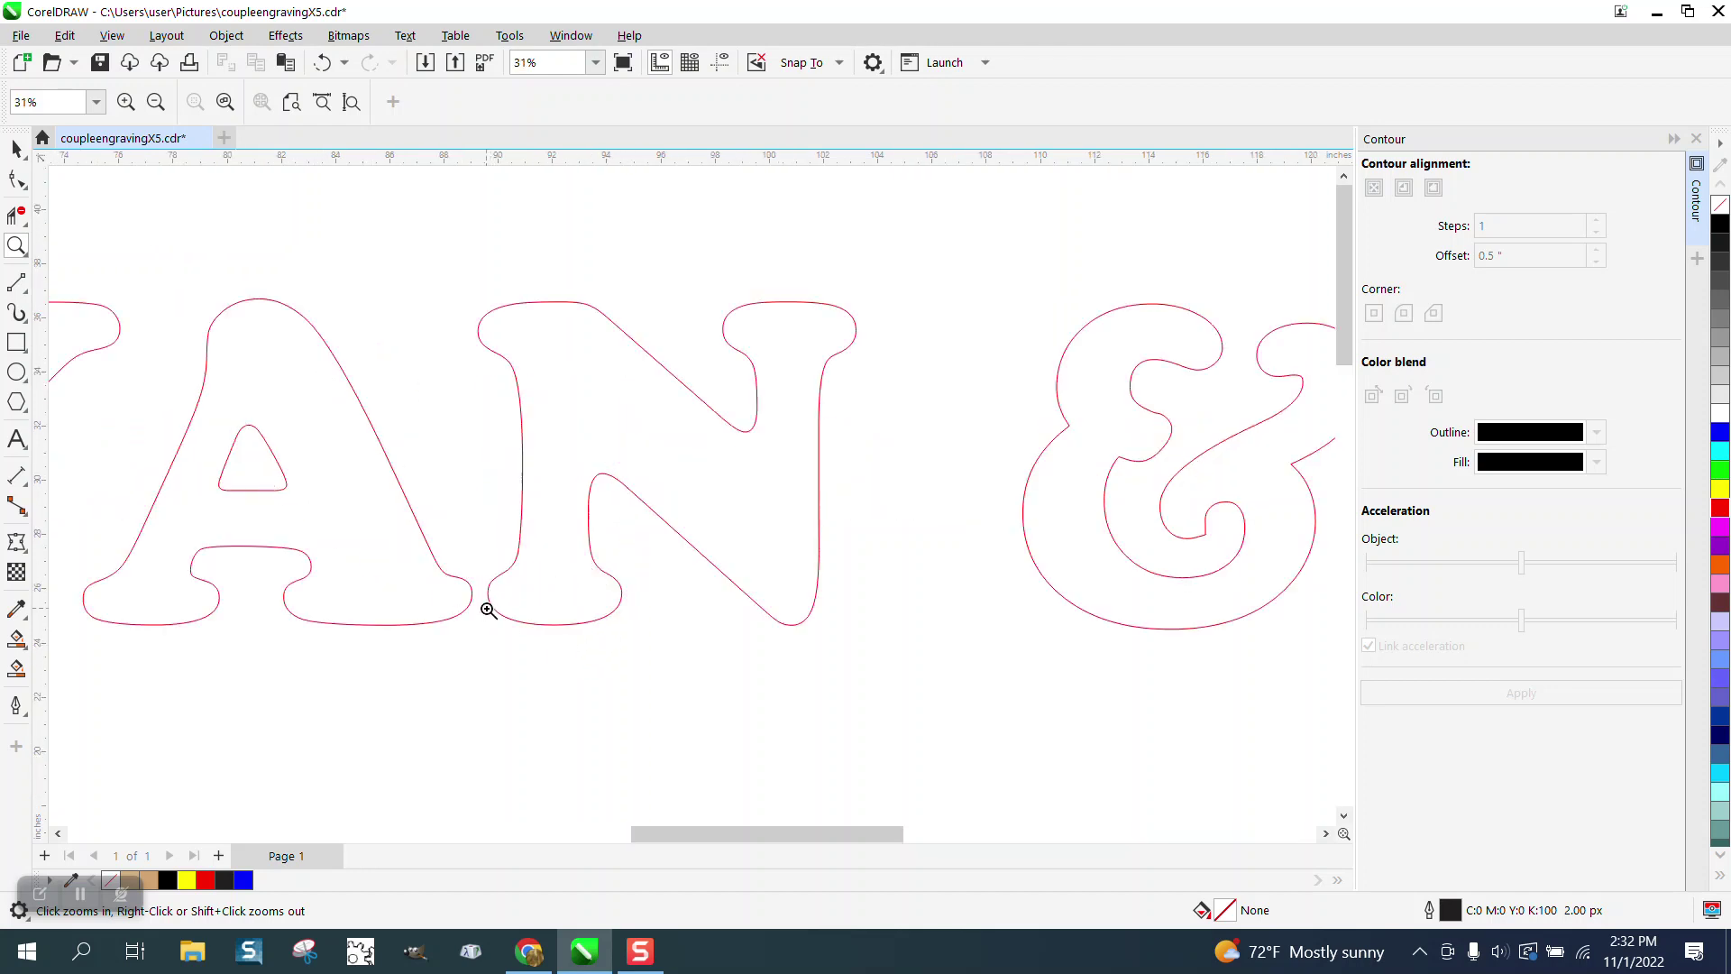
- With the Shape tool, nudge the N in RYAN slightly to the right
{"action": "left_click", "coordinate": [16, 180]}
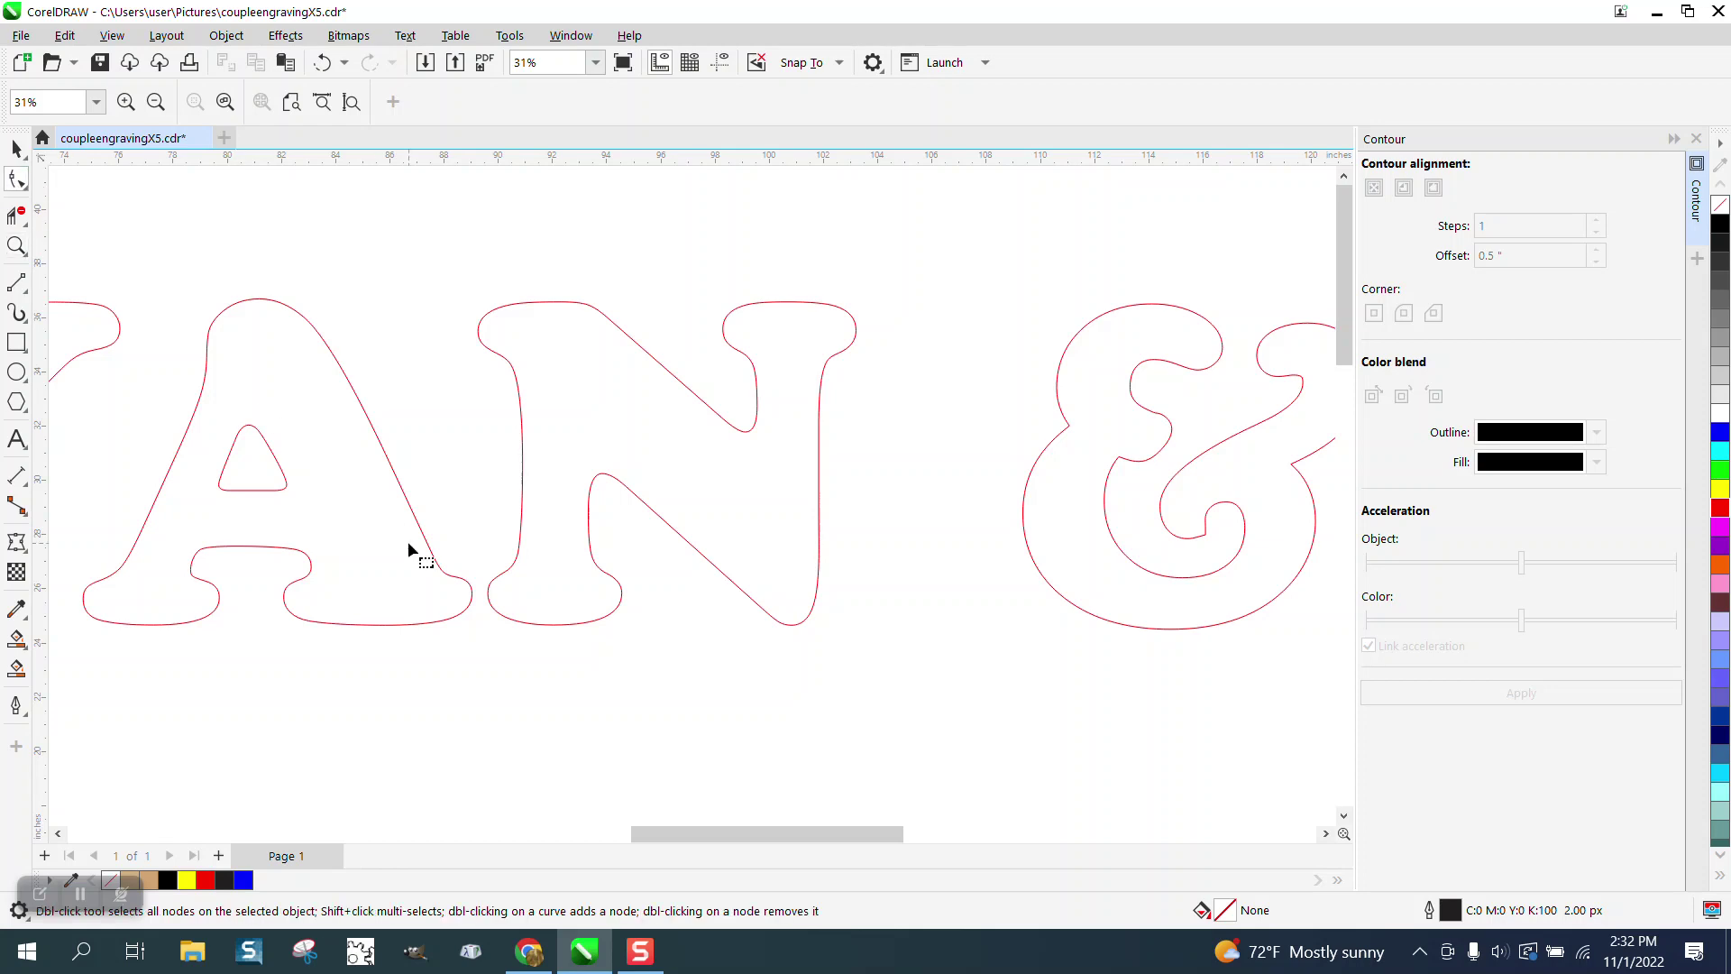
{"action": "left_click", "coordinate": [496, 622]}
{"action": "left_click", "coordinate": [472, 620]}
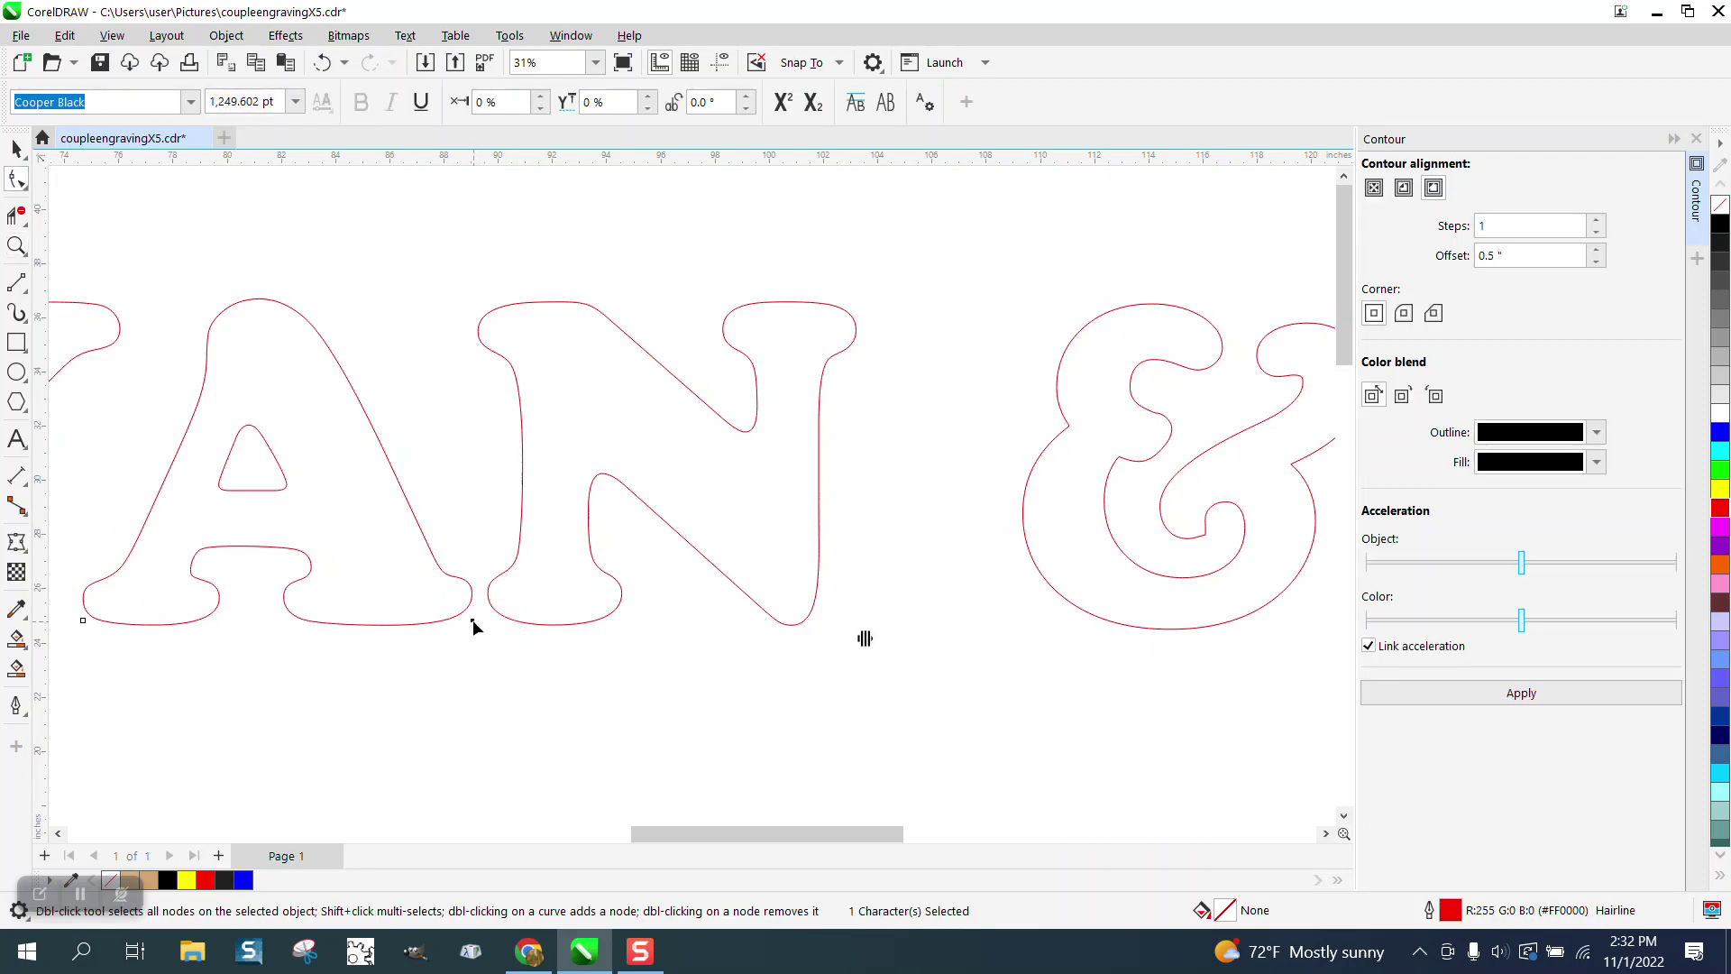
{"action": "left_click_drag", "start_coordinate": [472, 620], "coordinate": [490, 621]}
{"action": "scroll", "coordinate": [317, 438], "scroll_direction": "down", "scroll_amount": 1}
{"action": "scroll", "coordinate": [298, 410], "scroll_direction": "down", "scroll_amount": 4}
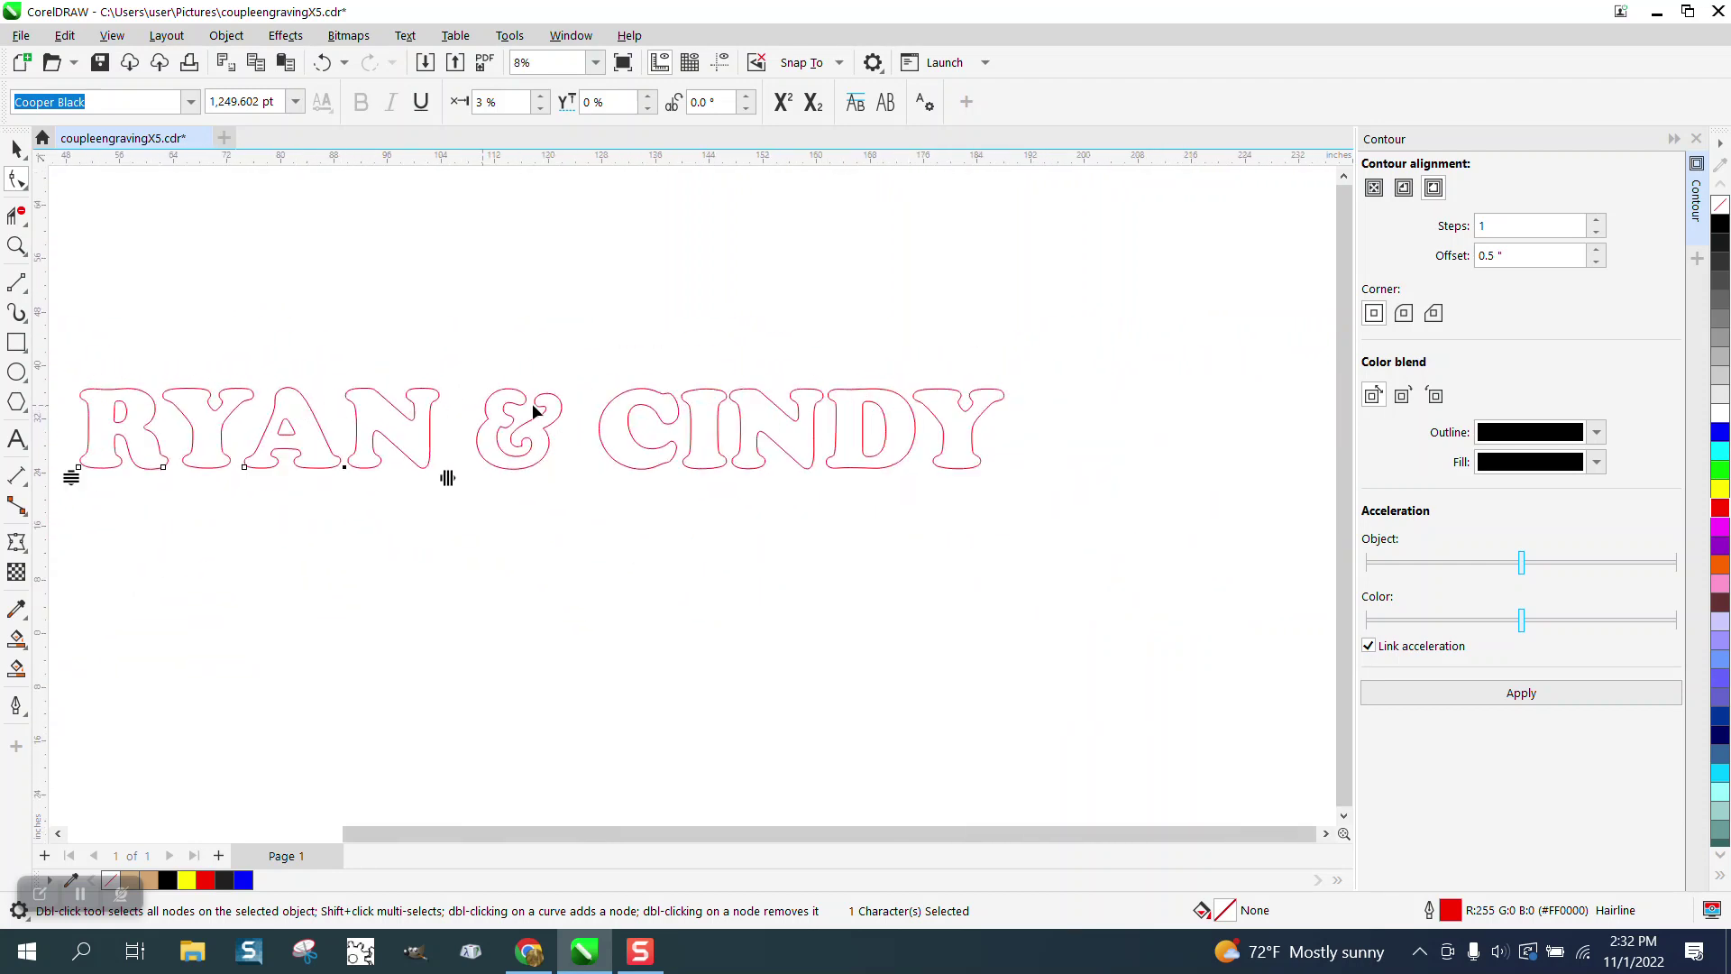
- Zoom in on INDY and reposition the N in CINDY to tighten spacing
{"action": "left_click", "coordinate": [27, 245]}
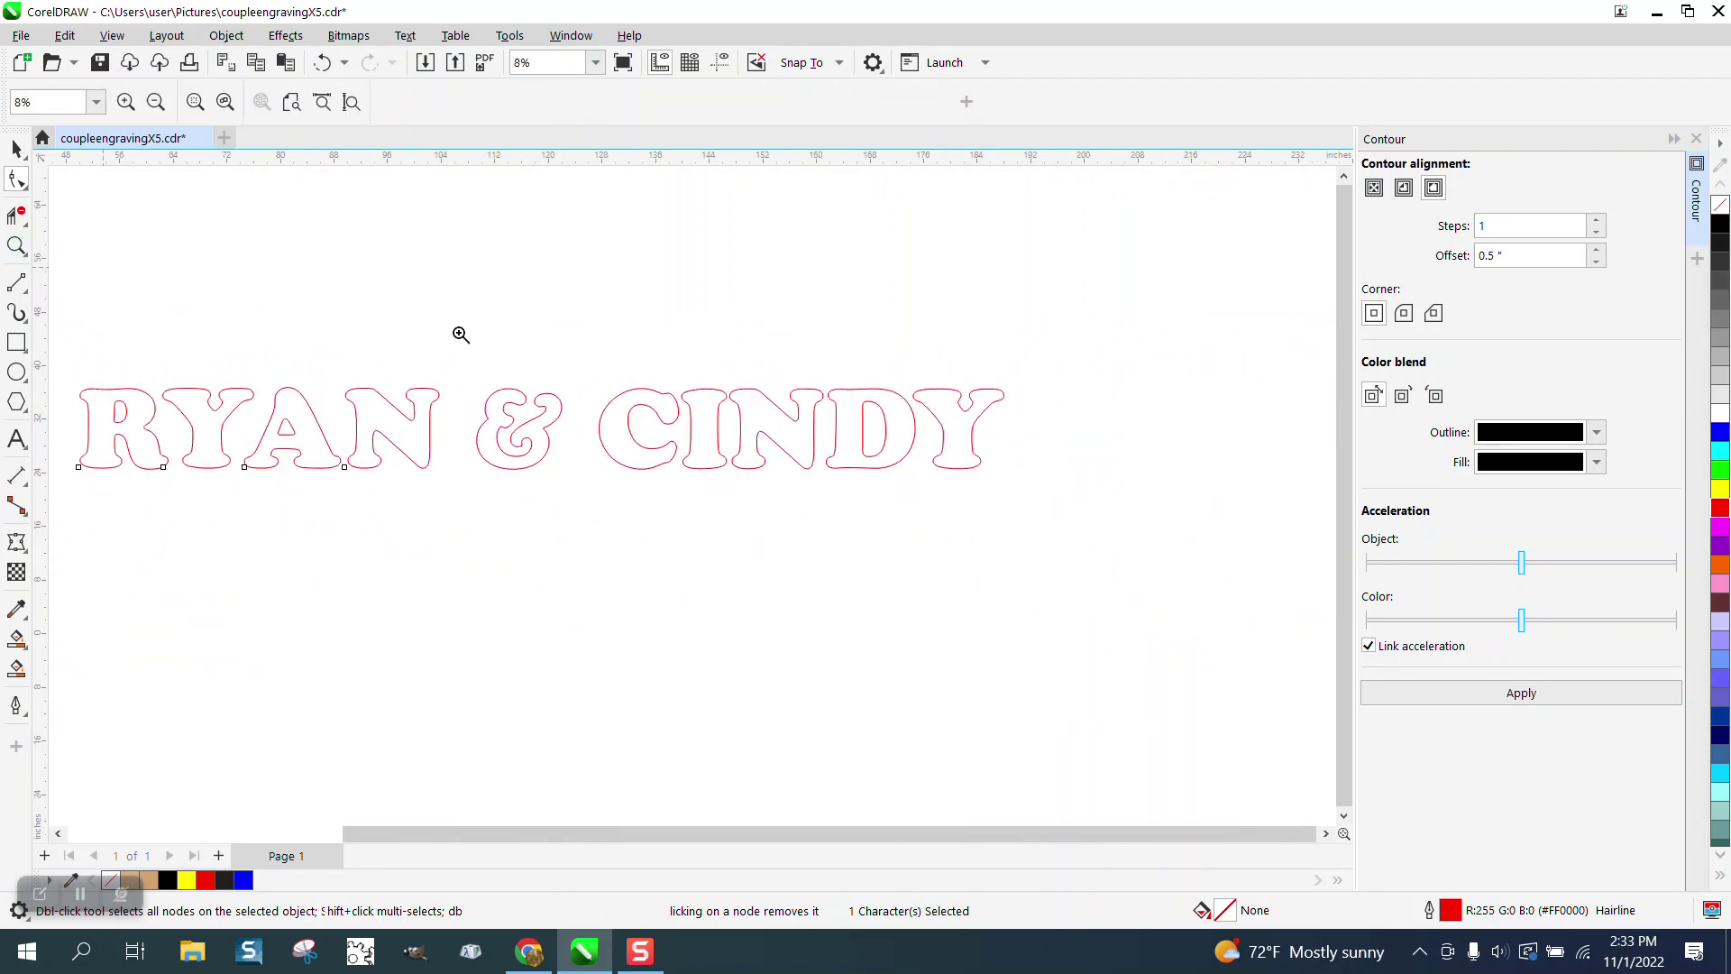
{"action": "left_click_drag", "start_coordinate": [662, 353], "coordinate": [997, 529]}
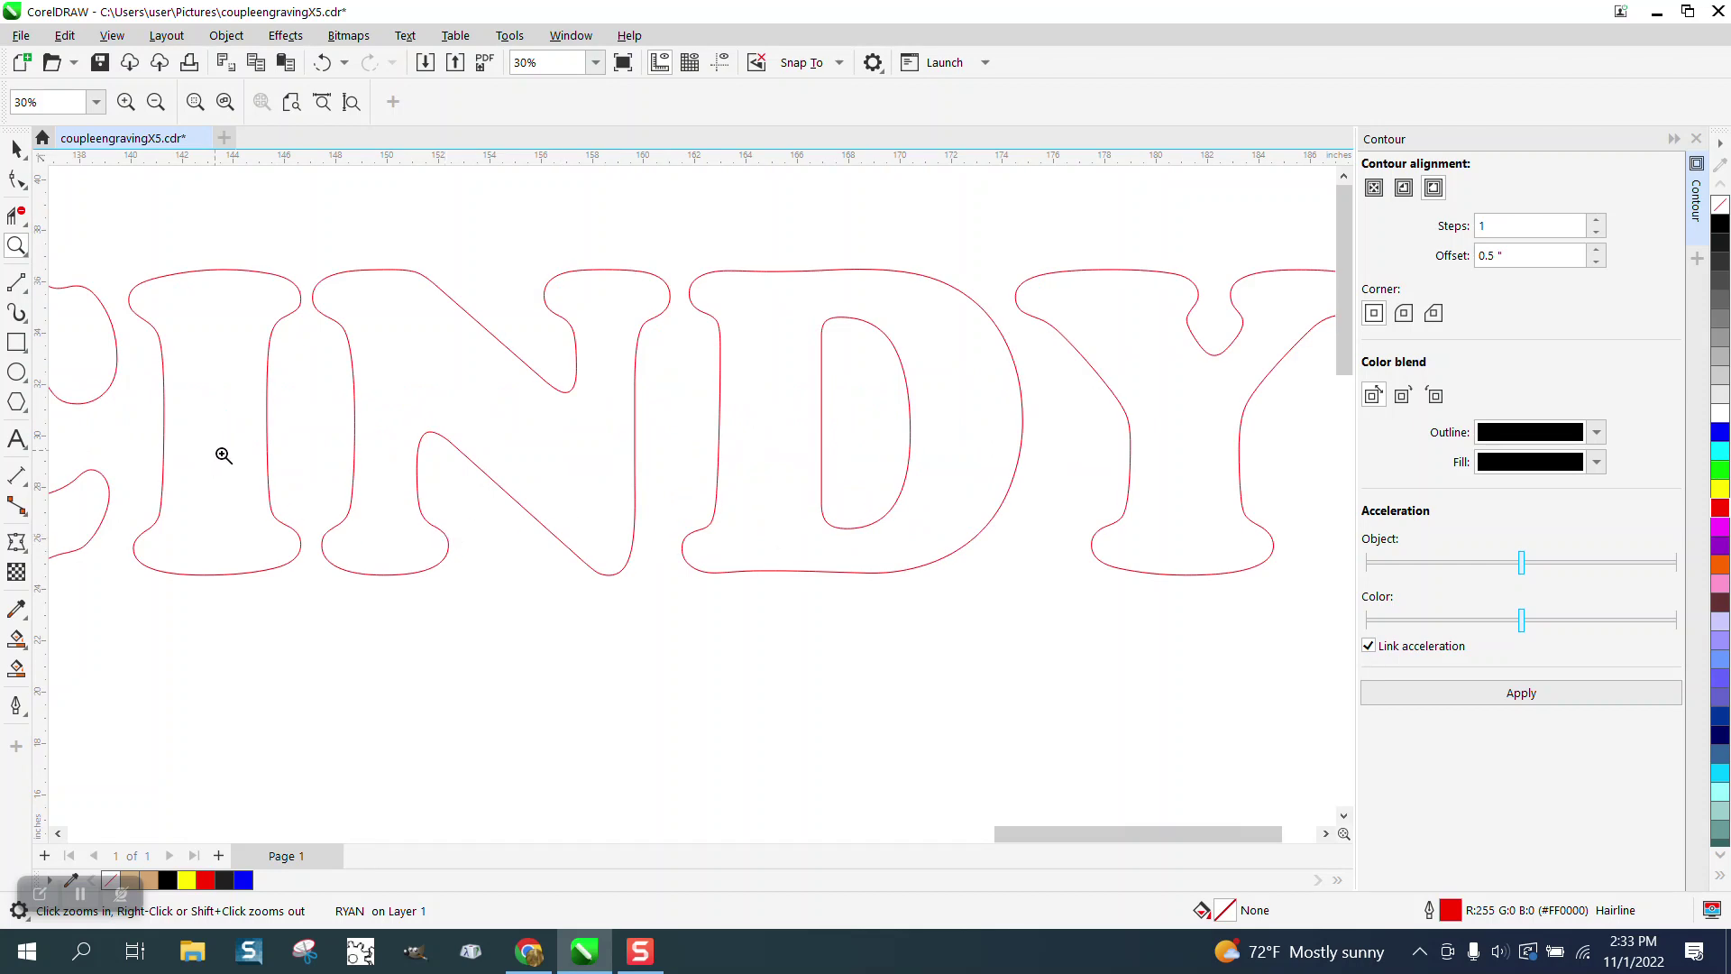
{"action": "left_click", "coordinate": [16, 178]}
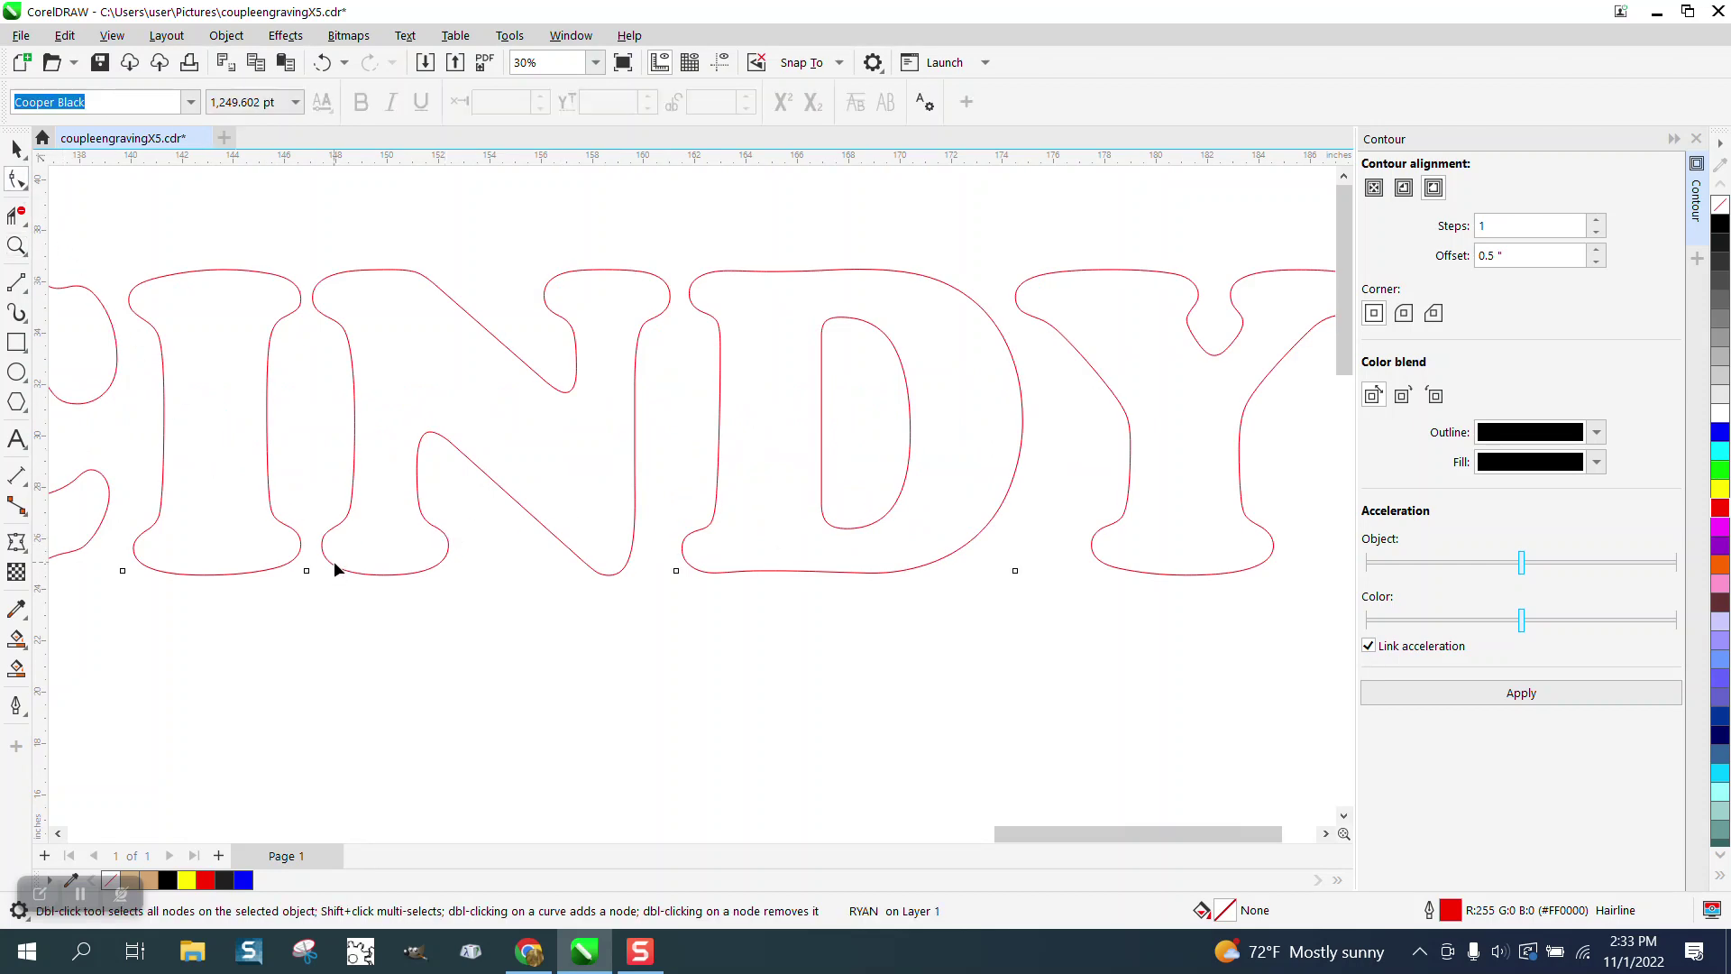
{"action": "left_click_drag", "start_coordinate": [307, 570], "coordinate": [314, 571]}
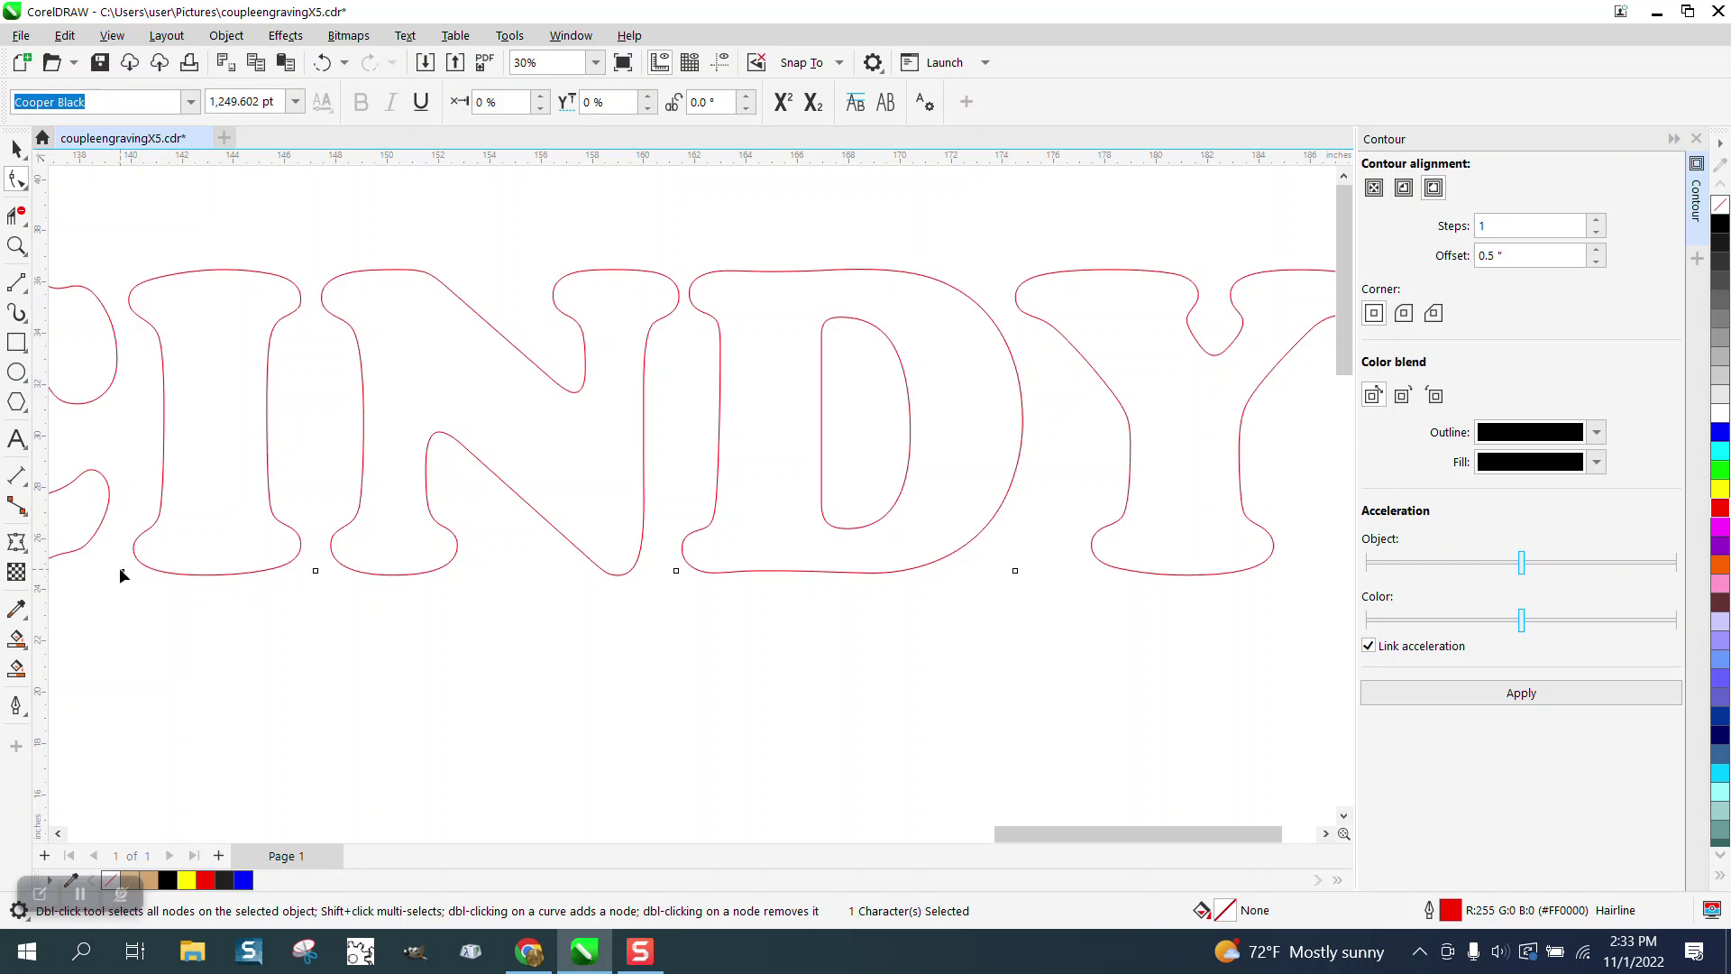
{"action": "left_click", "coordinate": [181, 625]}
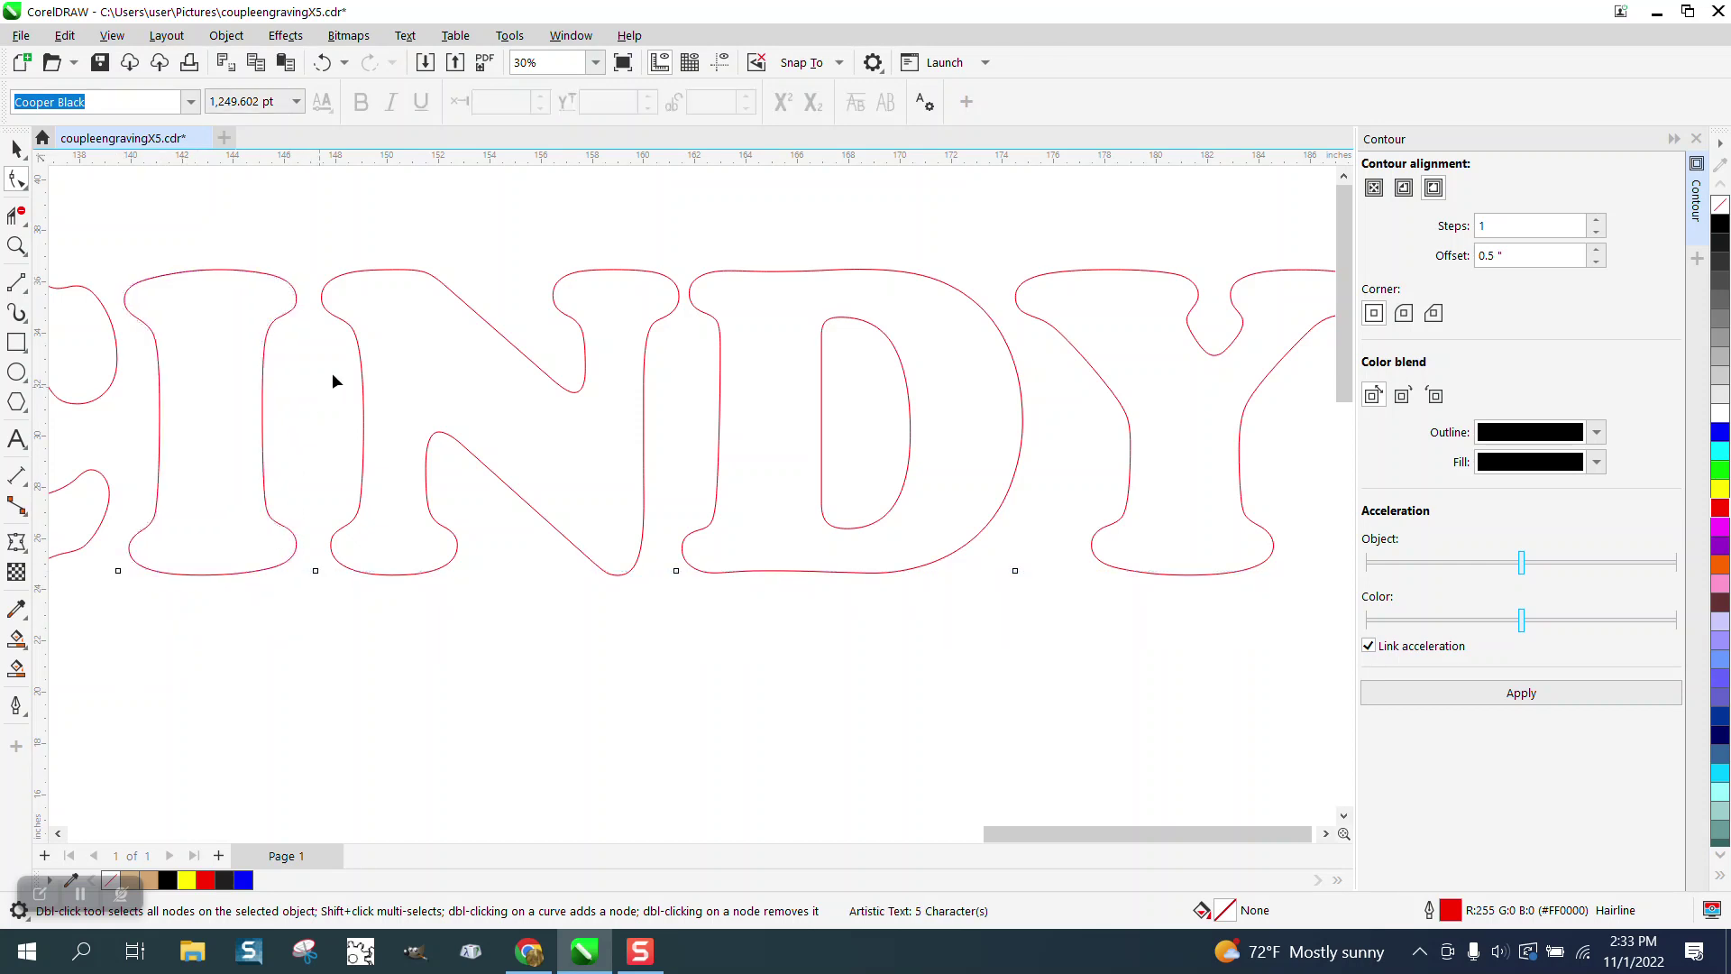
{"action": "scroll", "coordinate": [523, 370], "scroll_direction": "down", "scroll_amount": 2}
{"action": "scroll", "coordinate": [703, 411], "scroll_direction": "down", "scroll_amount": 1}
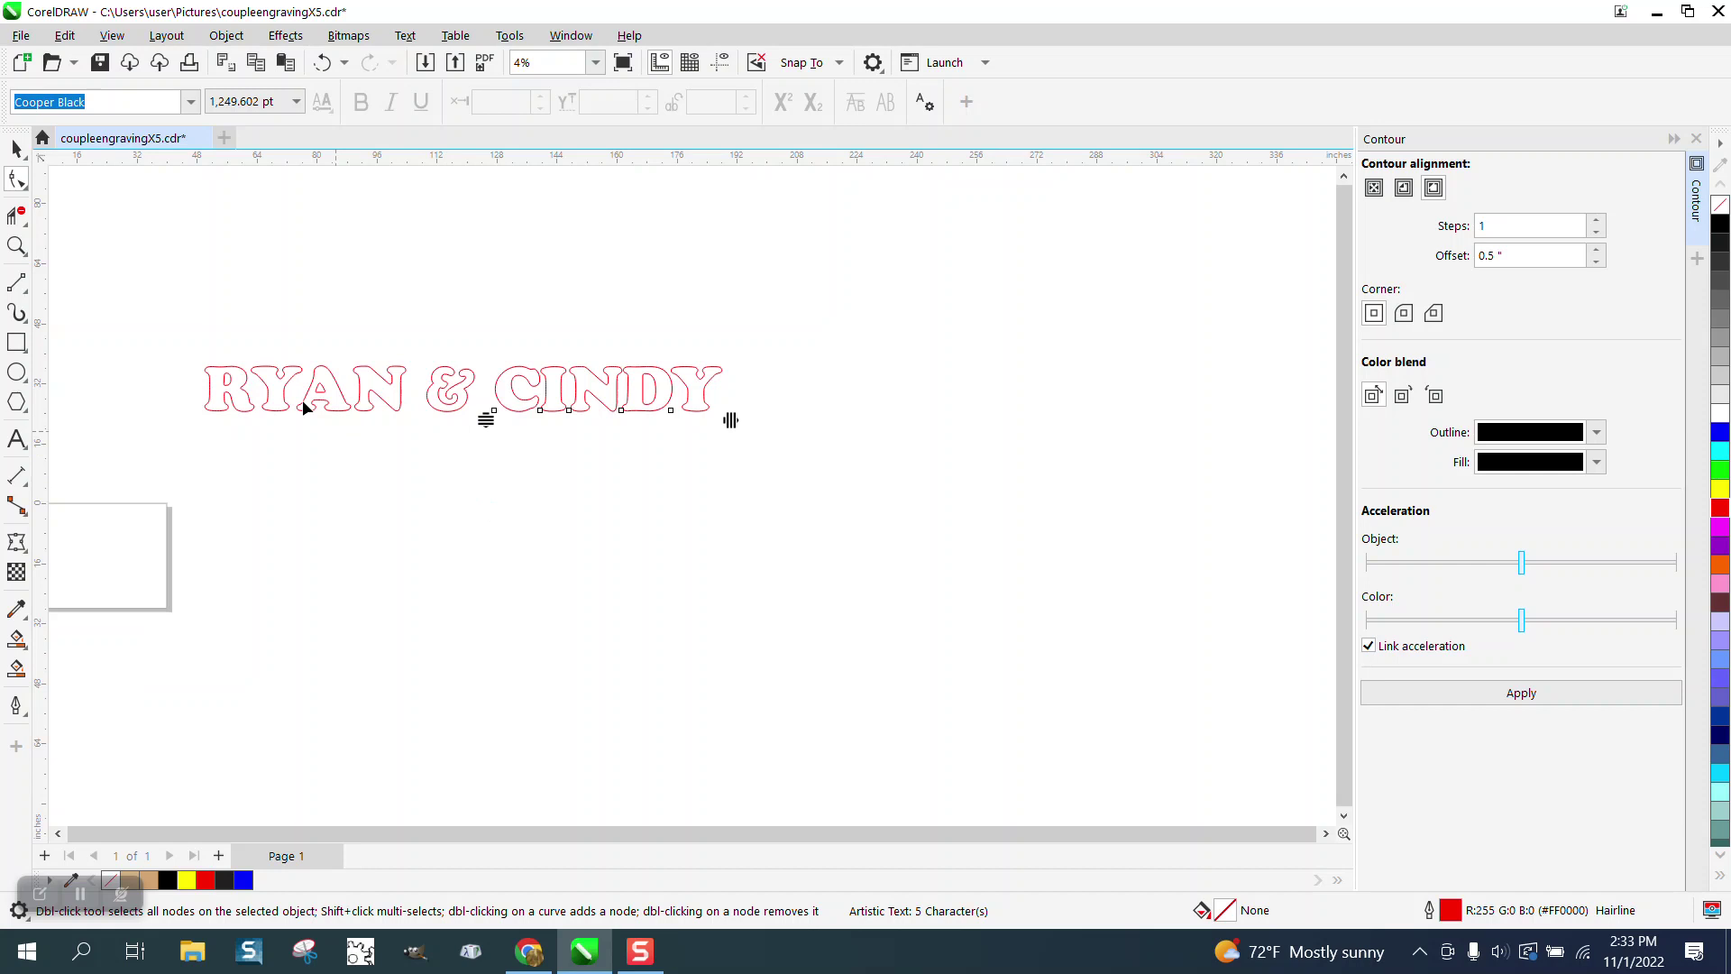
{"action": "left_click", "coordinate": [25, 152]}
- Convert RYAN, the ampersand and CINDY to curves
{"action": "left_click", "coordinate": [181, 229]}
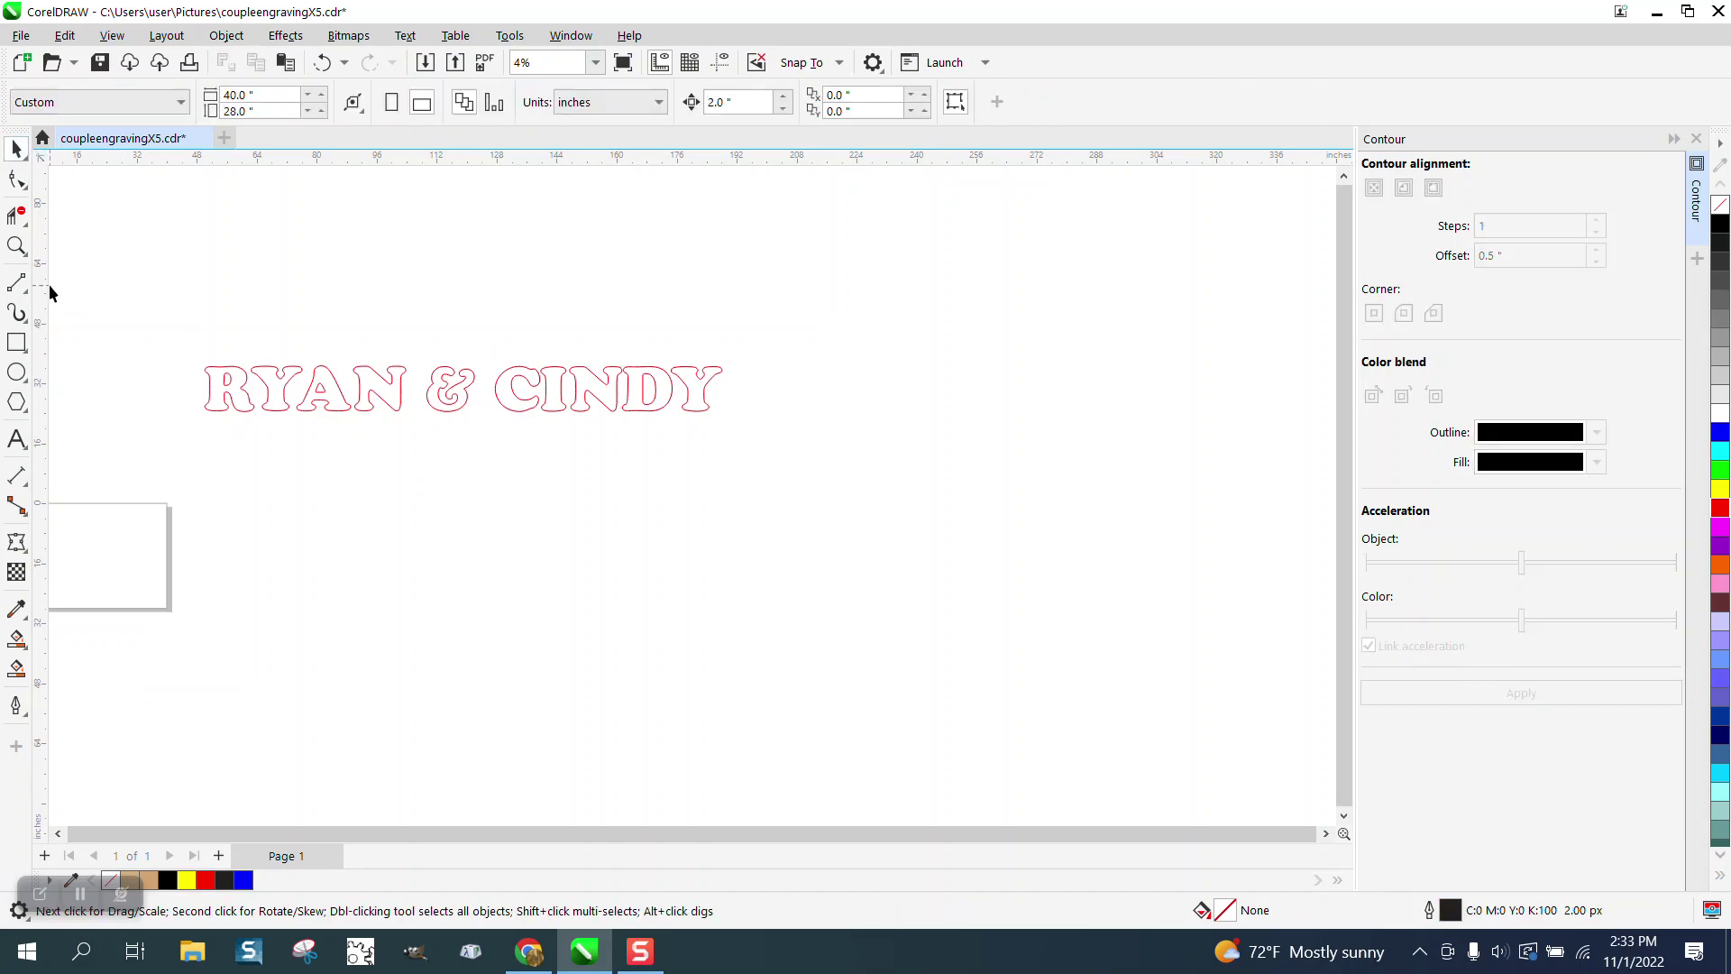
{"action": "left_click_drag", "start_coordinate": [734, 498], "coordinate": [734, 498]}
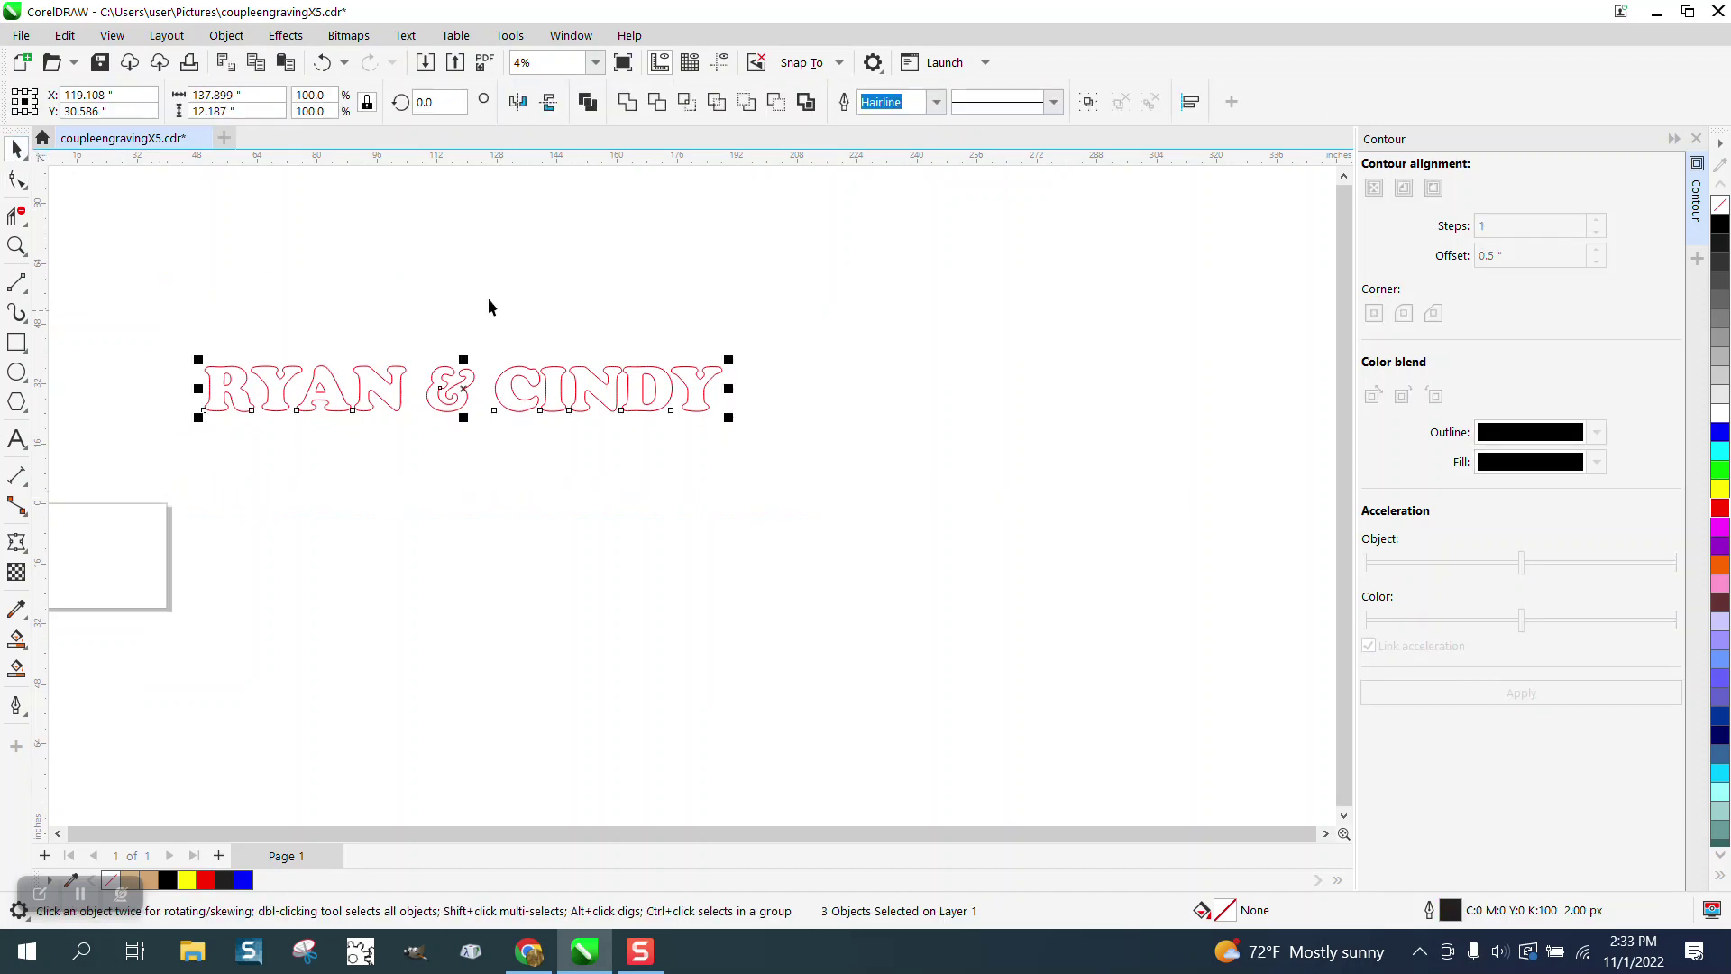
{"action": "left_click", "coordinate": [226, 35]}
{"action": "left_click", "coordinate": [271, 574]}
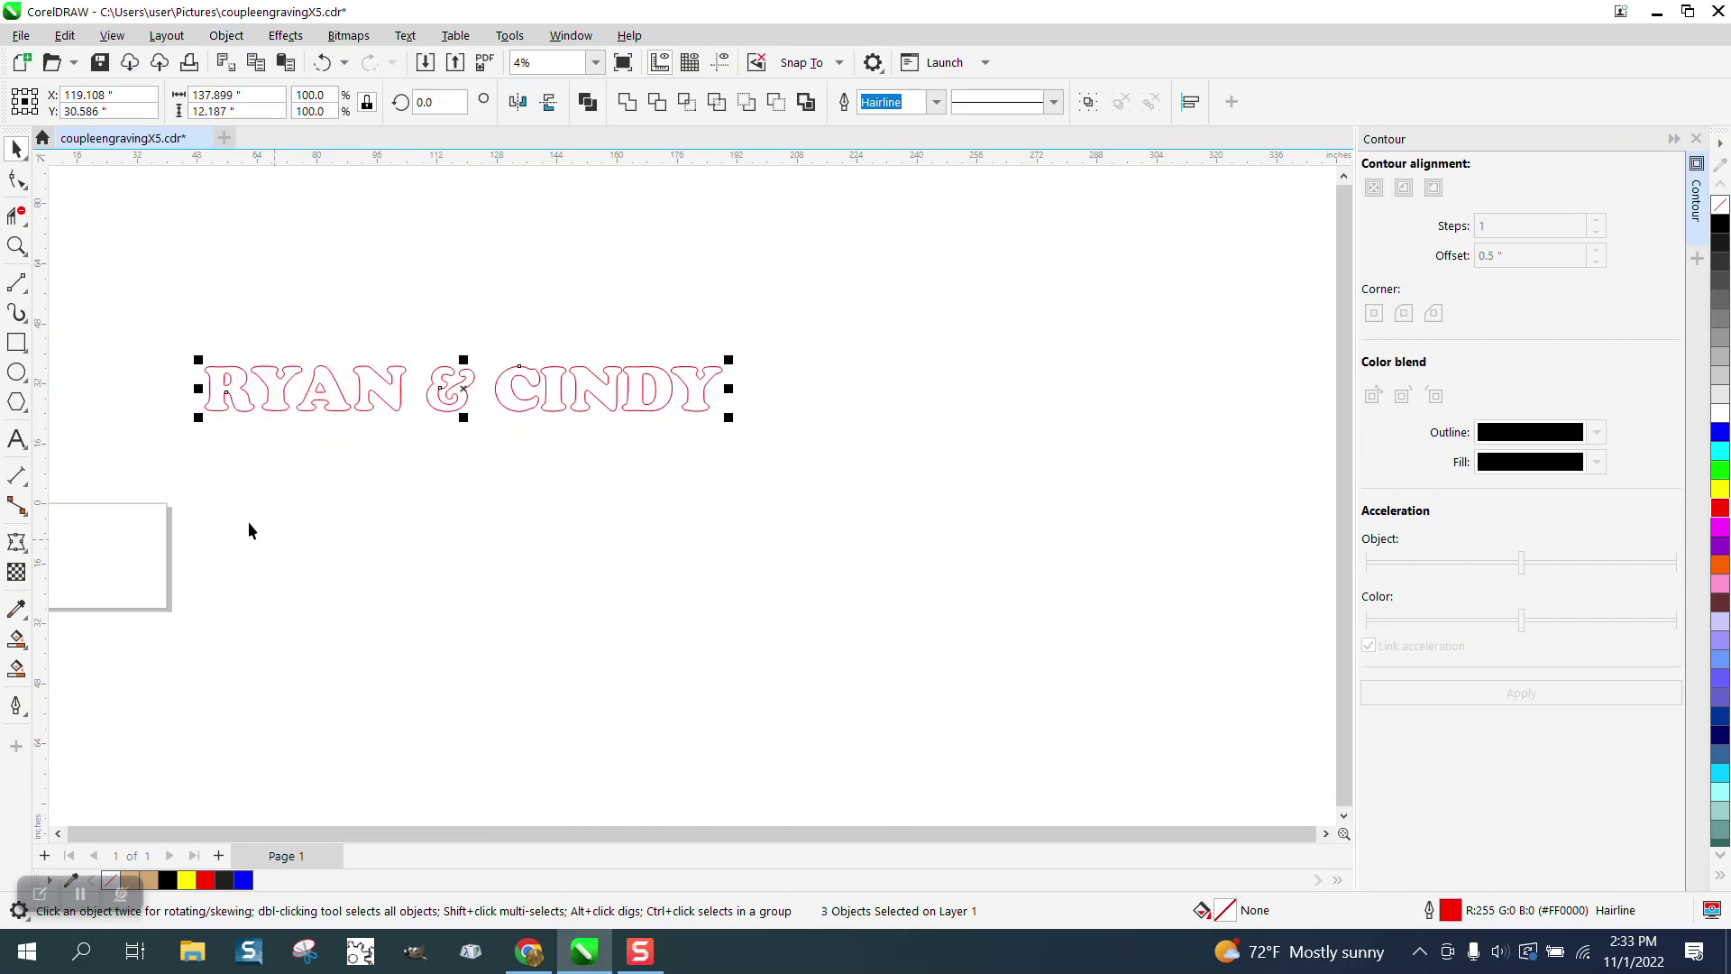
- Draw a base bar about 145.96" by 6.25" beneath the lettering, undoing the 0.5" height change
{"action": "left_click", "coordinate": [18, 342]}
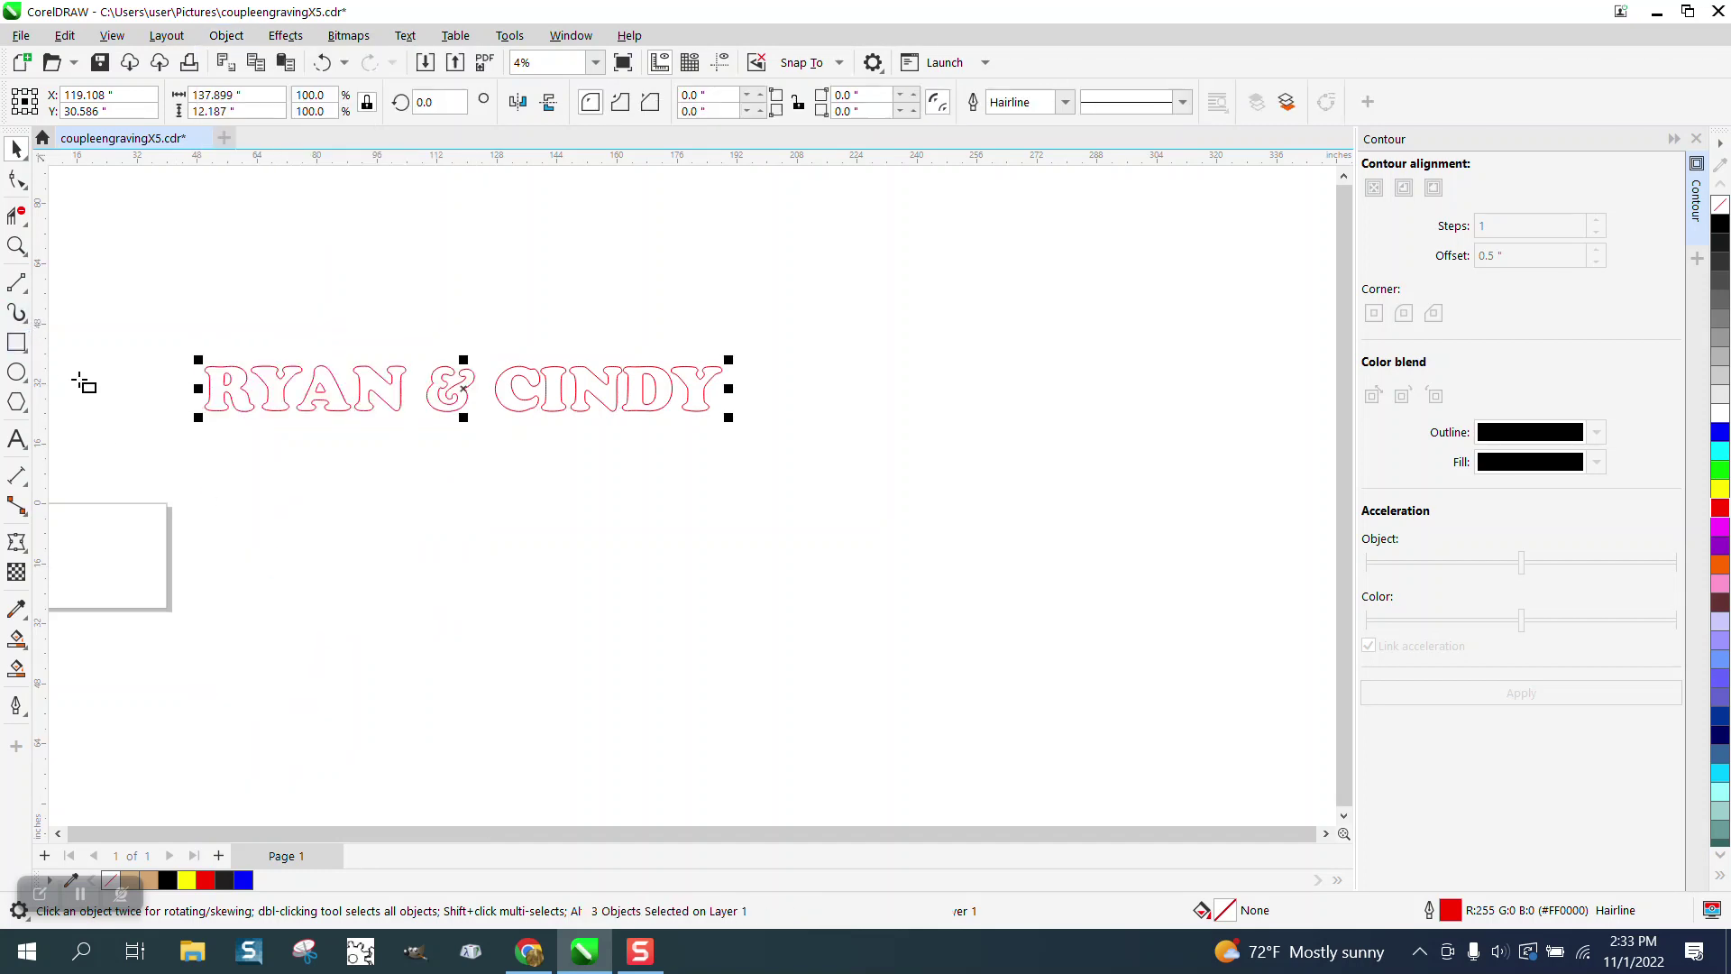
{"action": "left_click_drag", "start_coordinate": [184, 403], "coordinate": [732, 427]}
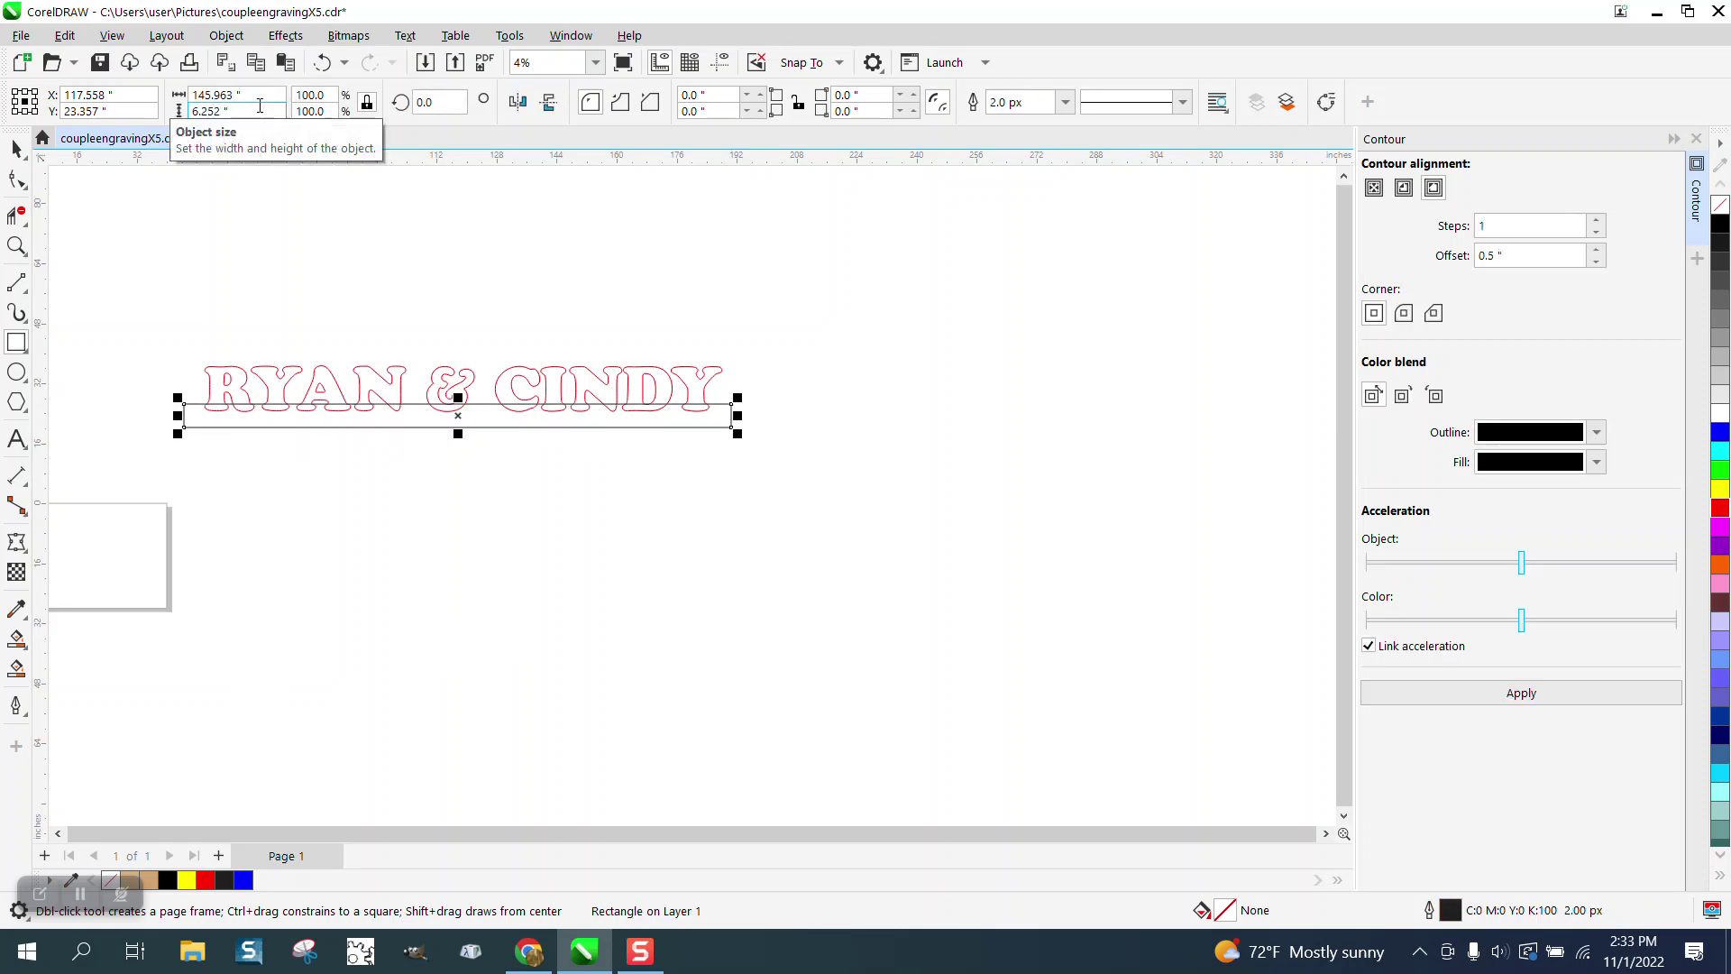
{"action": "left_click_drag", "start_coordinate": [260, 109], "coordinate": [171, 113]}
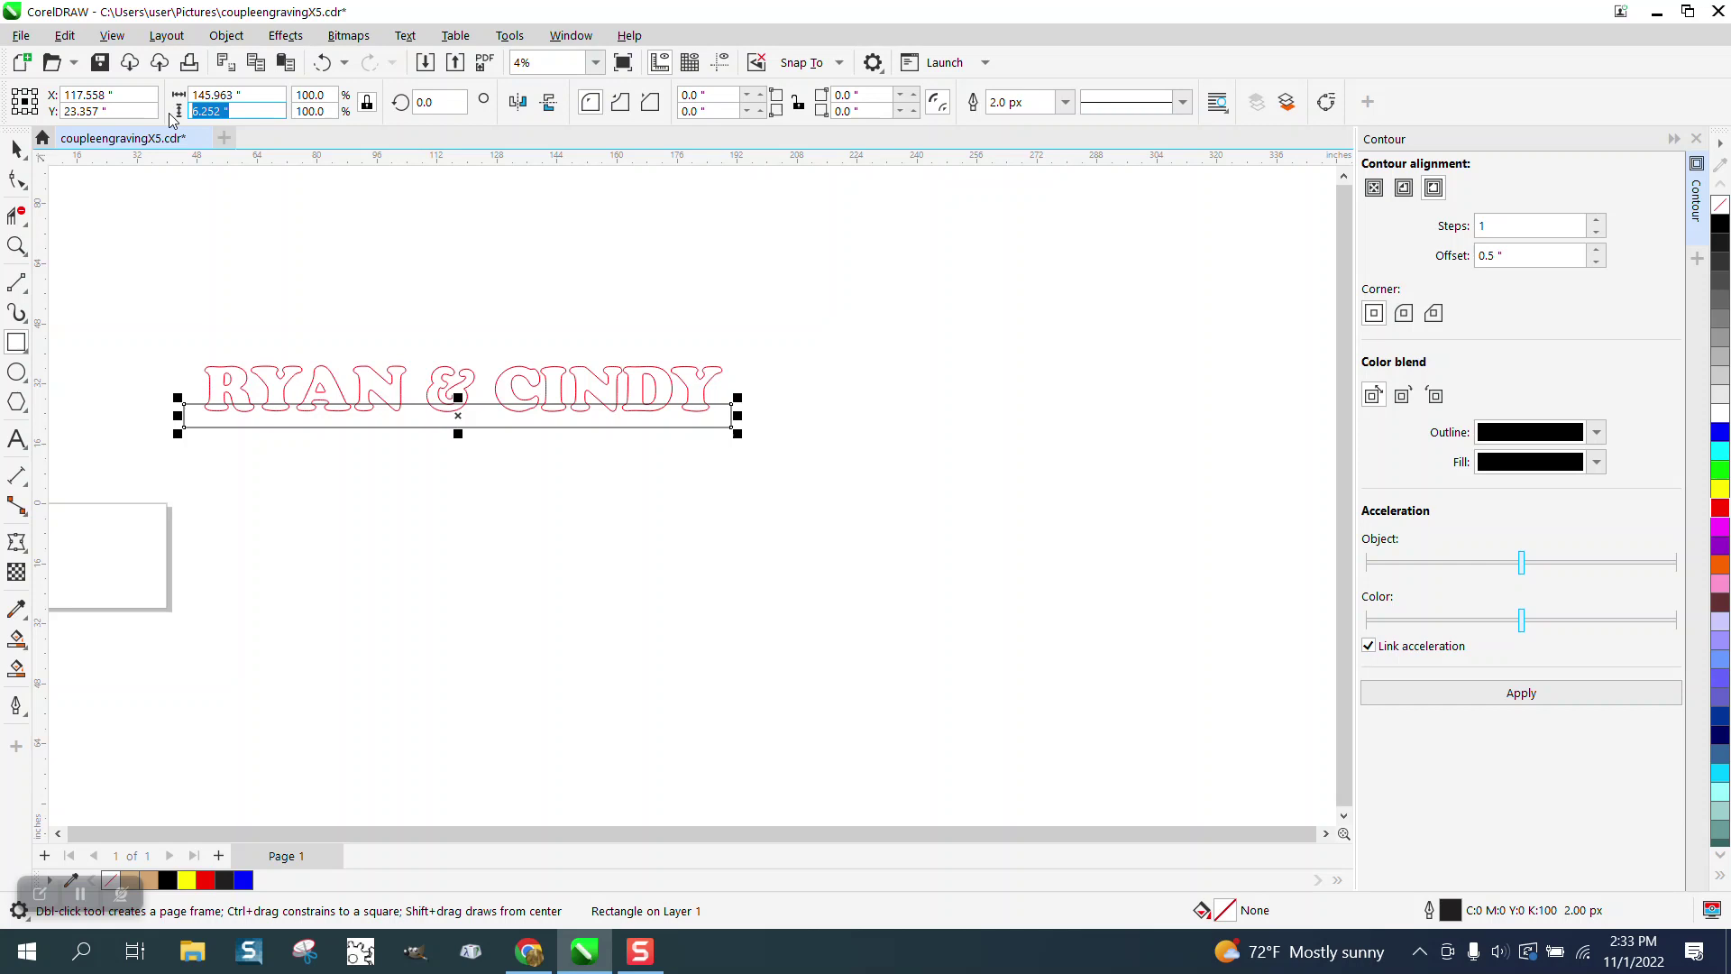
{"action": "type", "text": "0.5"}
{"action": "key", "text": "Return"}
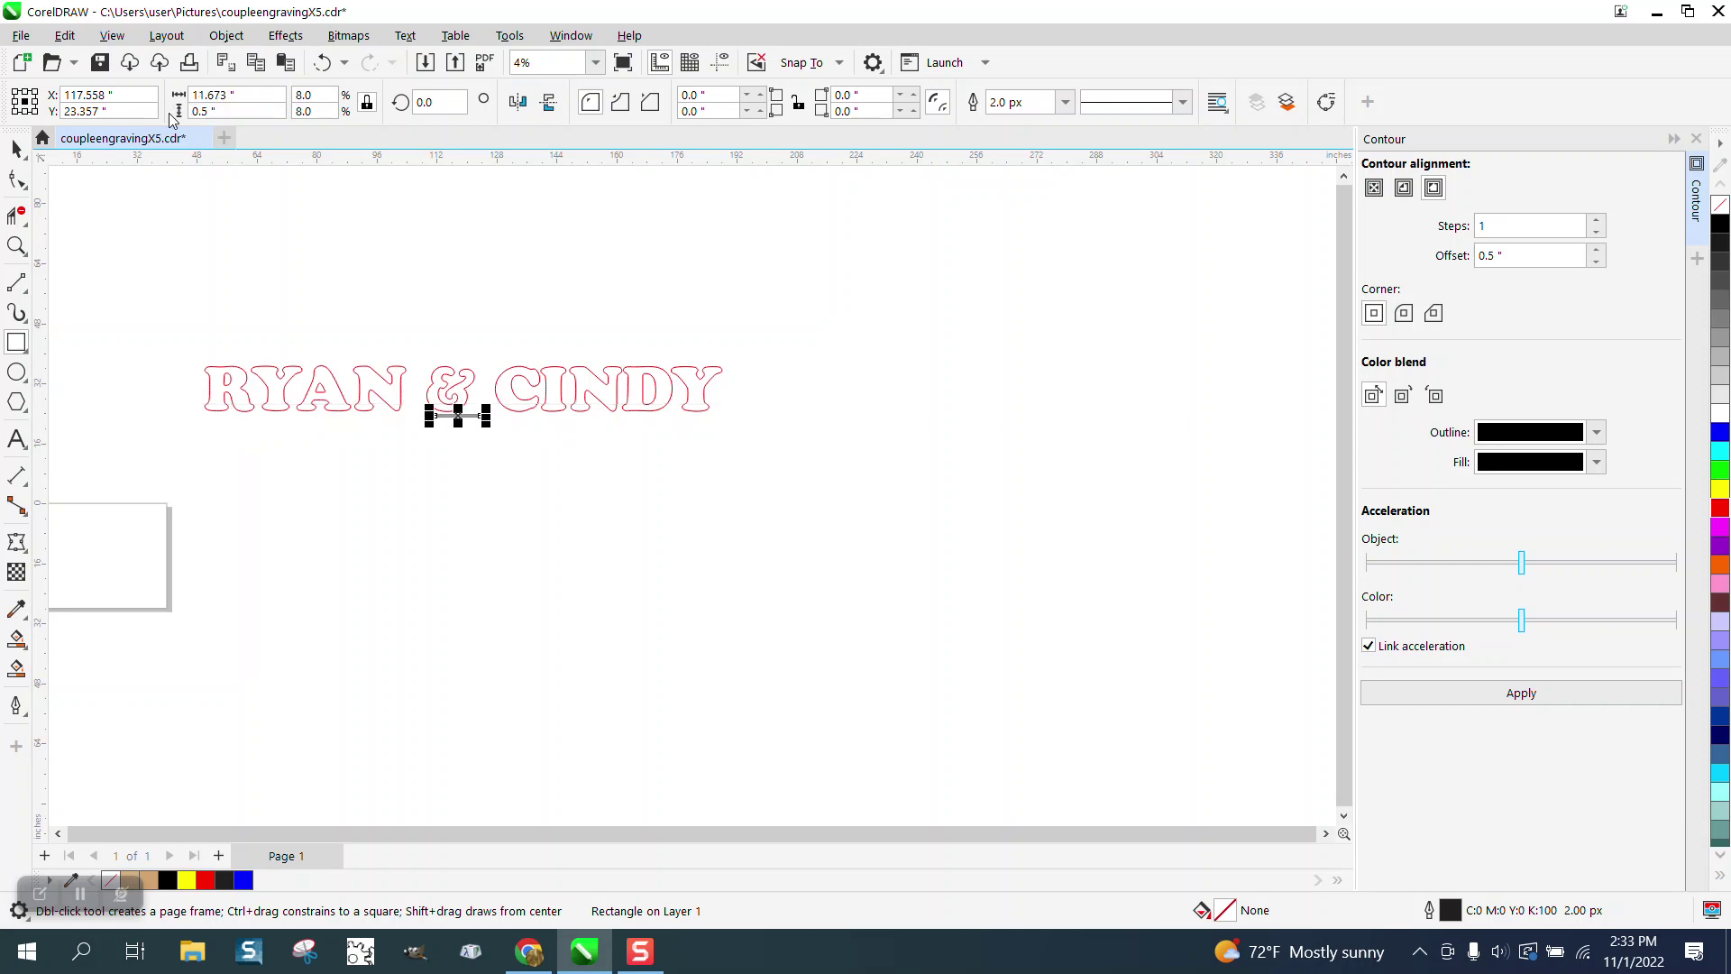
{"action": "left_click", "coordinate": [322, 62]}
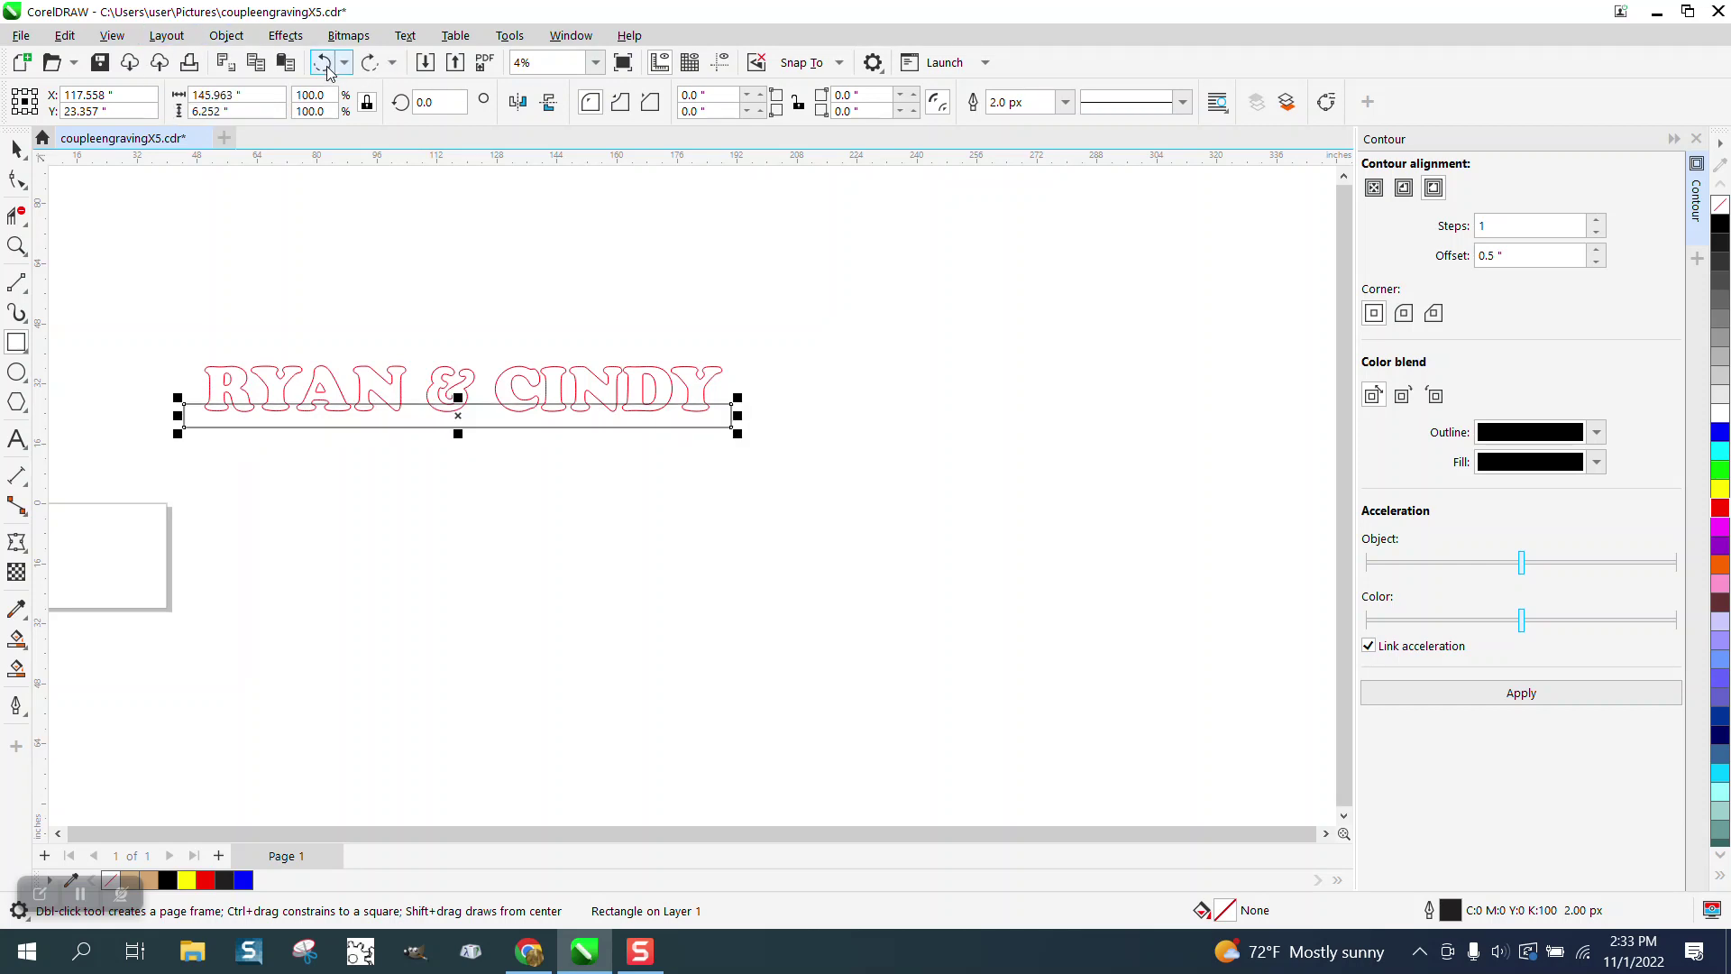
{"action": "left_click", "coordinate": [16, 149]}
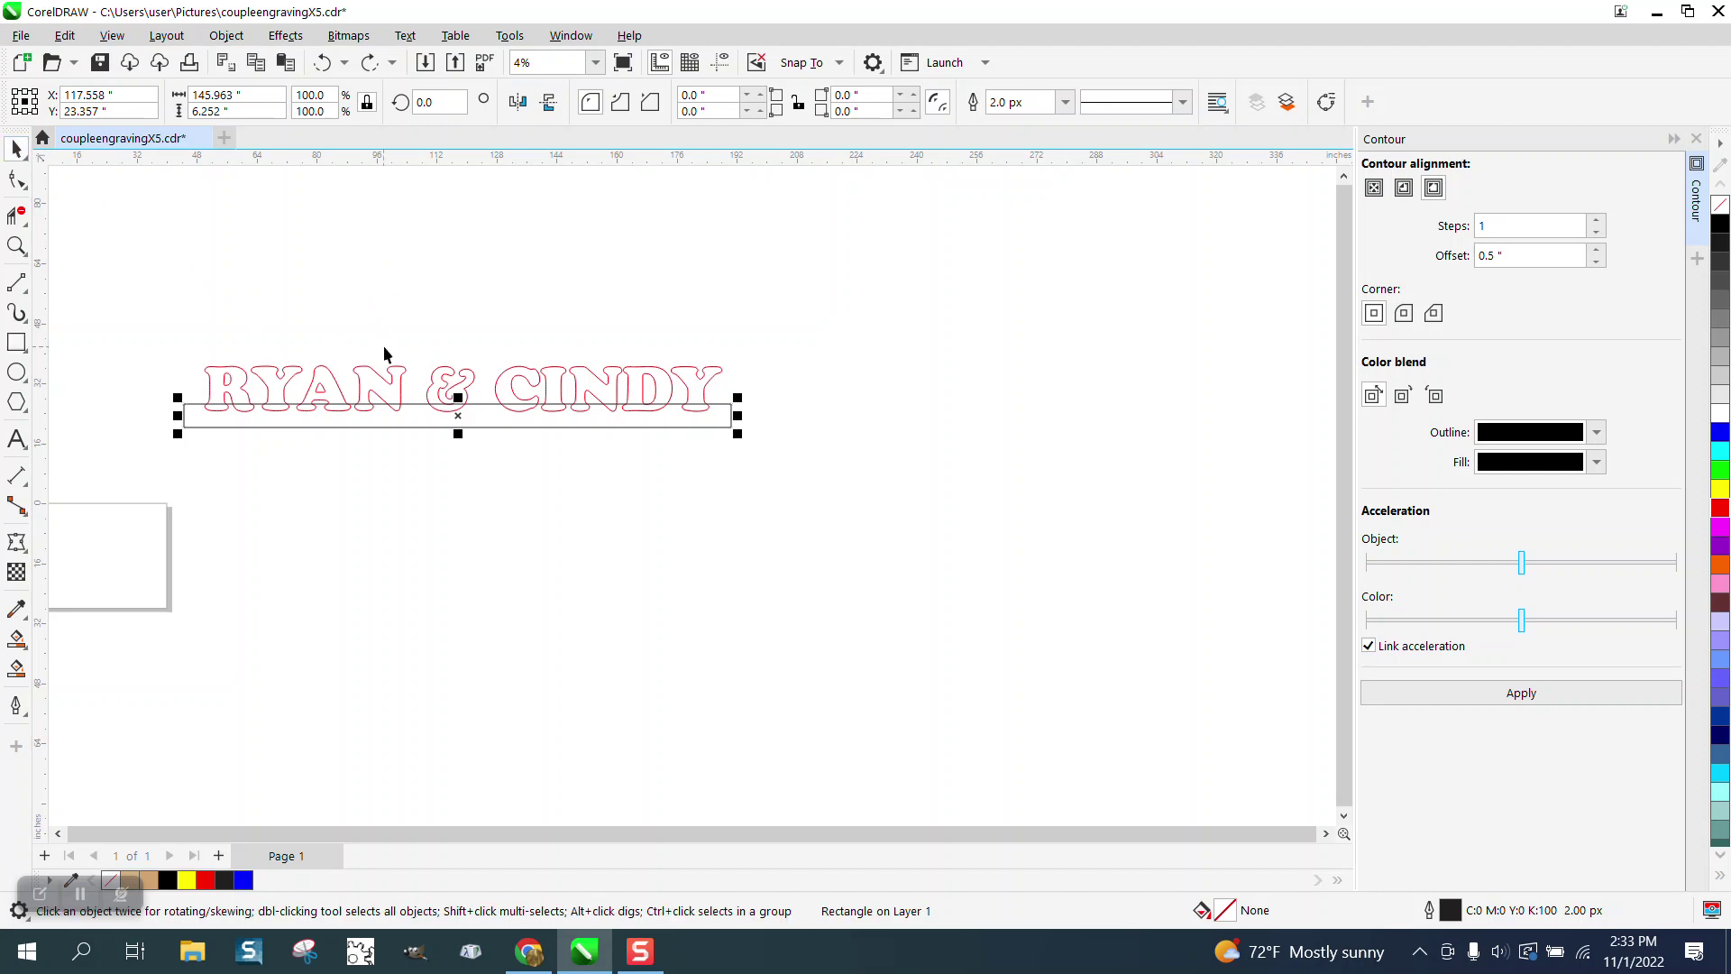
- Select the lettering with its bar and scale them to 24" wide
{"action": "left_click", "coordinate": [401, 375]}
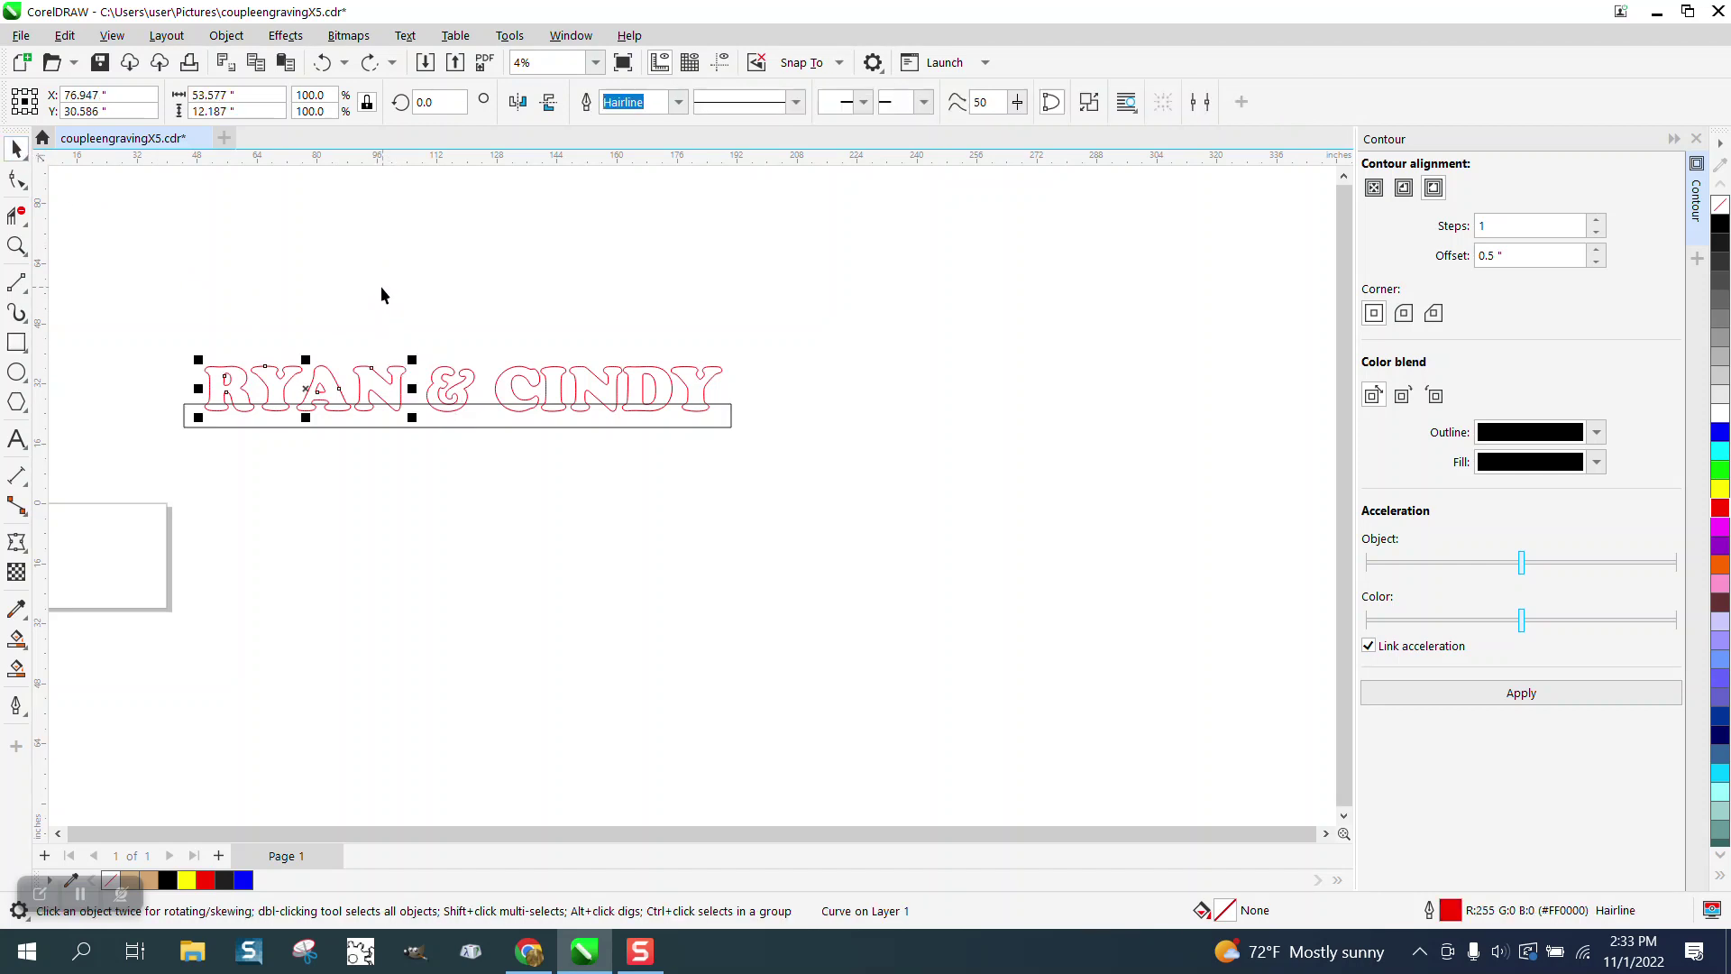
{"action": "left_click_drag", "start_coordinate": [189, 313], "coordinate": [737, 431]}
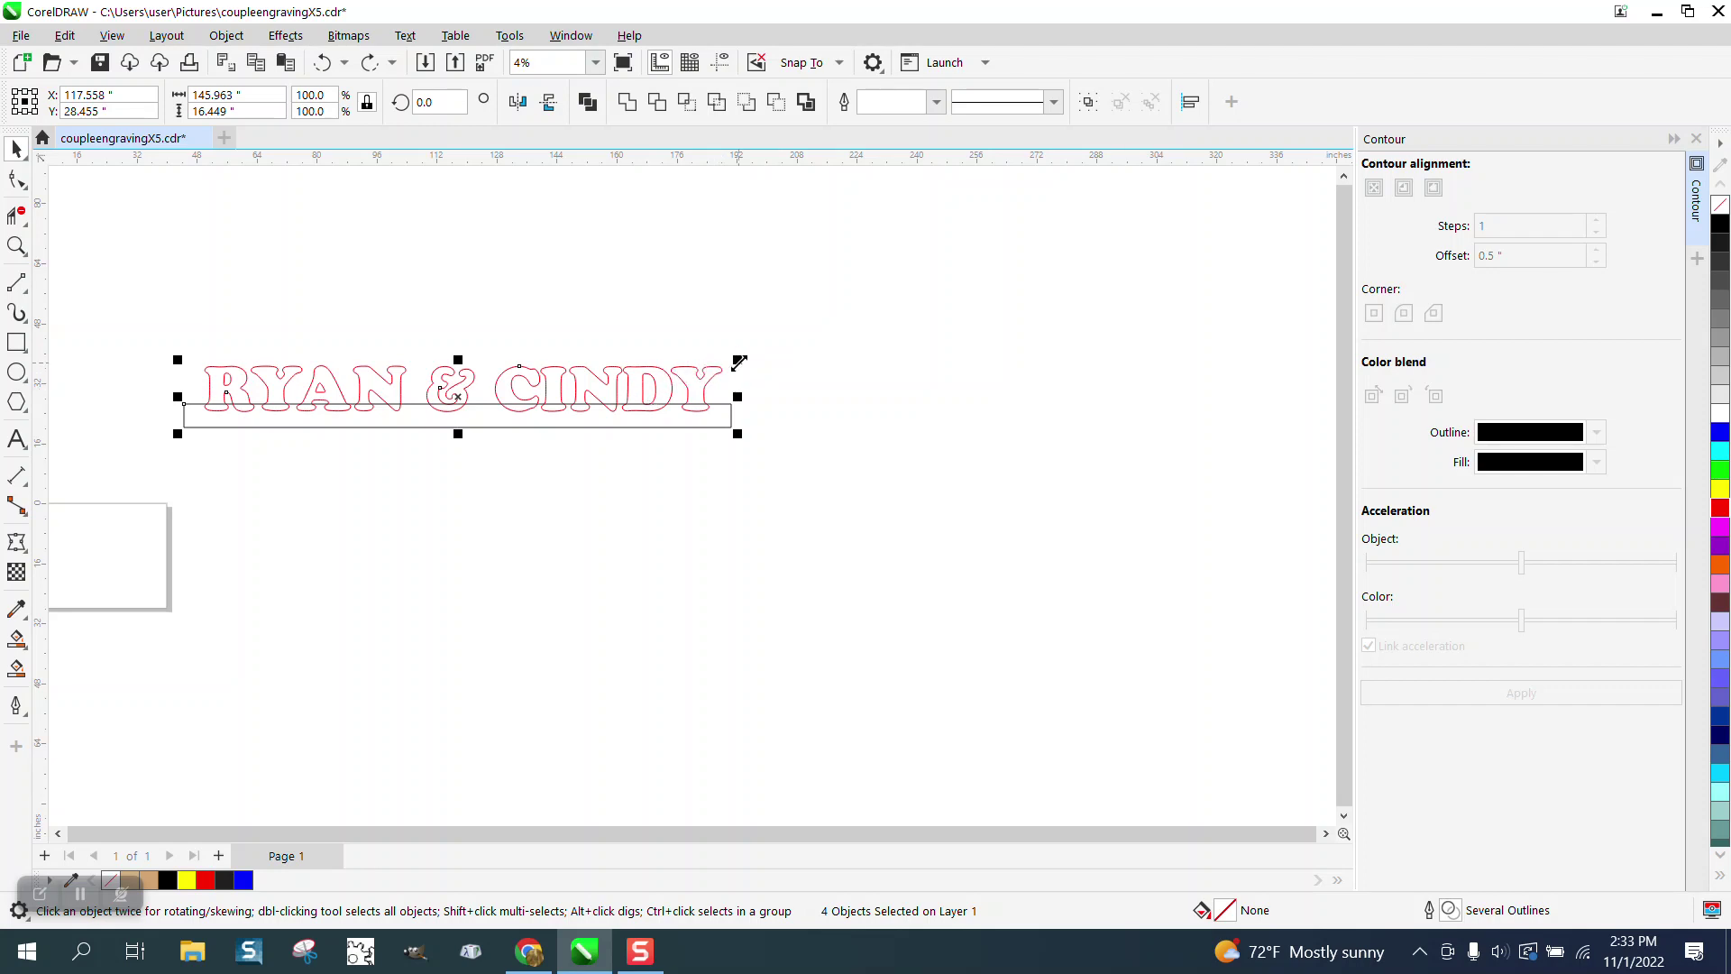
{"action": "left_click_drag", "start_coordinate": [739, 362], "coordinate": [581, 376]}
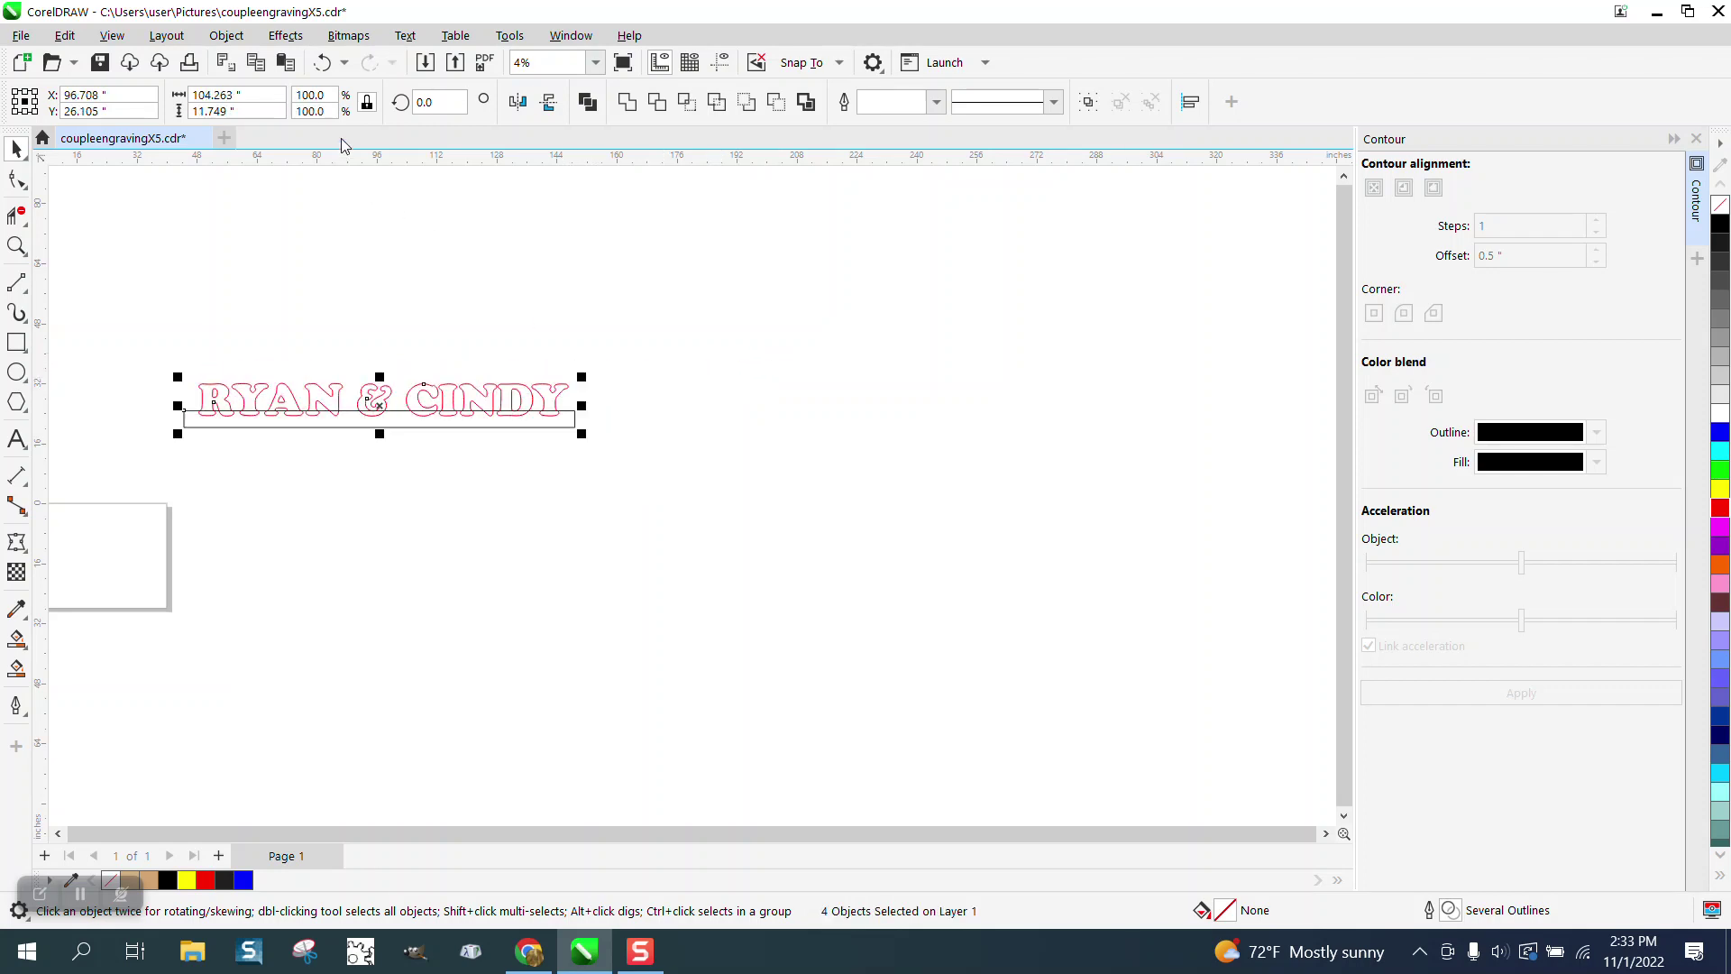
{"action": "left_click_drag", "start_coordinate": [242, 94], "coordinate": [170, 95]}
{"action": "type", "text": "24"}
{"action": "key", "text": "Return"}
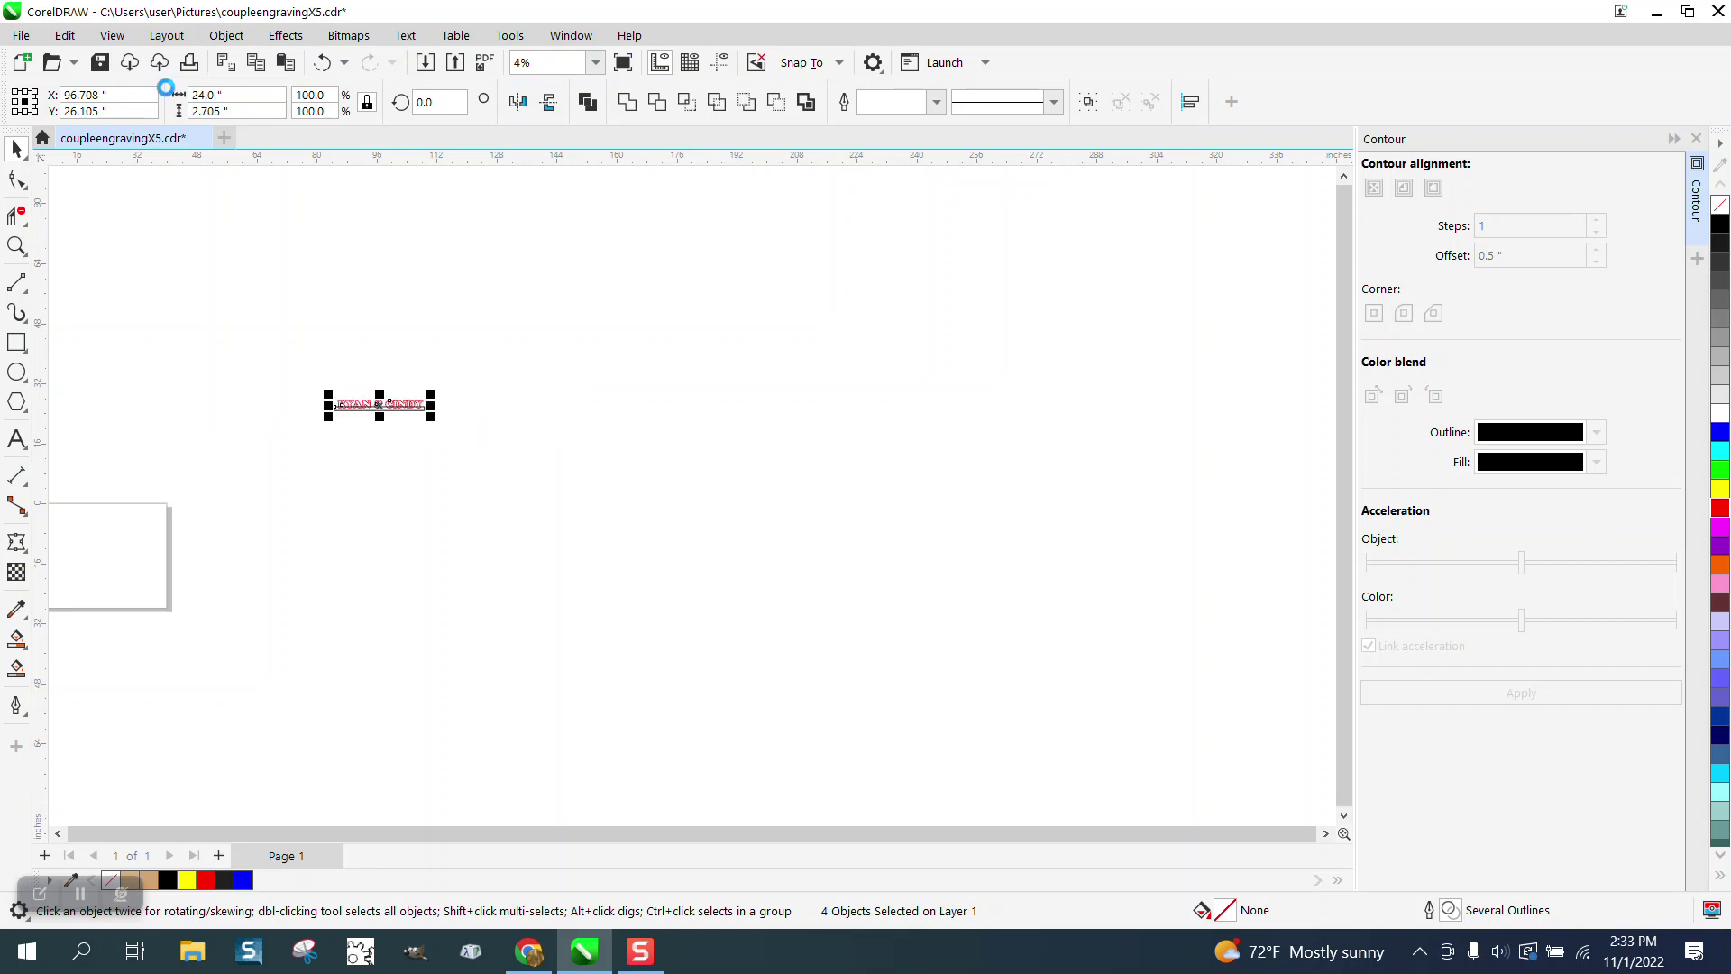
- Zoom in on the shrunken lettering and select all four lettering and bar objects
{"action": "left_click", "coordinate": [10, 249]}
{"action": "left_click_drag", "start_coordinate": [279, 340], "coordinate": [541, 453]}
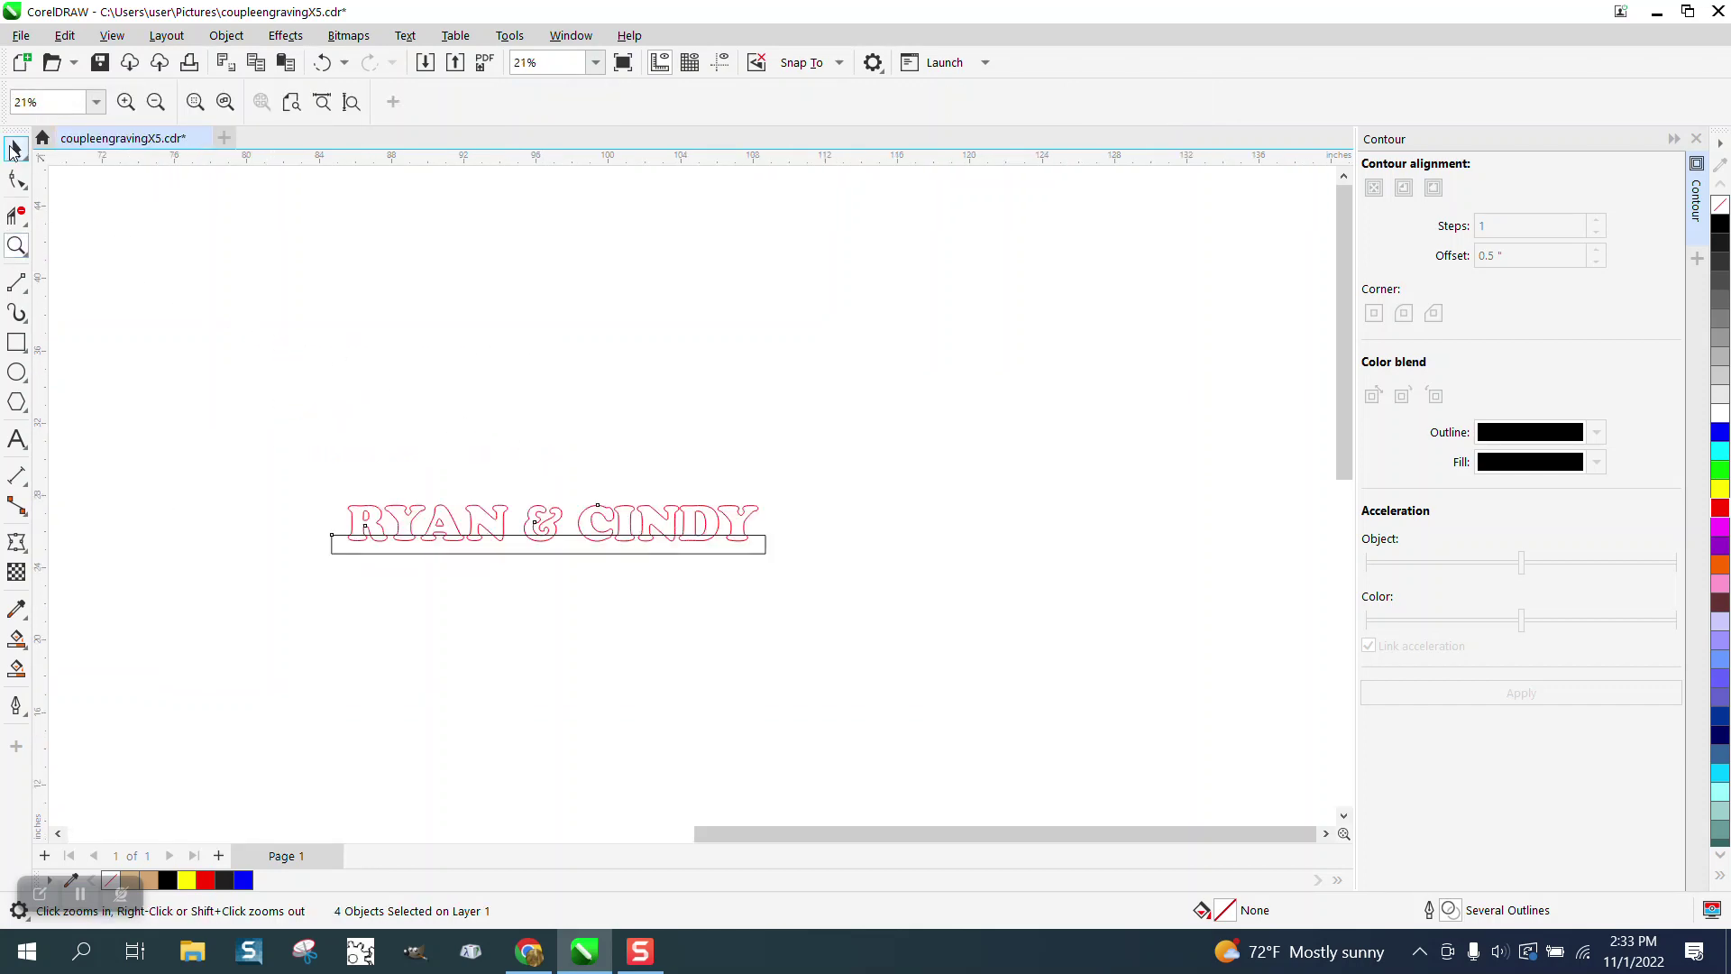
{"action": "left_click", "coordinate": [17, 151]}
{"action": "left_click", "coordinate": [635, 240]}
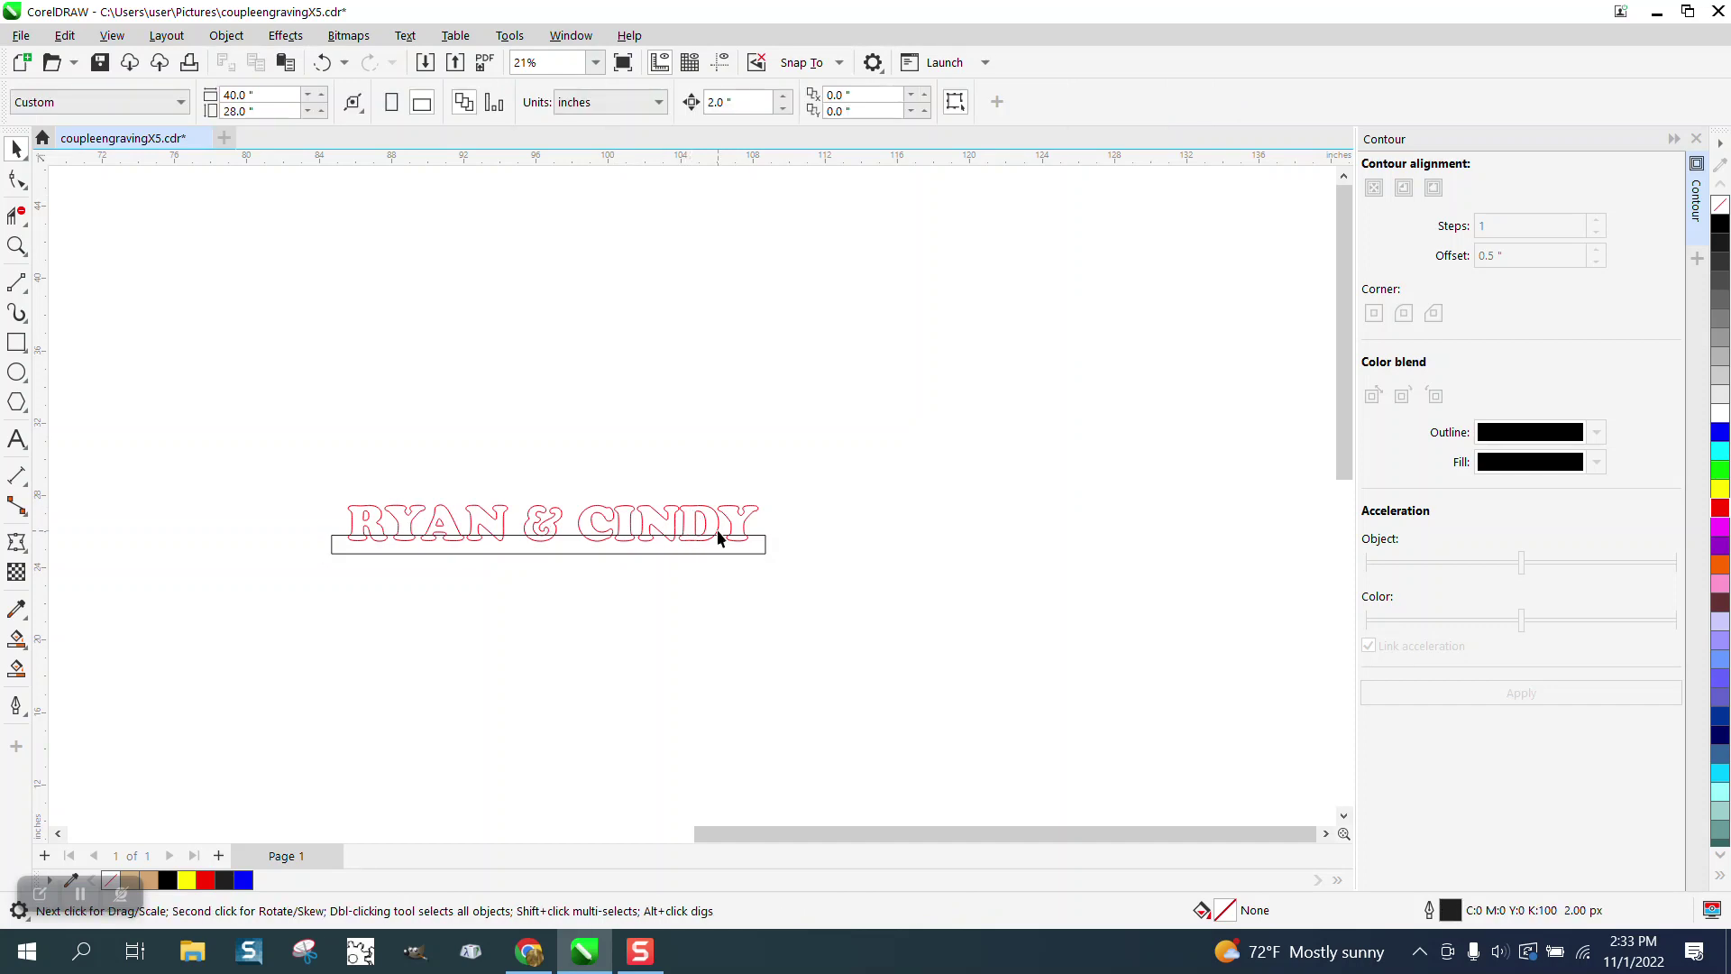
{"action": "left_click_drag", "start_coordinate": [646, 655], "coordinate": [858, 629]}
- Find the lettering again and move the rectangle bar to the page's lower left
{"action": "scroll", "coordinate": [859, 618], "scroll_direction": "down", "scroll_amount": 5}
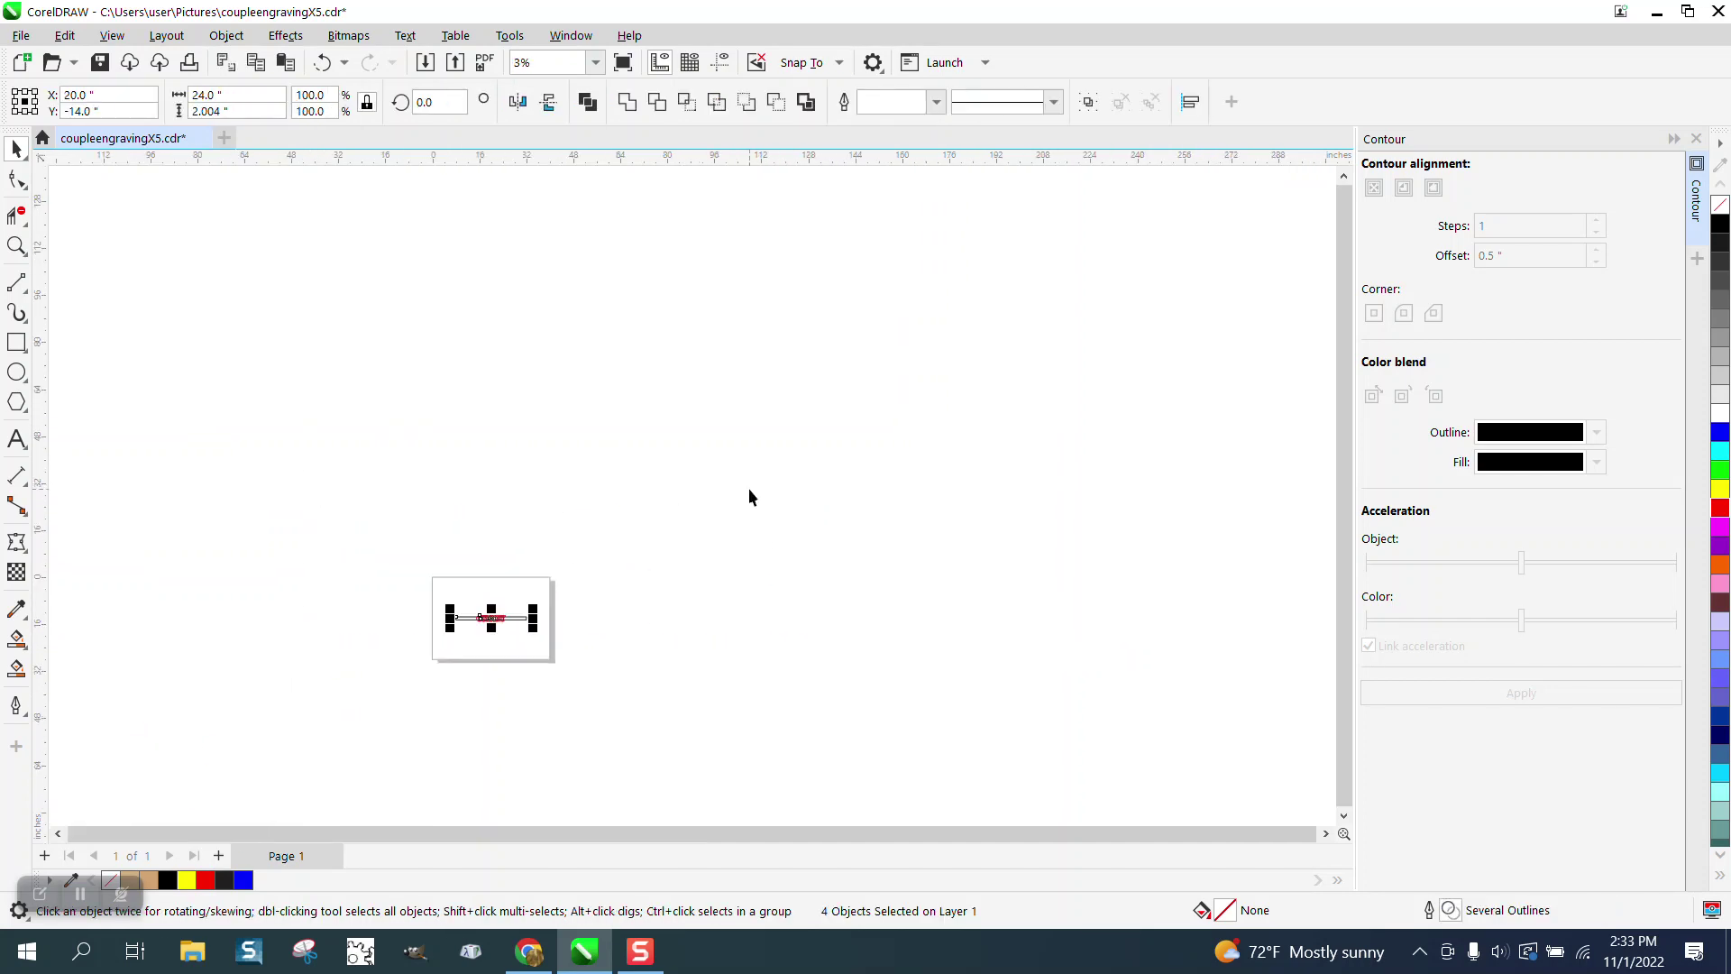
{"action": "left_click", "coordinate": [16, 245]}
{"action": "left_click_drag", "start_coordinate": [436, 597], "coordinate": [637, 655]}
{"action": "left_click", "coordinate": [322, 62]}
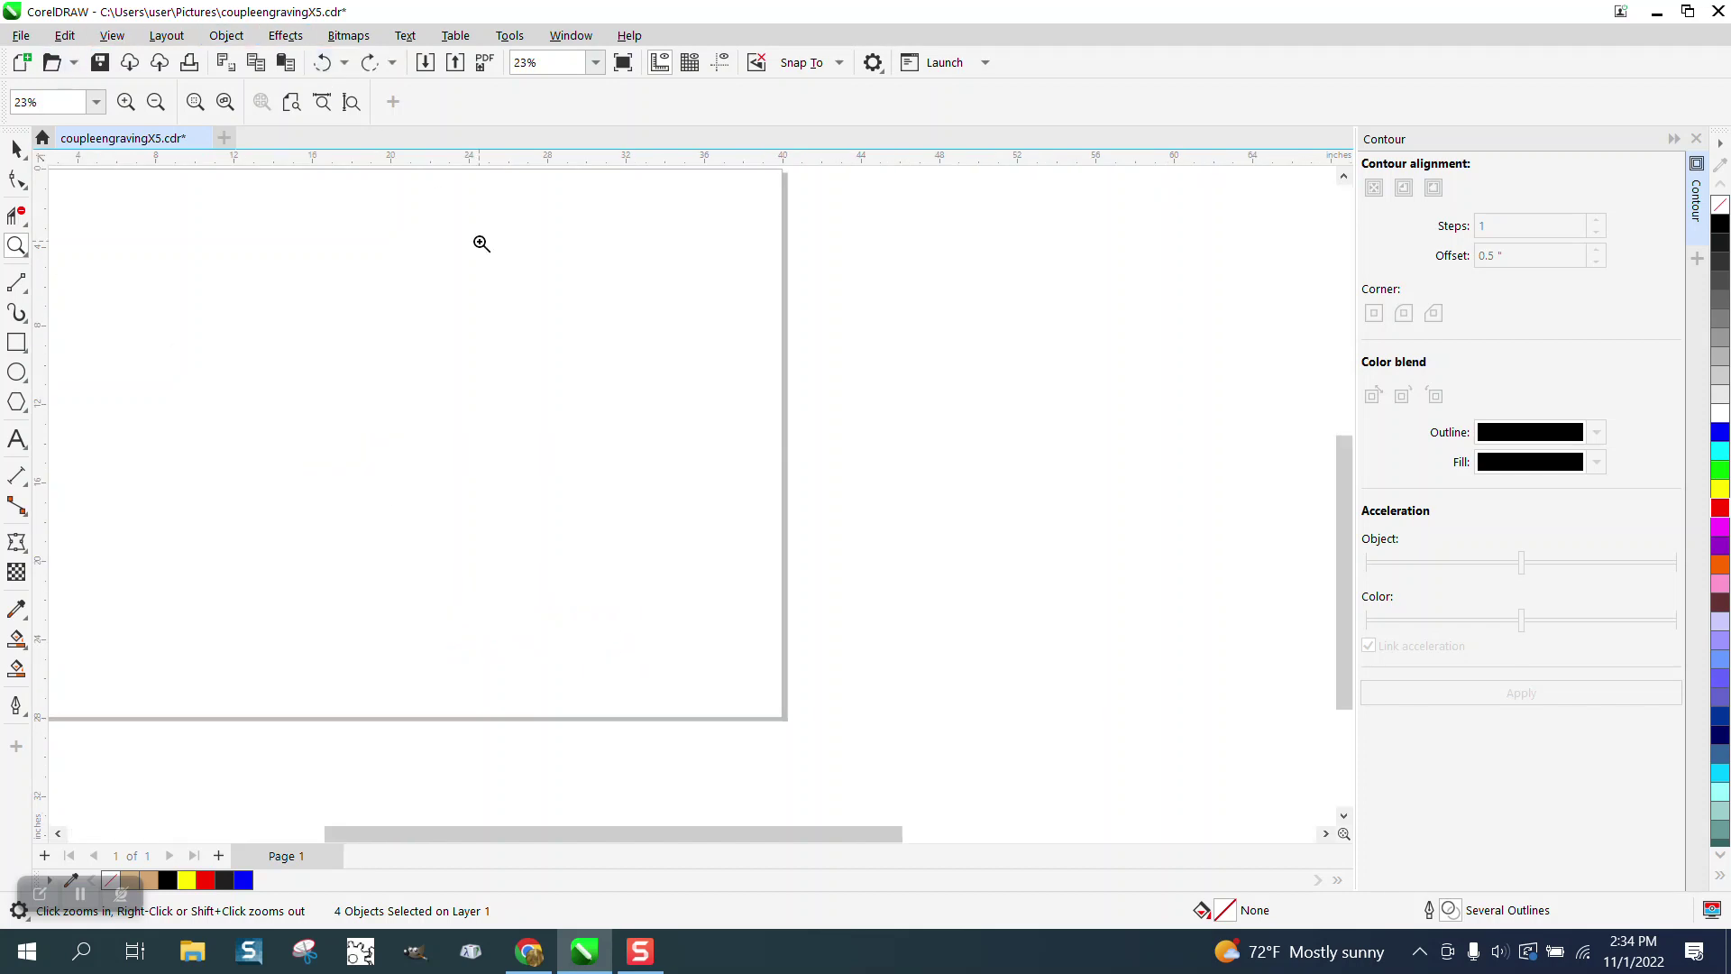
{"action": "right_click", "coordinate": [521, 452]}
{"action": "right_click", "coordinate": [595, 487]}
{"action": "left_click", "coordinate": [796, 375]}
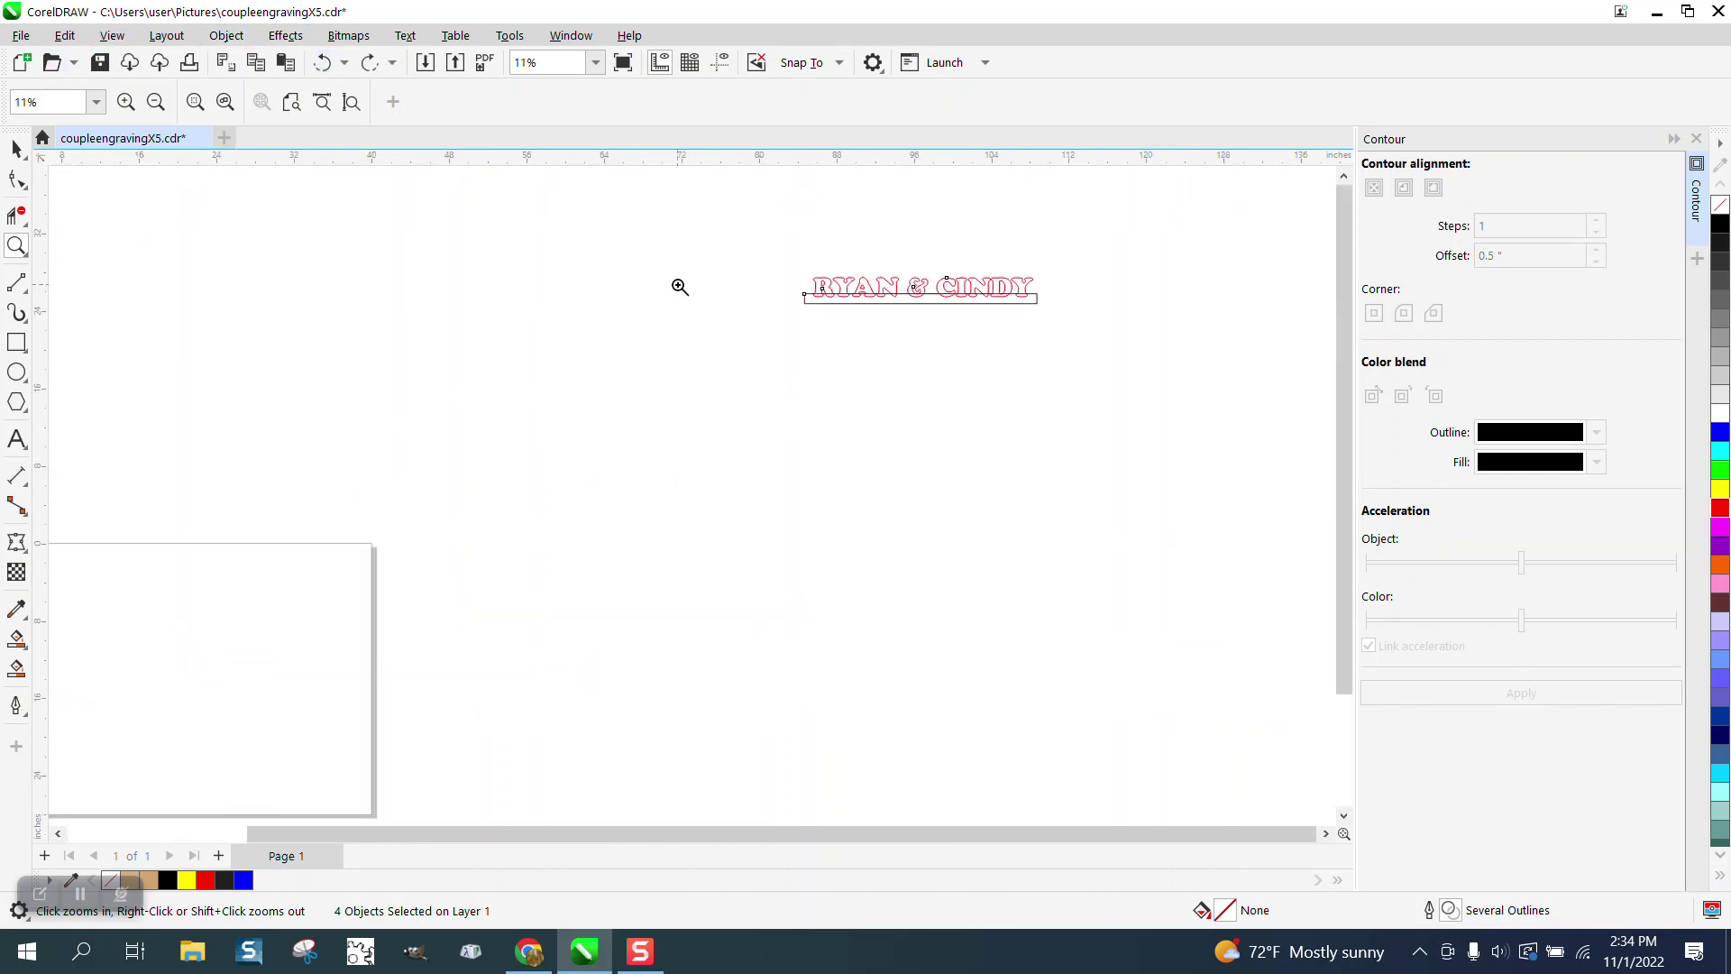
{"action": "left_click", "coordinate": [16, 149]}
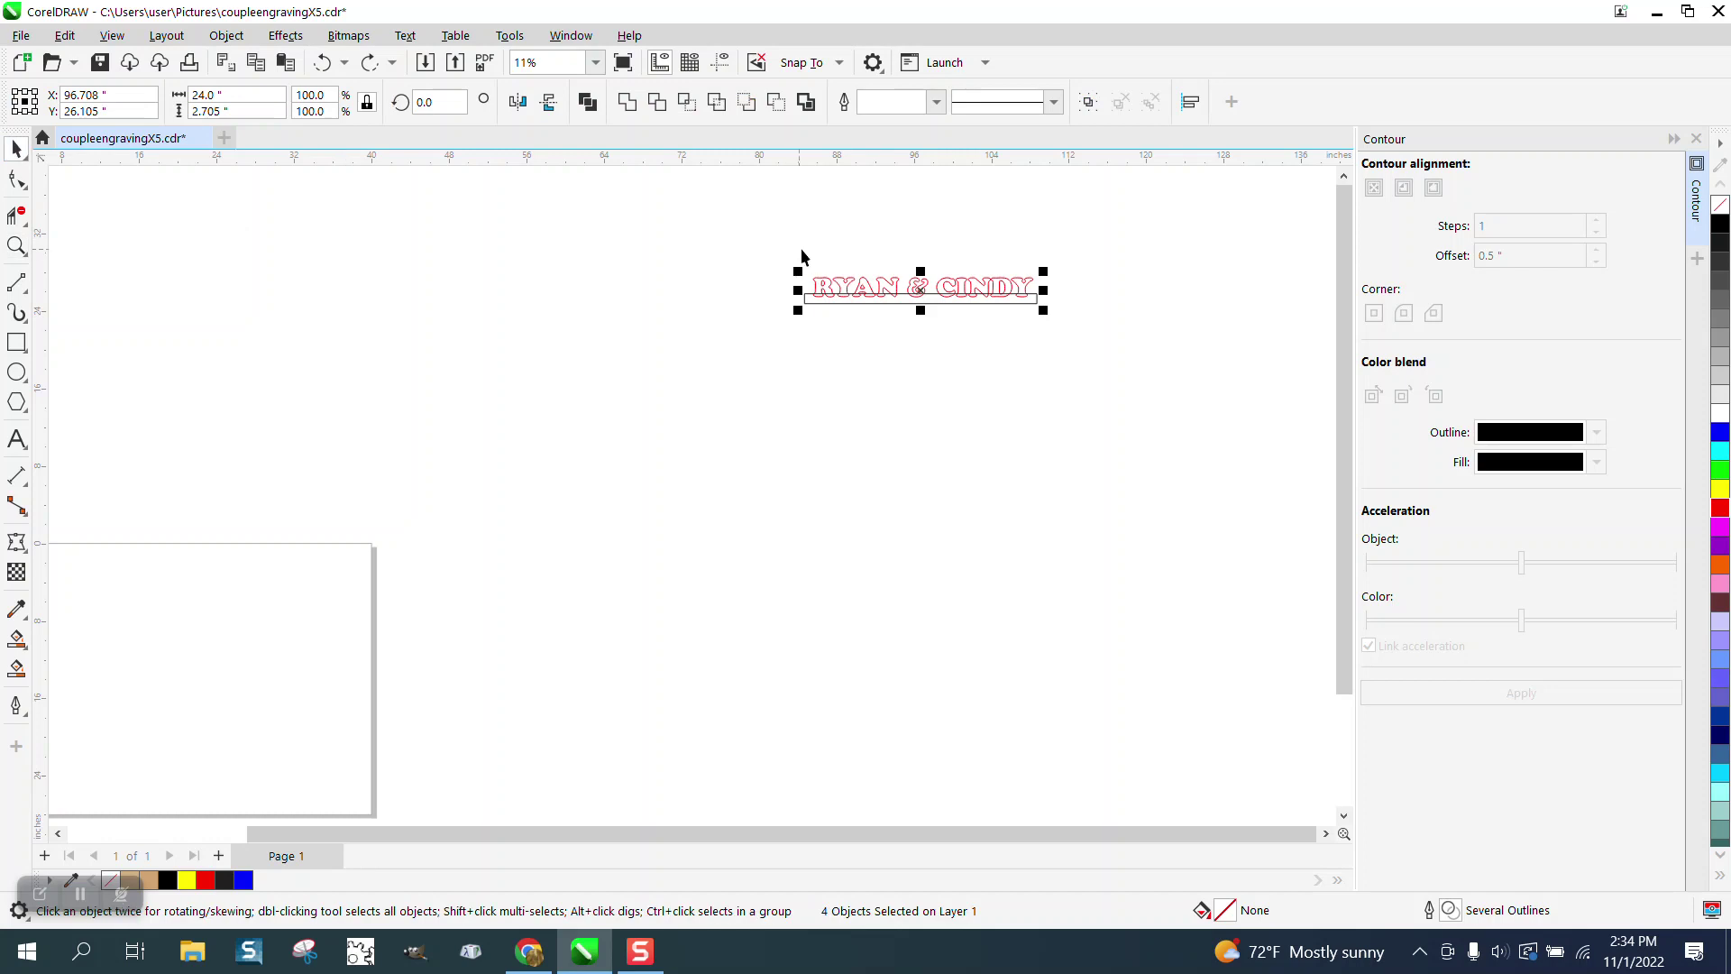
{"action": "left_click", "coordinate": [813, 303]}
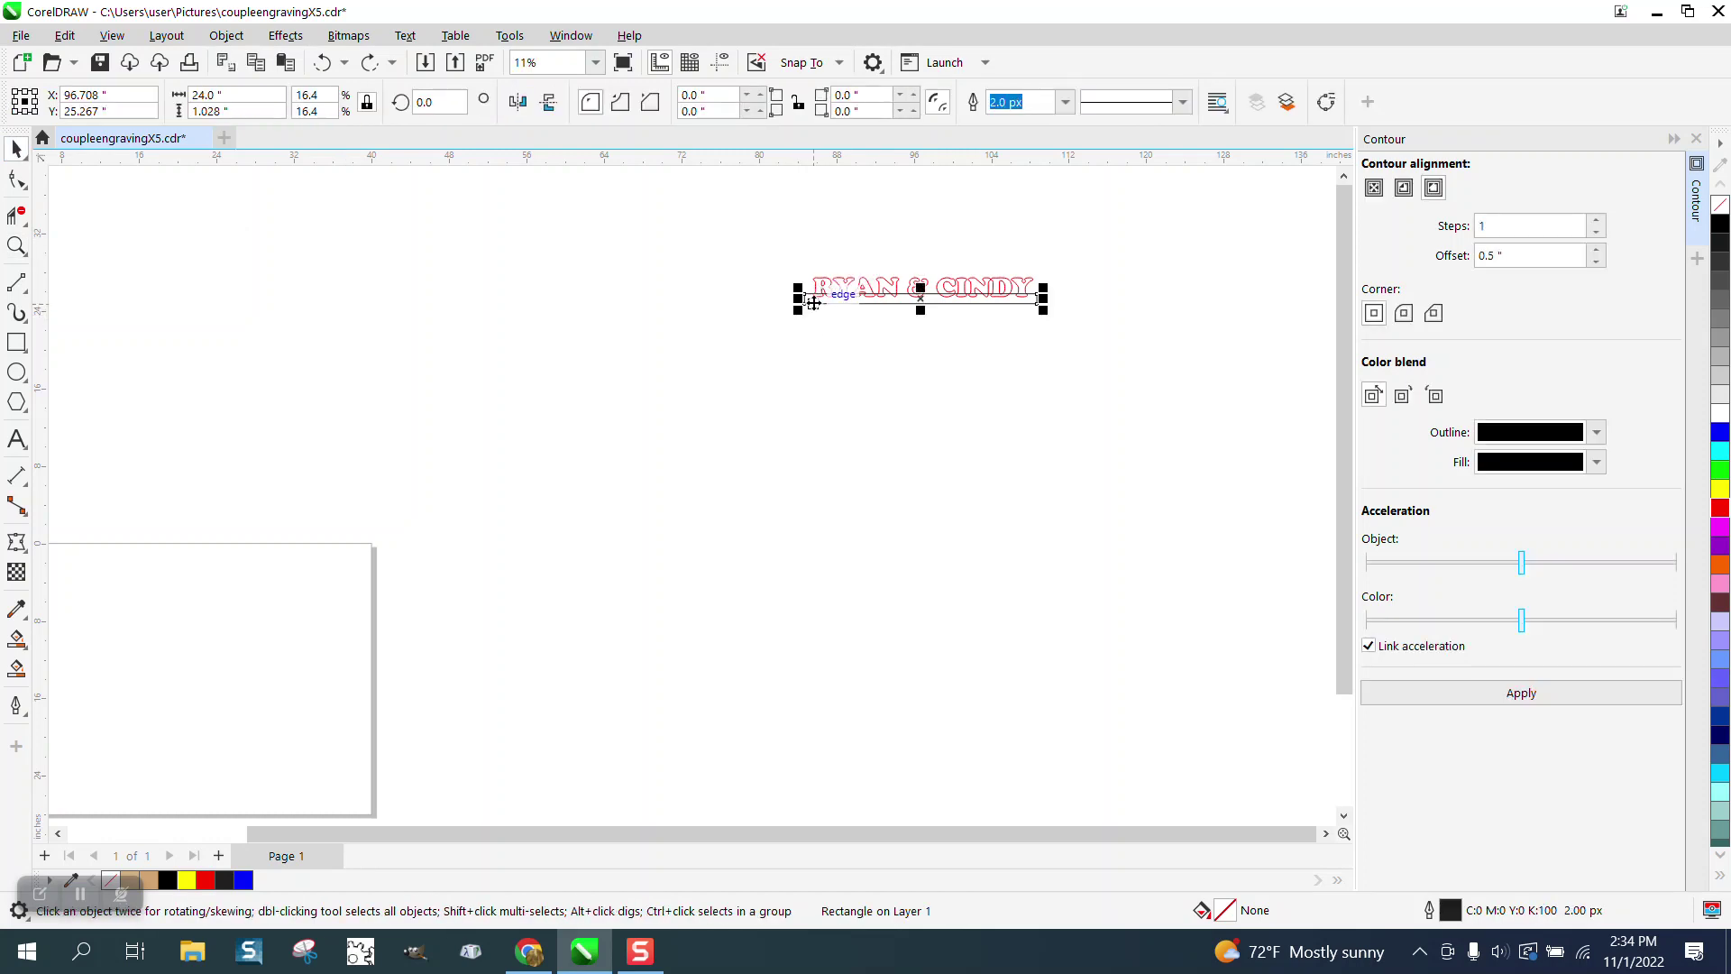
{"action": "key", "text": "ctrl+shift+z"}
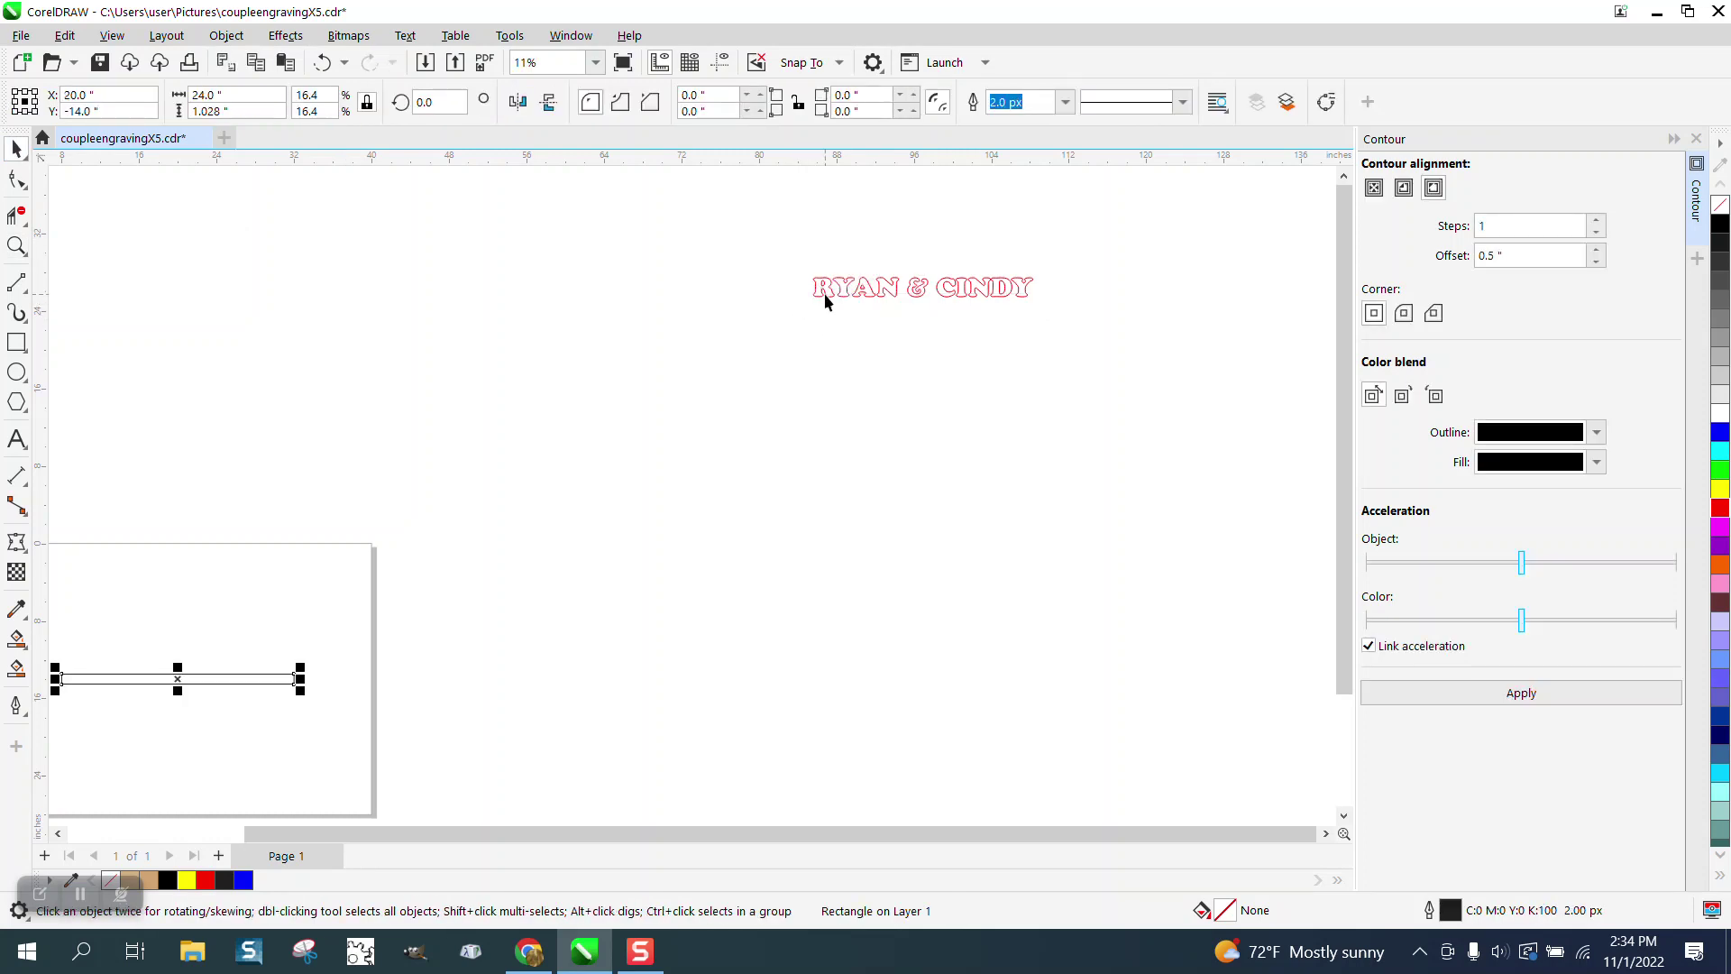
- Group RYAN, the ampersand and CINDY and move the group onto the 24" bar
{"action": "left_click_drag", "start_coordinate": [768, 225], "coordinate": [1071, 330]}
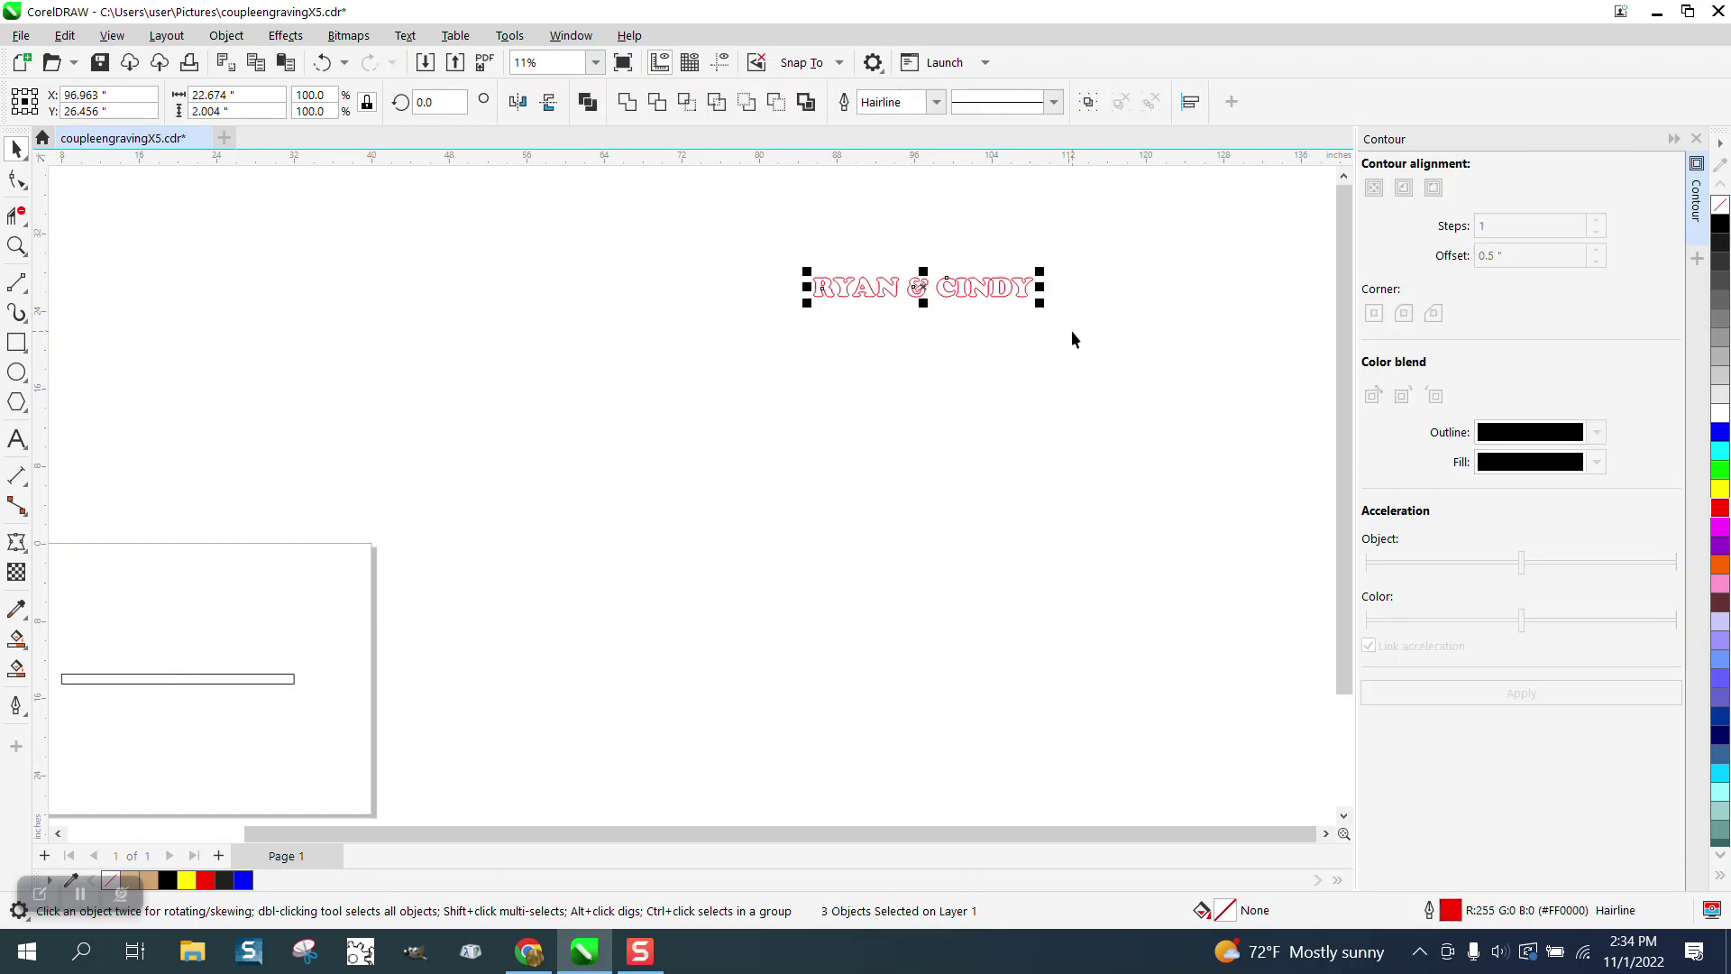
{"action": "key", "text": "ctrl+g"}
{"action": "key", "text": "ctrl+r"}
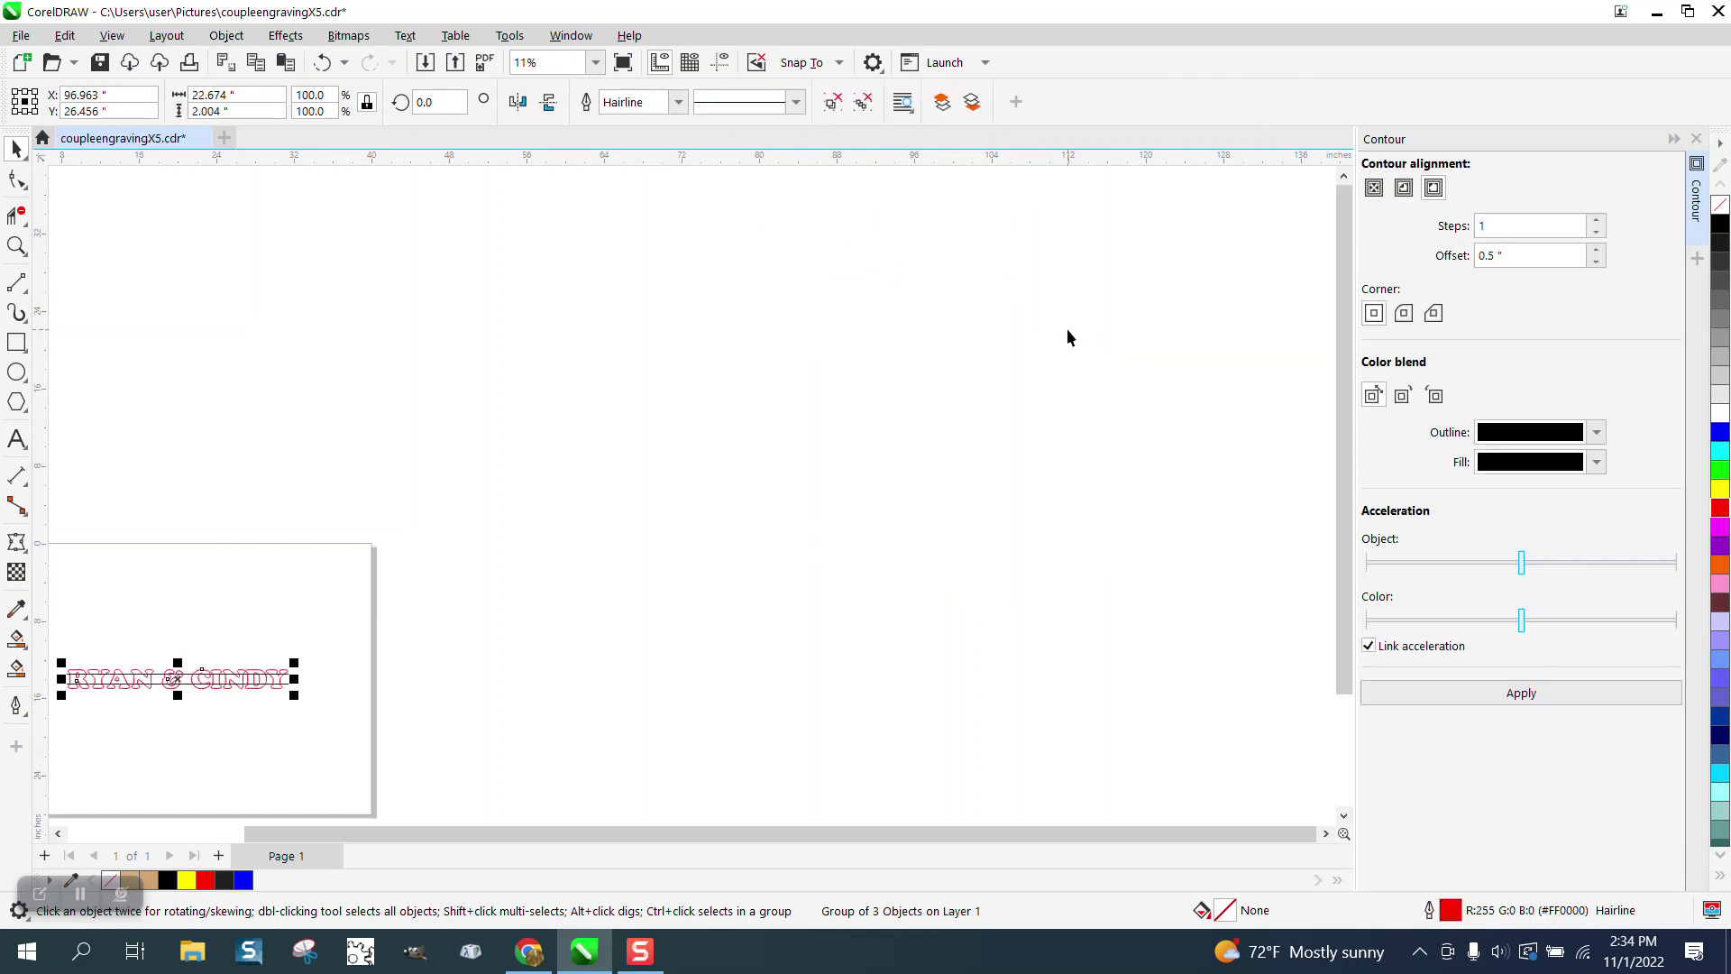
{"action": "left_click", "coordinate": [18, 245]}
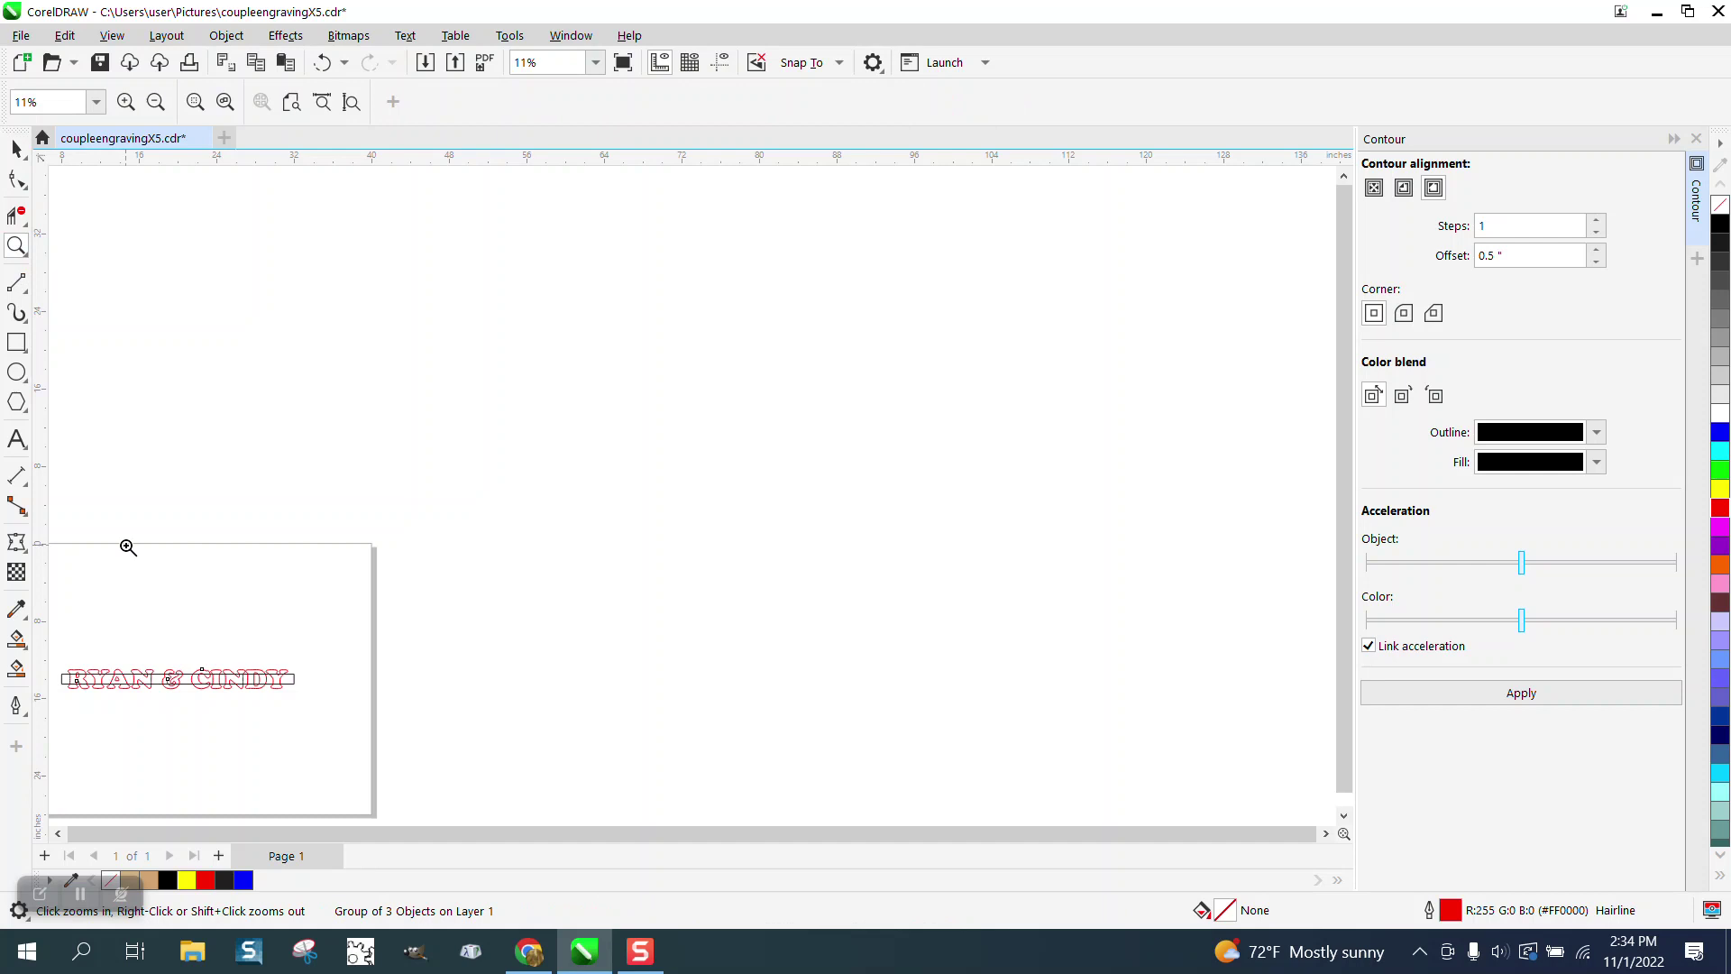
{"action": "right_click", "coordinate": [270, 707]}
{"action": "left_click_drag", "start_coordinate": [68, 670], "coordinate": [375, 748]}
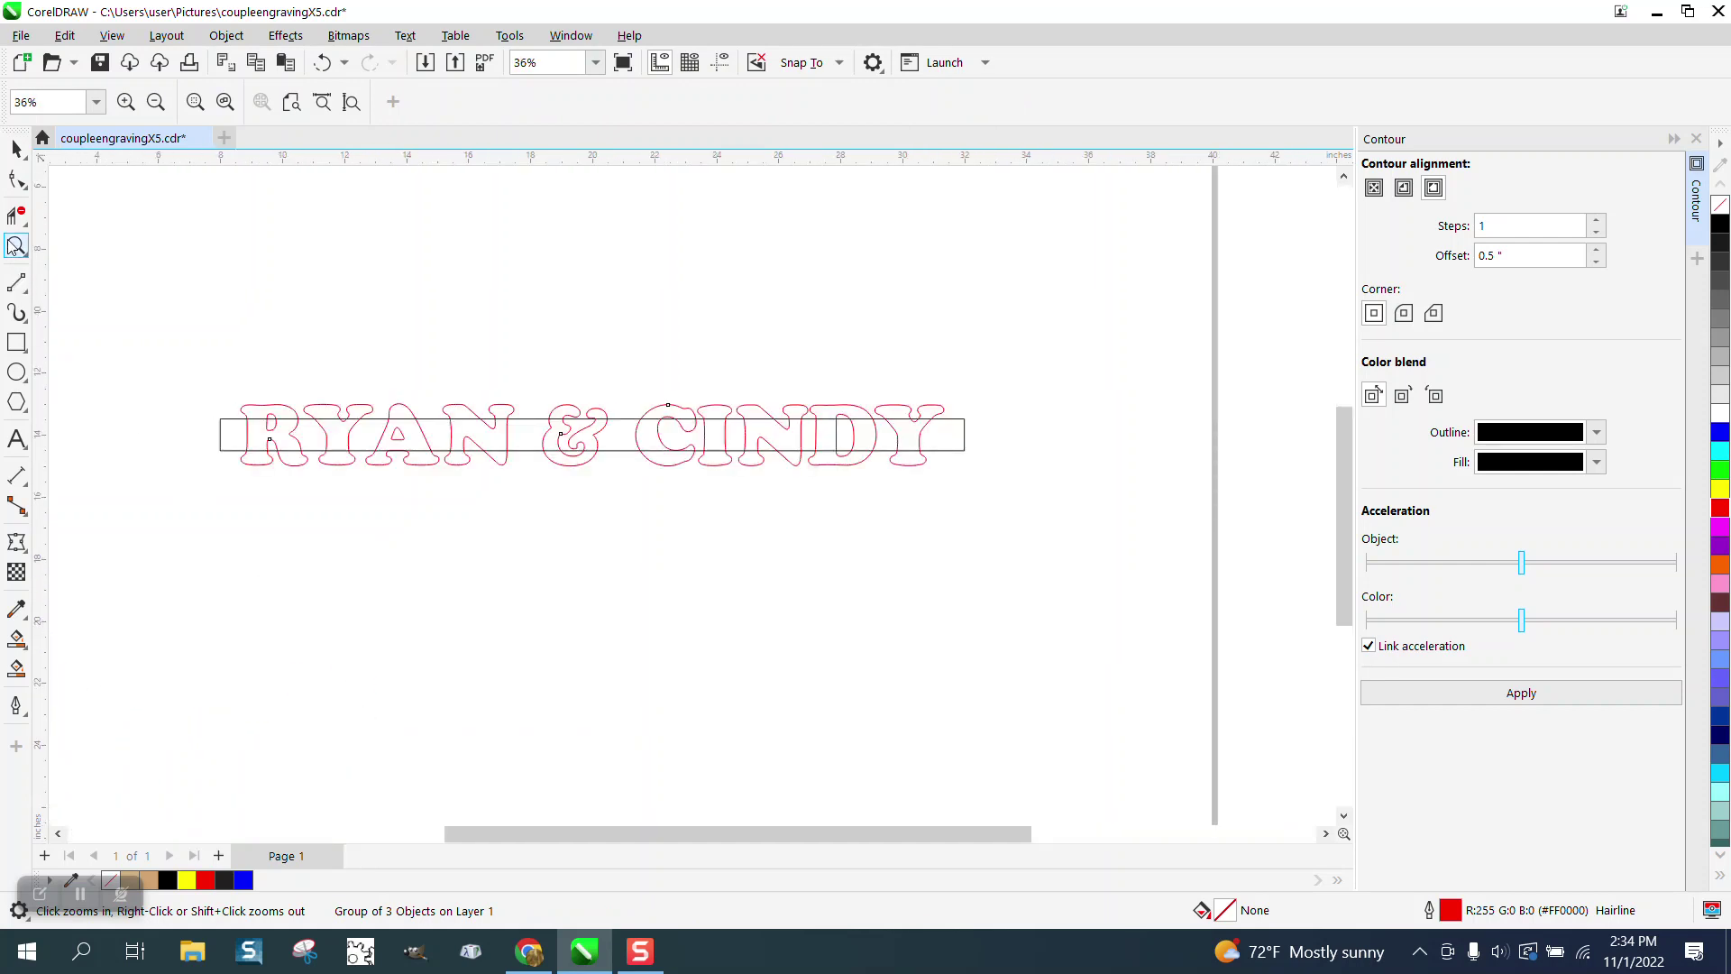
- Change the rectangle behind RYAN & CINDY to 0.5 inch tall, keeping its 24 inch width
{"action": "left_click", "coordinate": [17, 148]}
{"action": "left_click", "coordinate": [220, 424], "text": "ctrl"}
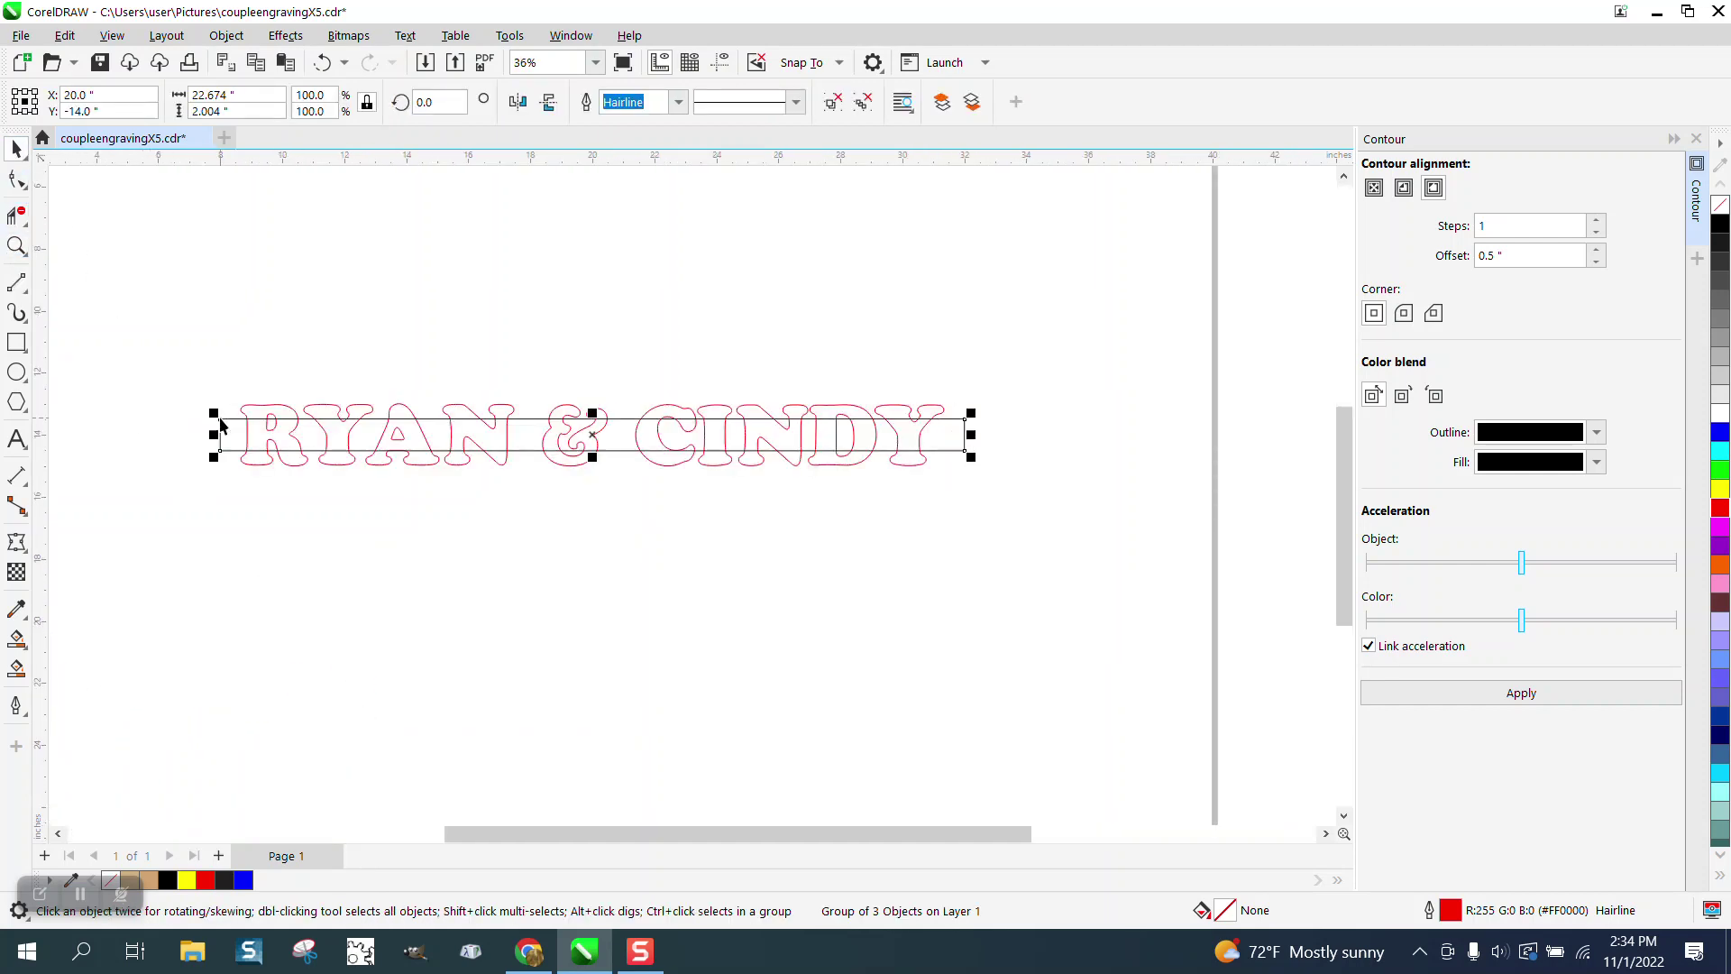
{"action": "double_click", "coordinate": [191, 112]}
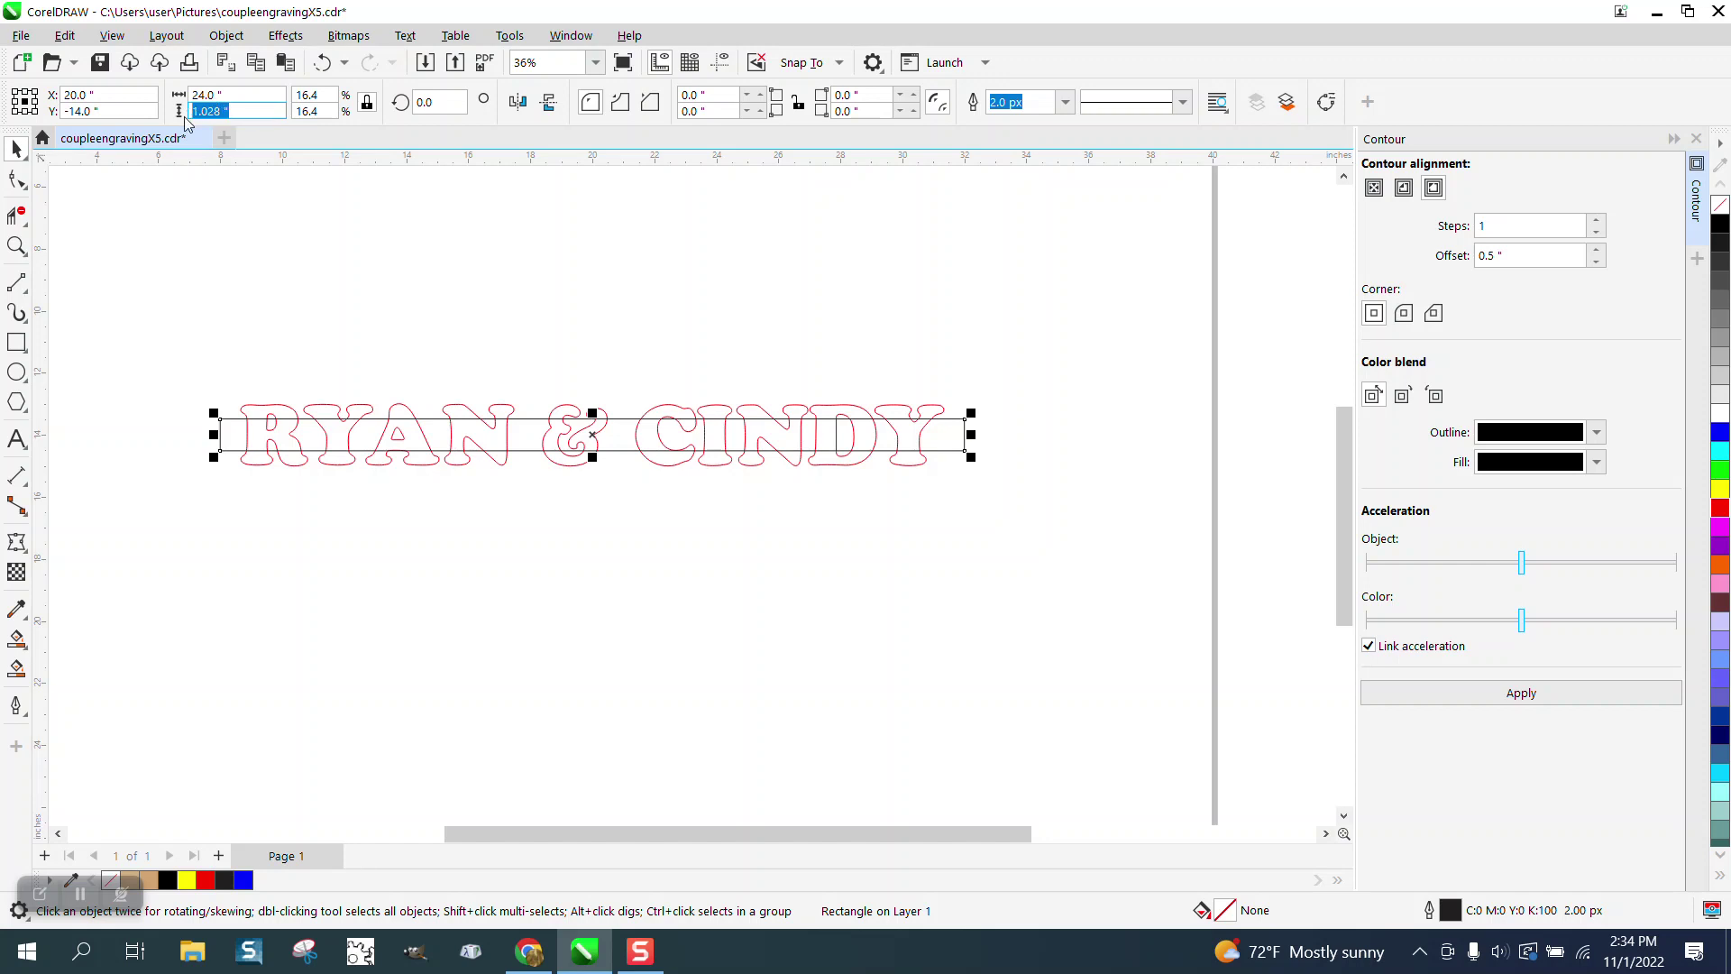
{"action": "type", "text": "."}
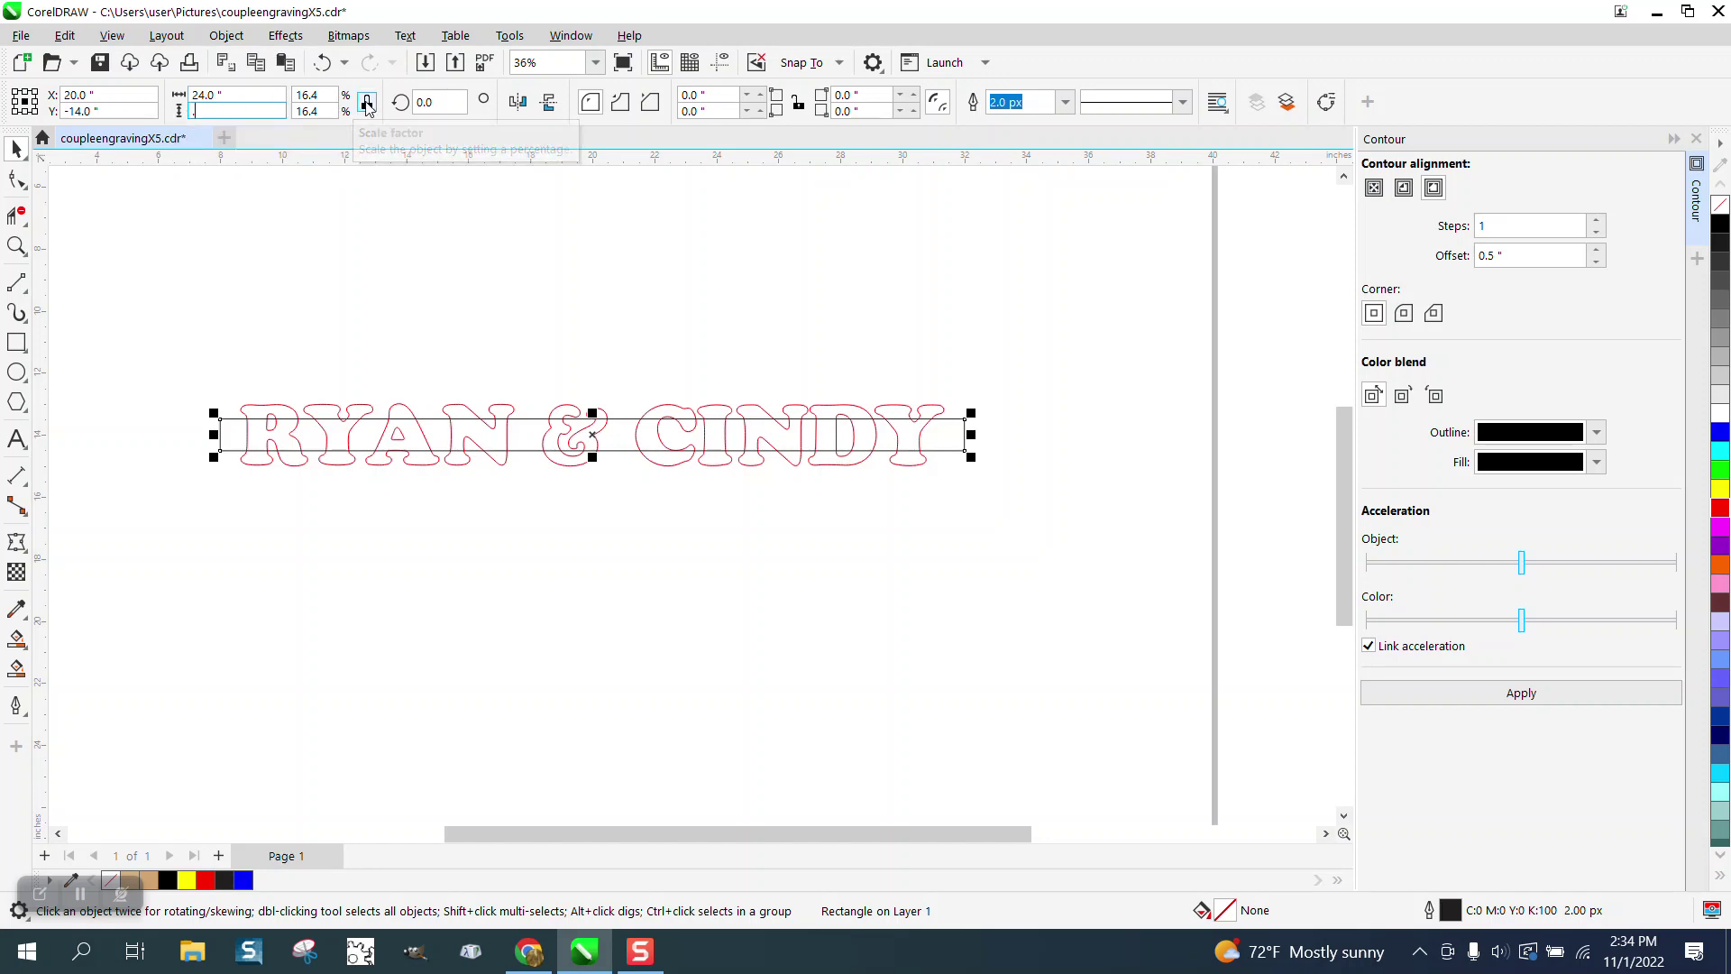
{"action": "key", "text": "Escape"}
{"action": "double_click", "coordinate": [265, 111]}
{"action": "type", "text": "0.5"}
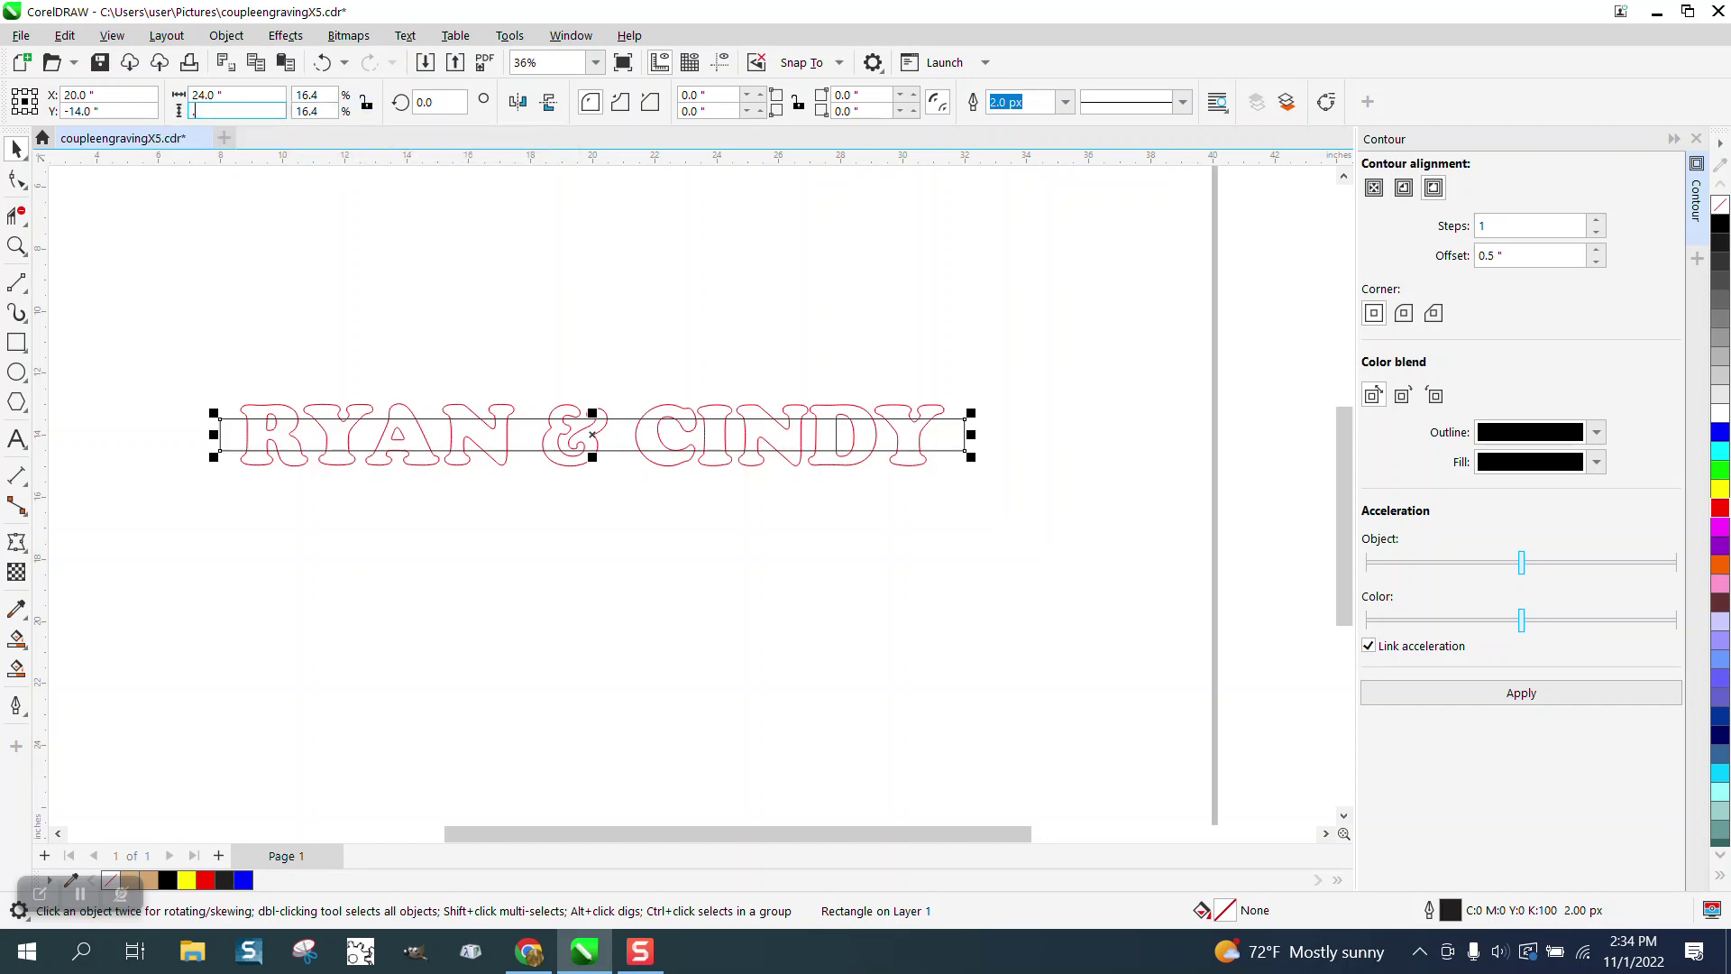
{"action": "key", "text": "Return"}
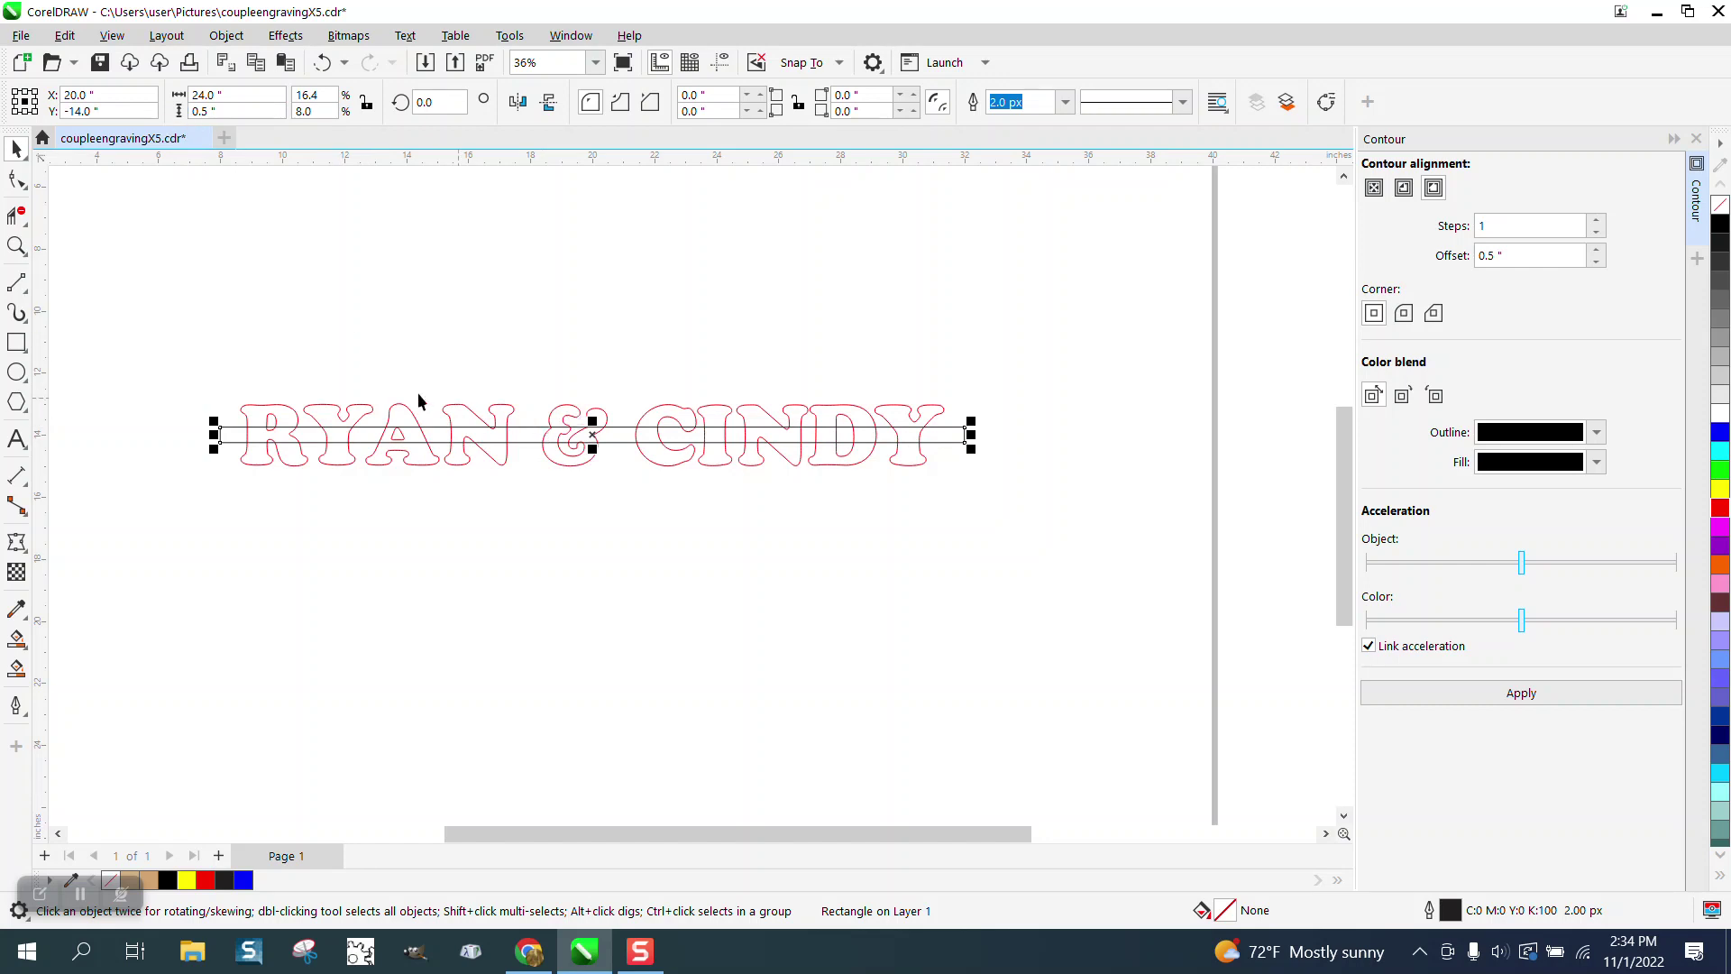
{"action": "left_click", "coordinate": [422, 341]}
- Nudge the base bar down three times so it sits below the lettering
{"action": "double_click", "coordinate": [734, 102]}
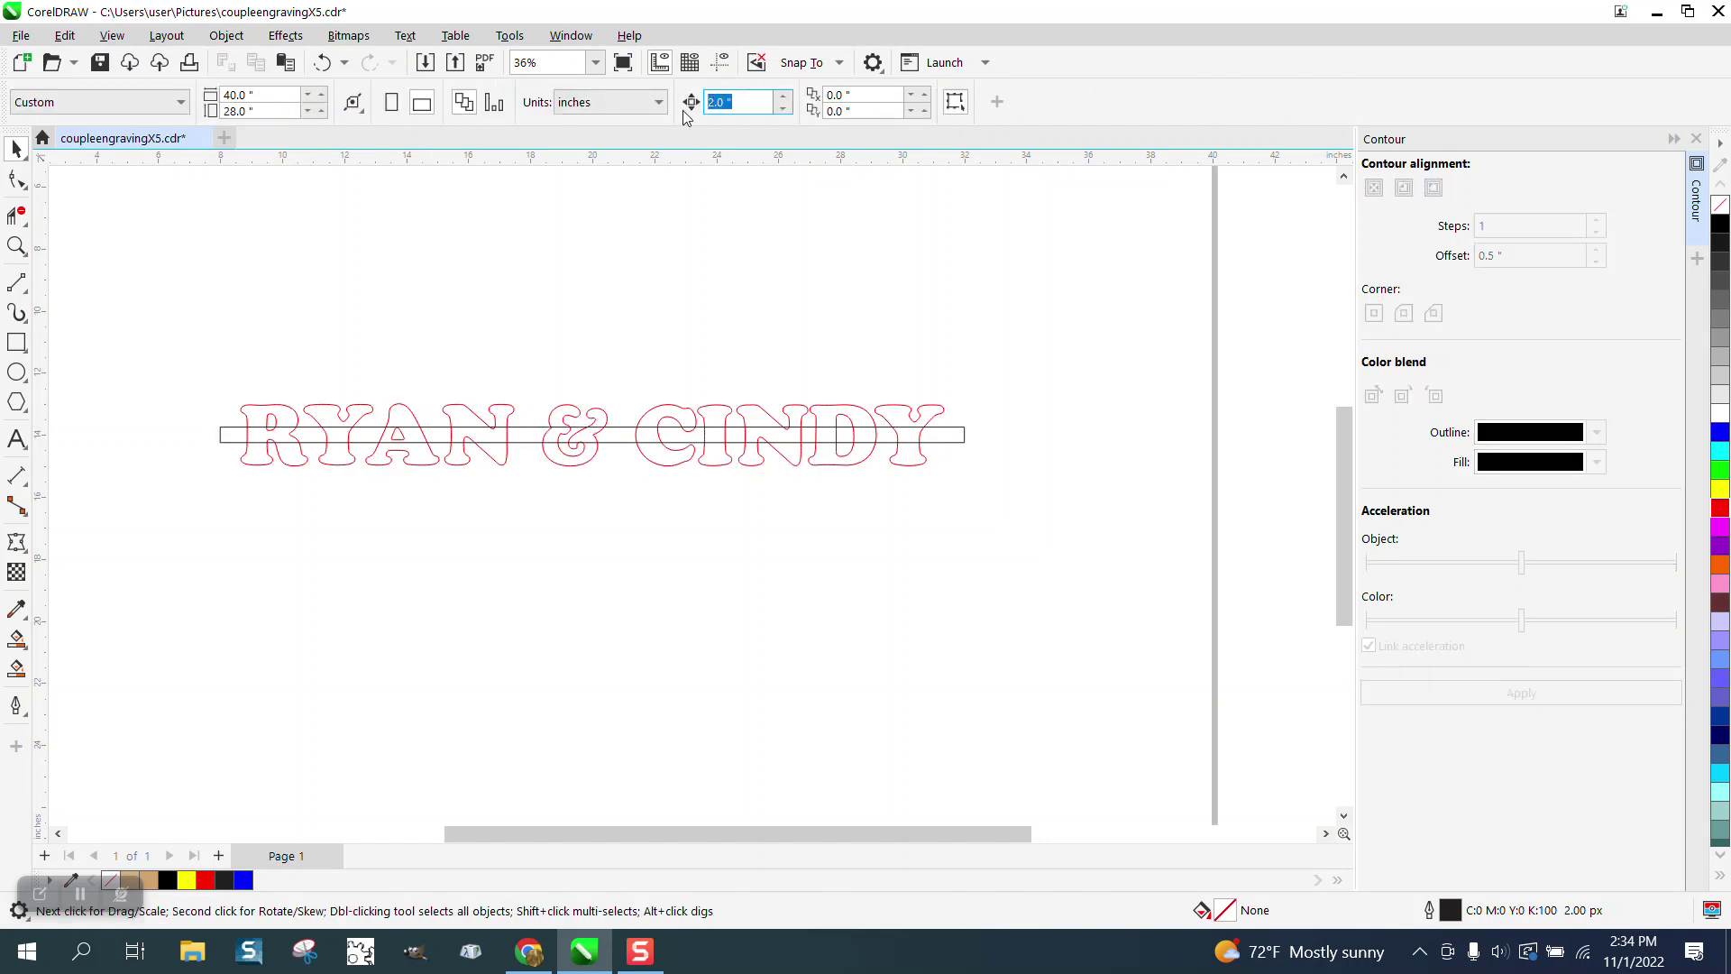
{"action": "key", "text": "BackSpace"}
{"action": "left_click", "coordinate": [756, 428]}
{"action": "key", "text": "Down"}
{"action": "key", "text": "Down"}
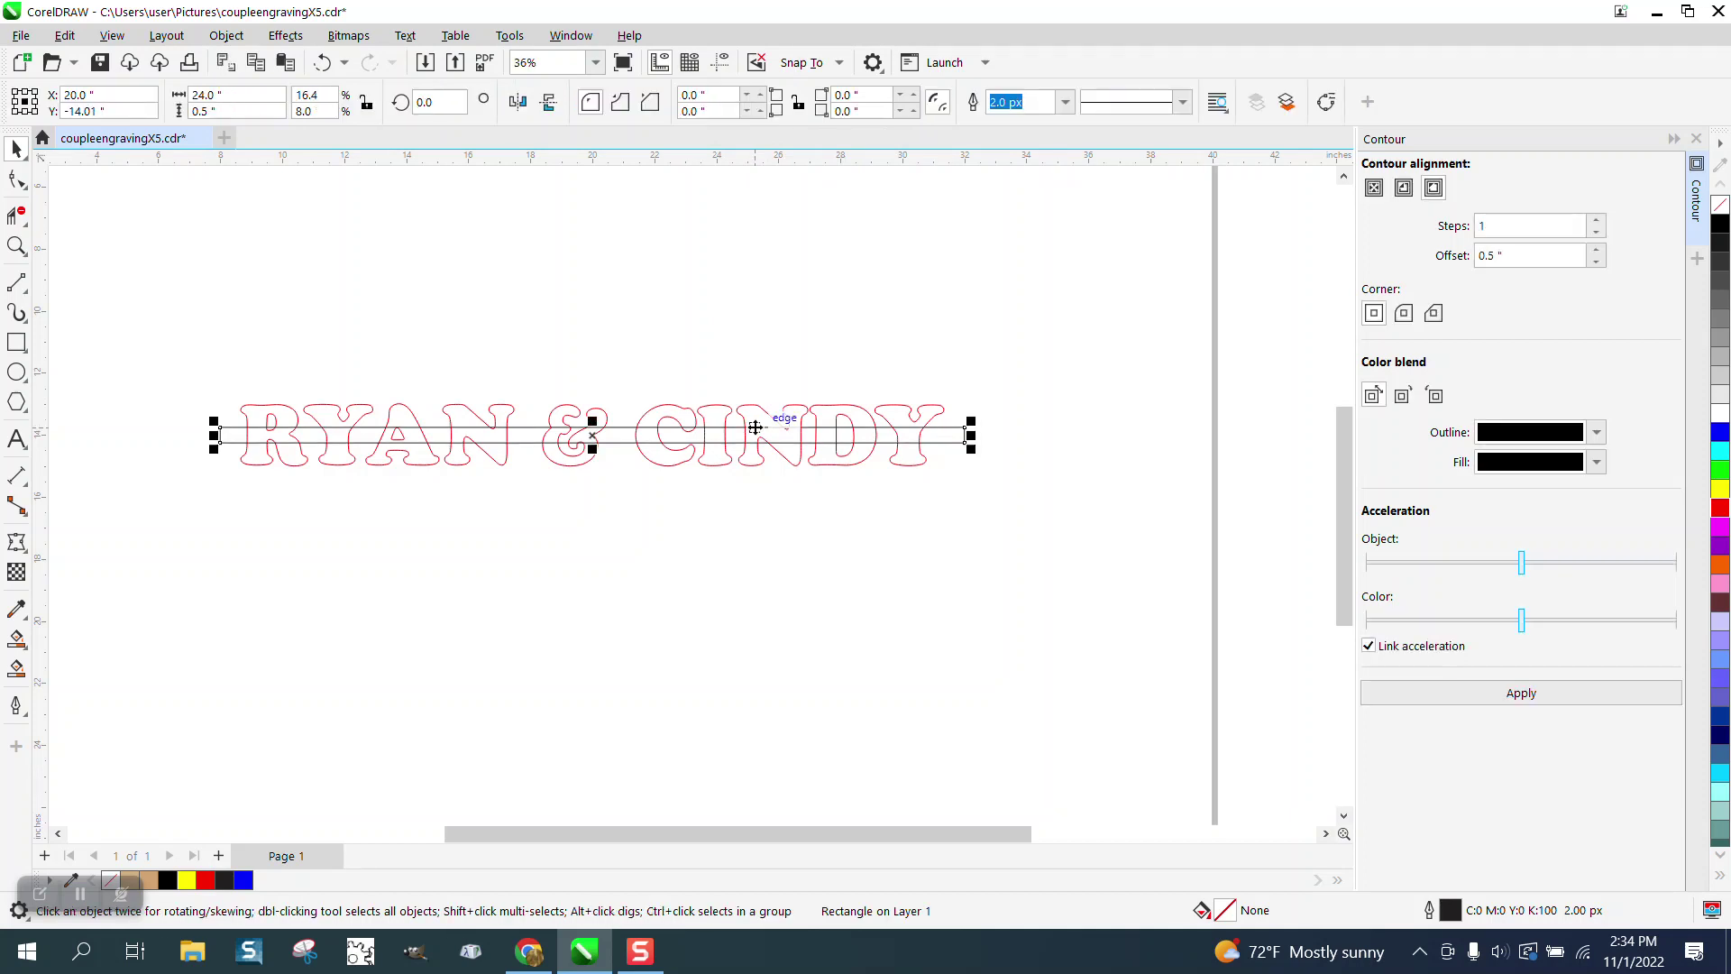
{"action": "key", "text": "Down"}
{"action": "key", "text": "Down"}
{"action": "key", "text": "Down"}
{"action": "key", "text": "Down"}
{"action": "key", "text": "Down"}
{"action": "key", "text": "Down"}
{"action": "key", "text": "Down"}
{"action": "key", "text": "Down"}
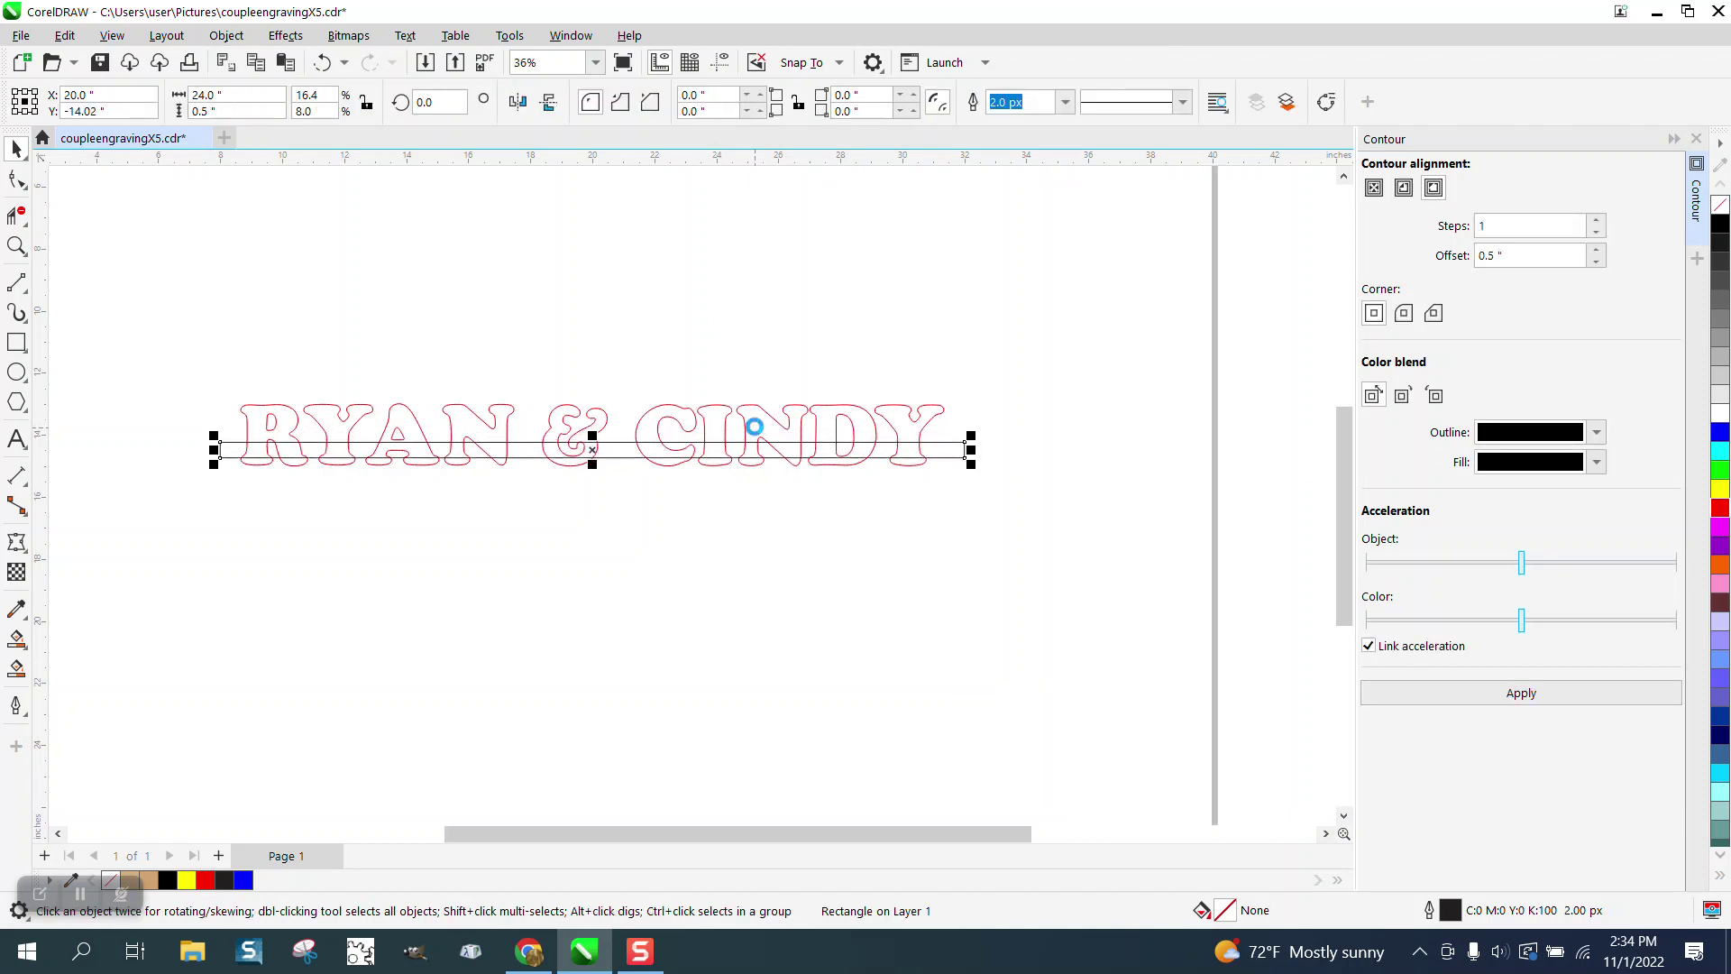
{"action": "key", "text": "Down"}
{"action": "key", "text": "Down"}
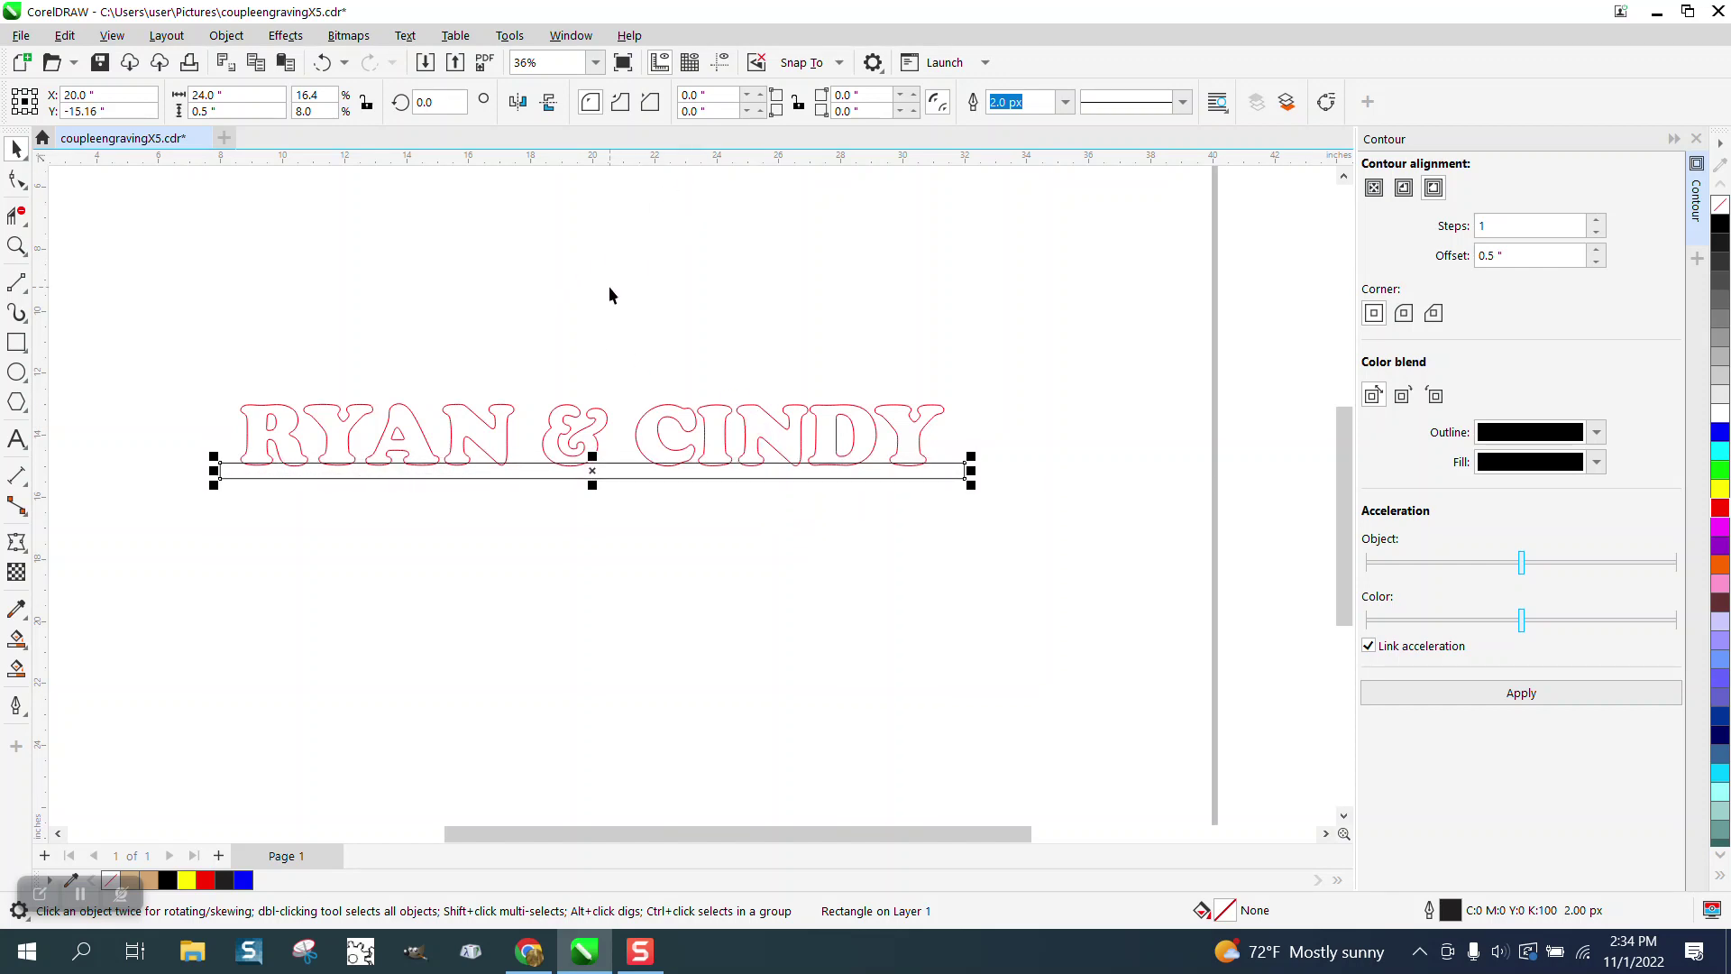
- Round the bar's top corners with a 0.25 inch radius, corners set independently
{"action": "left_click", "coordinate": [797, 107]}
{"action": "type", "text": "."}
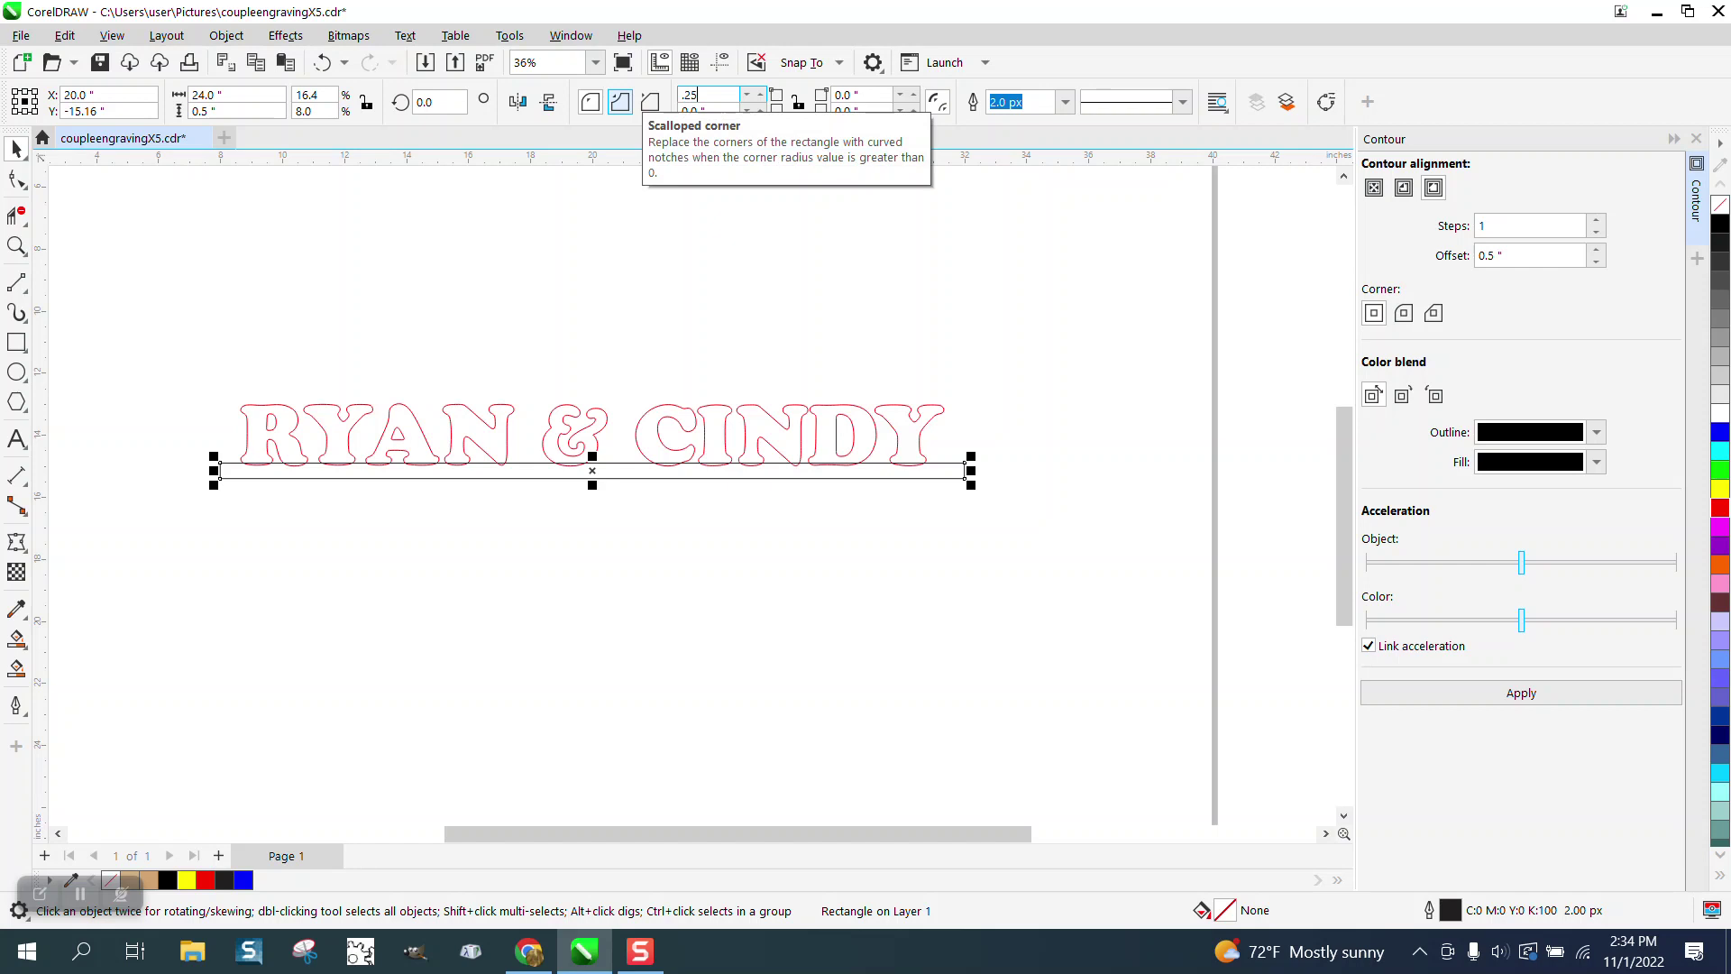
{"action": "type", "text": "25"}
{"action": "key", "text": "Return"}
{"action": "left_click", "coordinate": [852, 95]}
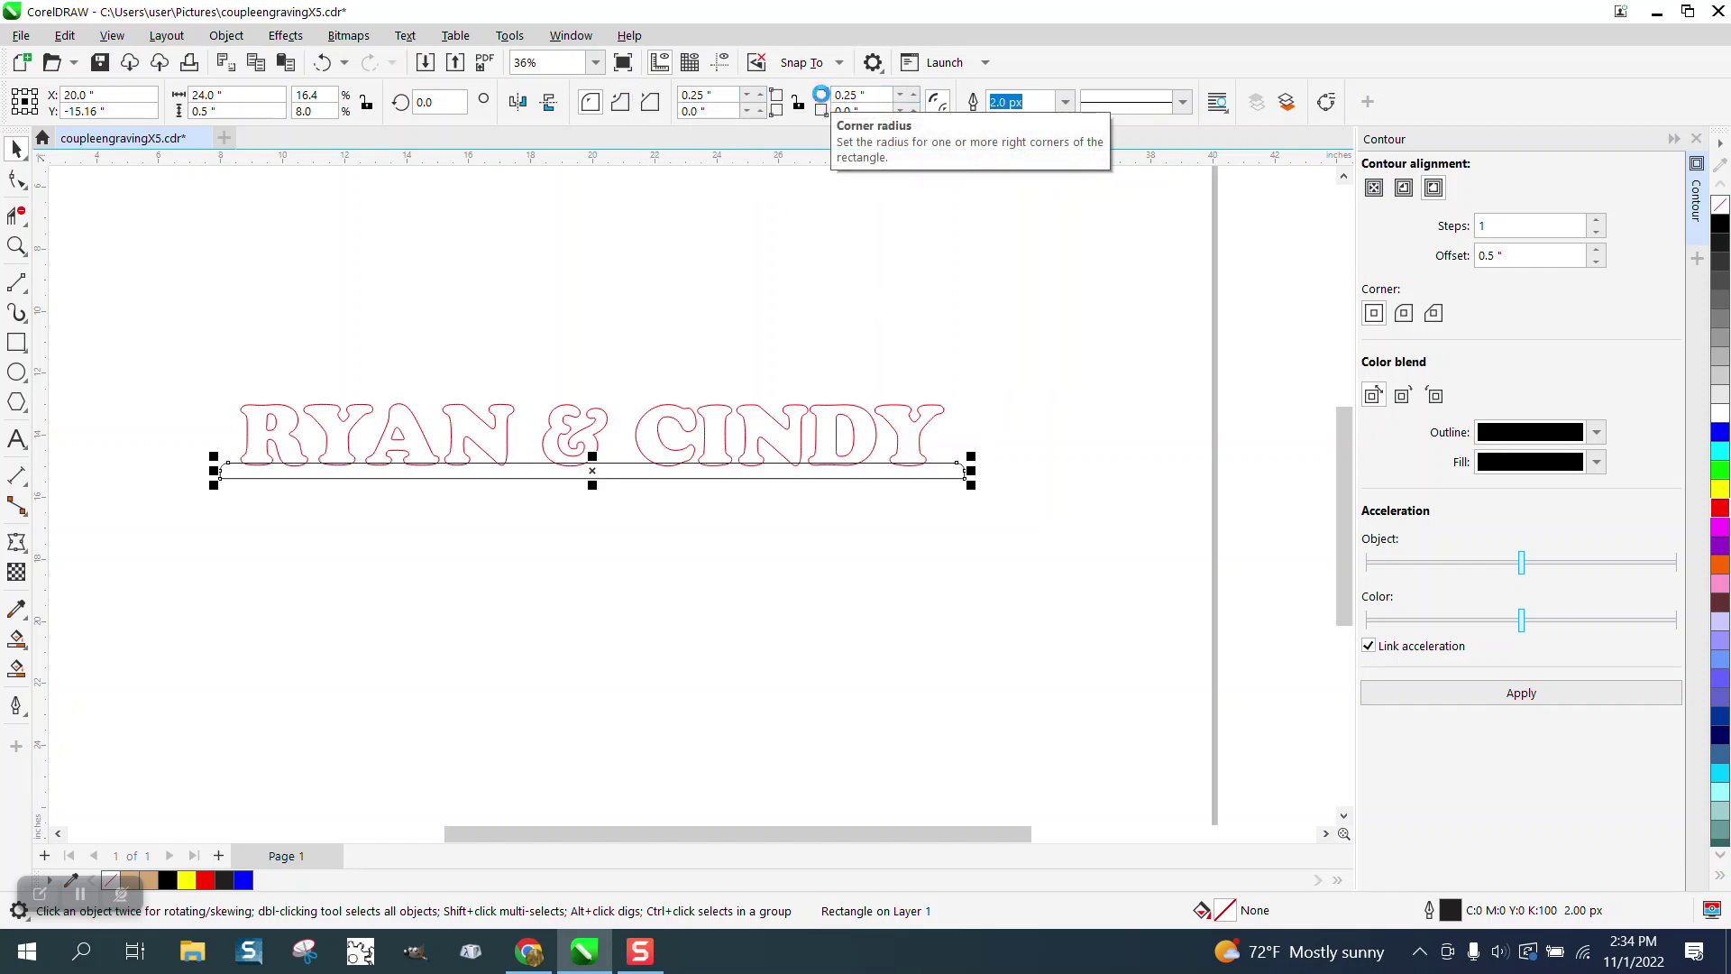
- Give the baseline bar a red outline to match the lettering
{"action": "left_click", "coordinate": [900, 209]}
{"action": "left_click", "coordinate": [957, 471]}
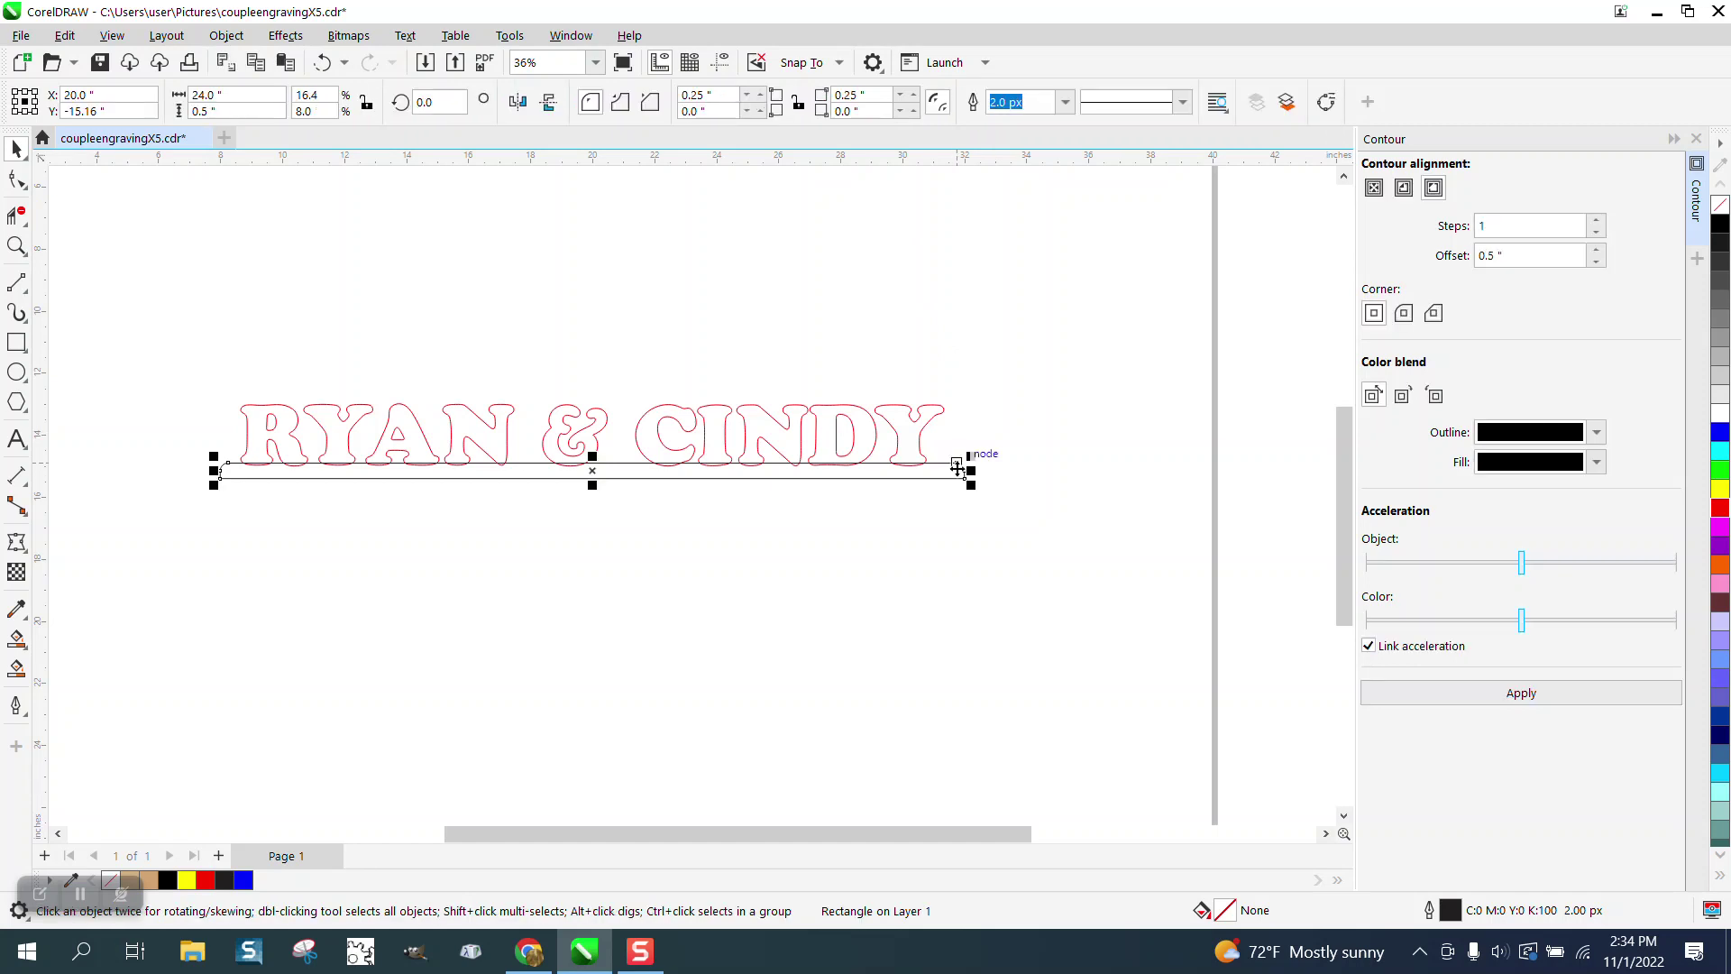
{"action": "right_click", "coordinate": [1720, 509]}
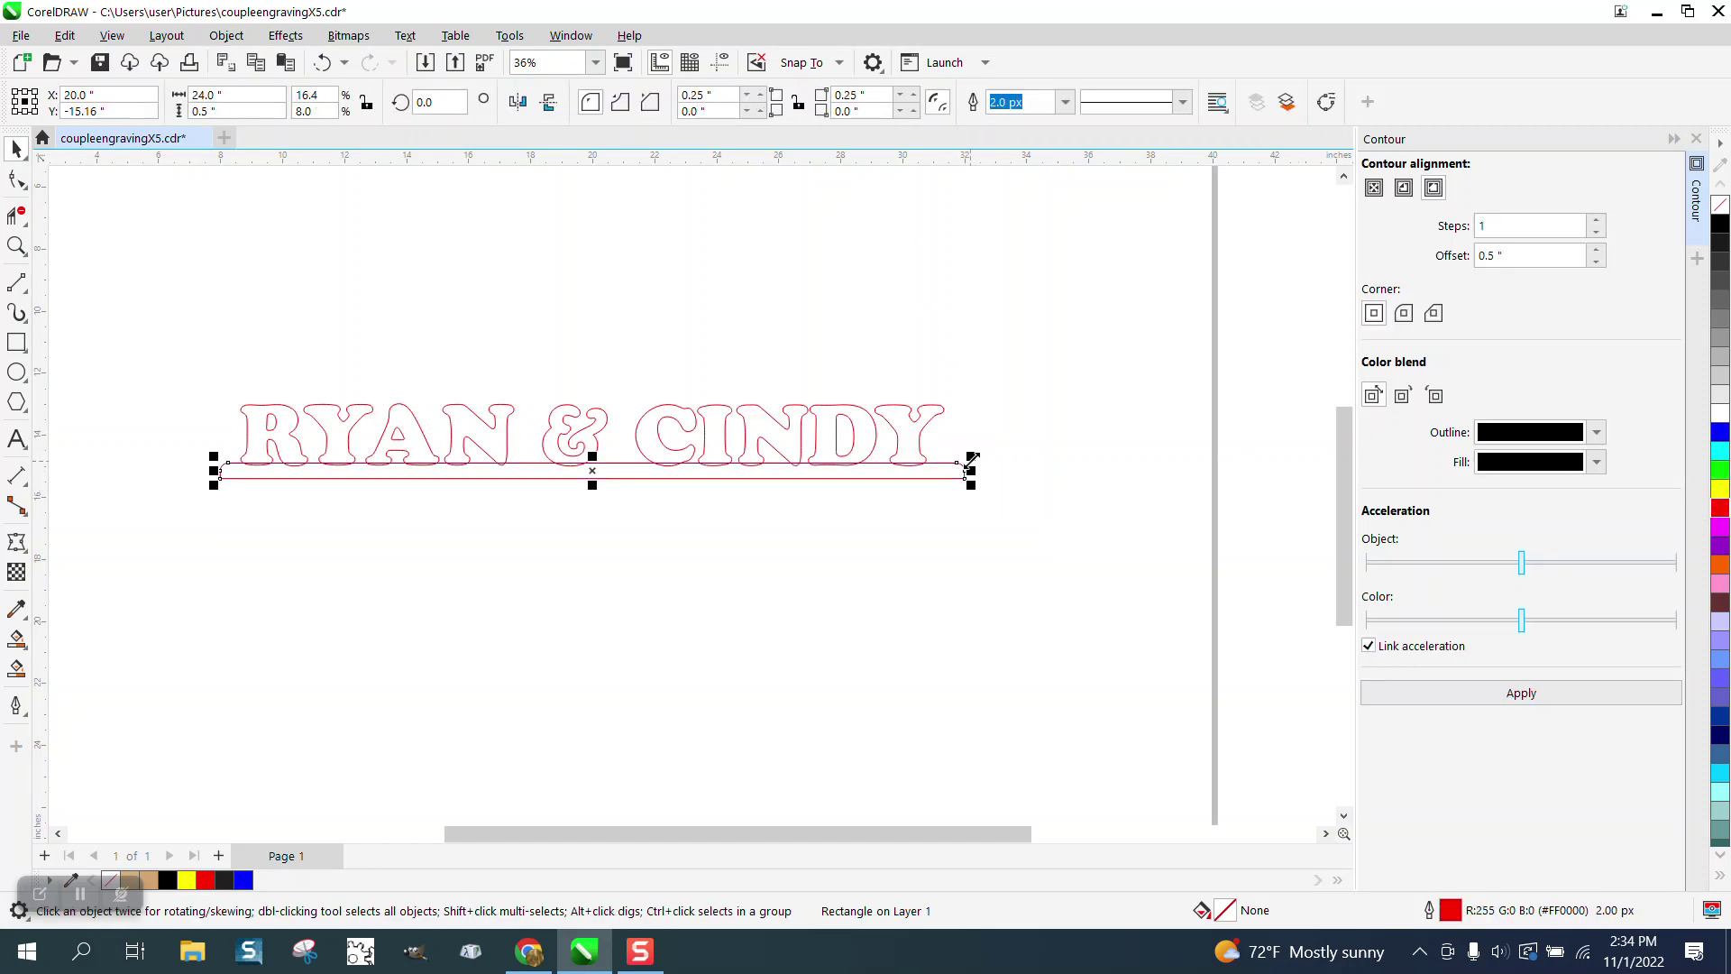
- Marquee-select the RYAN & CINDY lettering with the bar and weld them together
{"action": "left_click_drag", "start_coordinate": [155, 340], "coordinate": [1230, 601]}
{"action": "left_click_drag", "start_coordinate": [1037, 598], "coordinate": [1037, 599]}
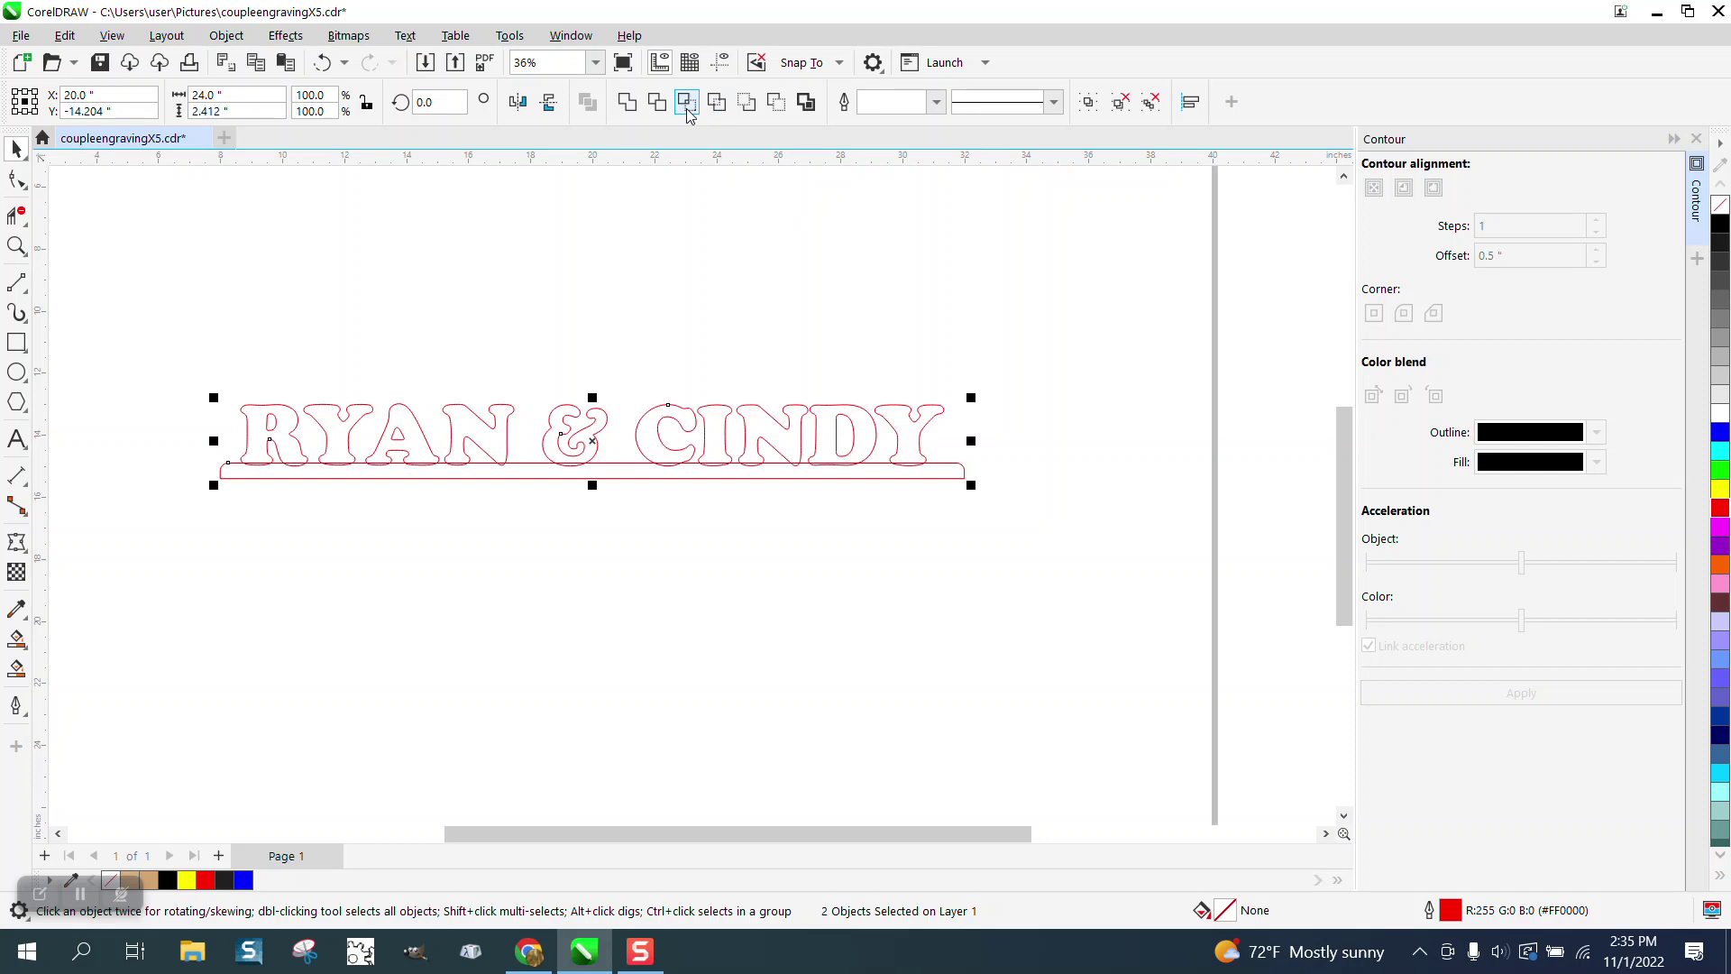
{"action": "left_click", "coordinate": [626, 102]}
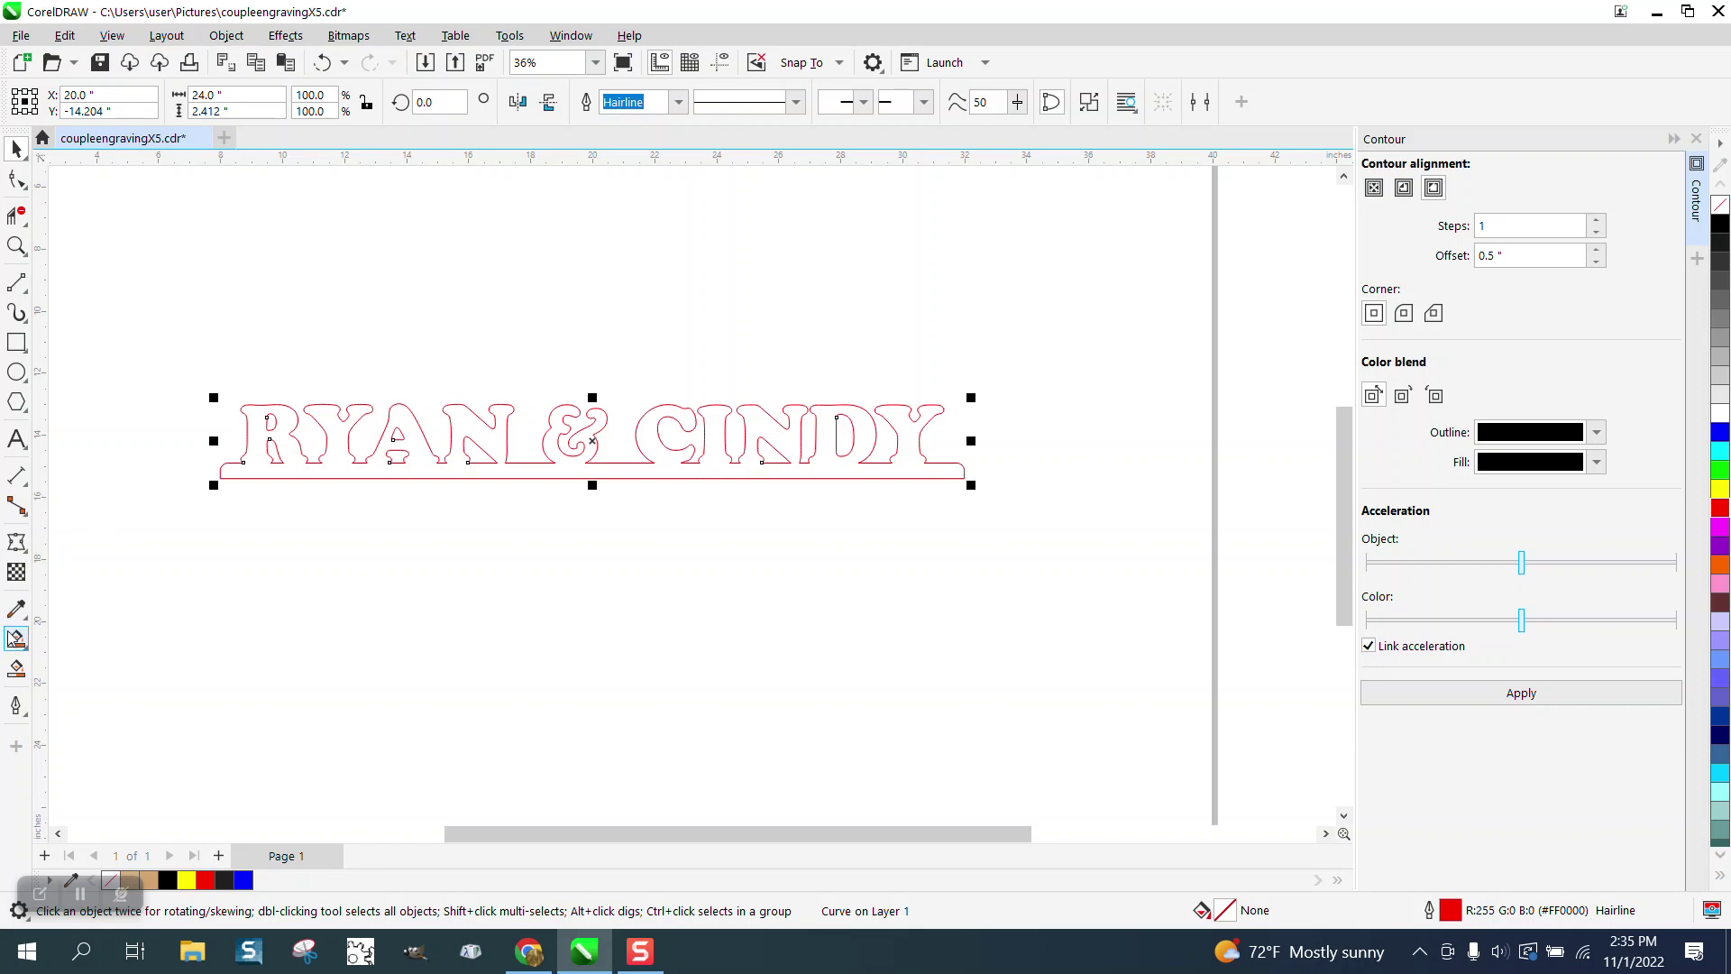
- Create a Smart Fill copy of the welded shape and move it below the original
{"action": "left_click", "coordinate": [16, 668]}
{"action": "left_click", "coordinate": [437, 475]}
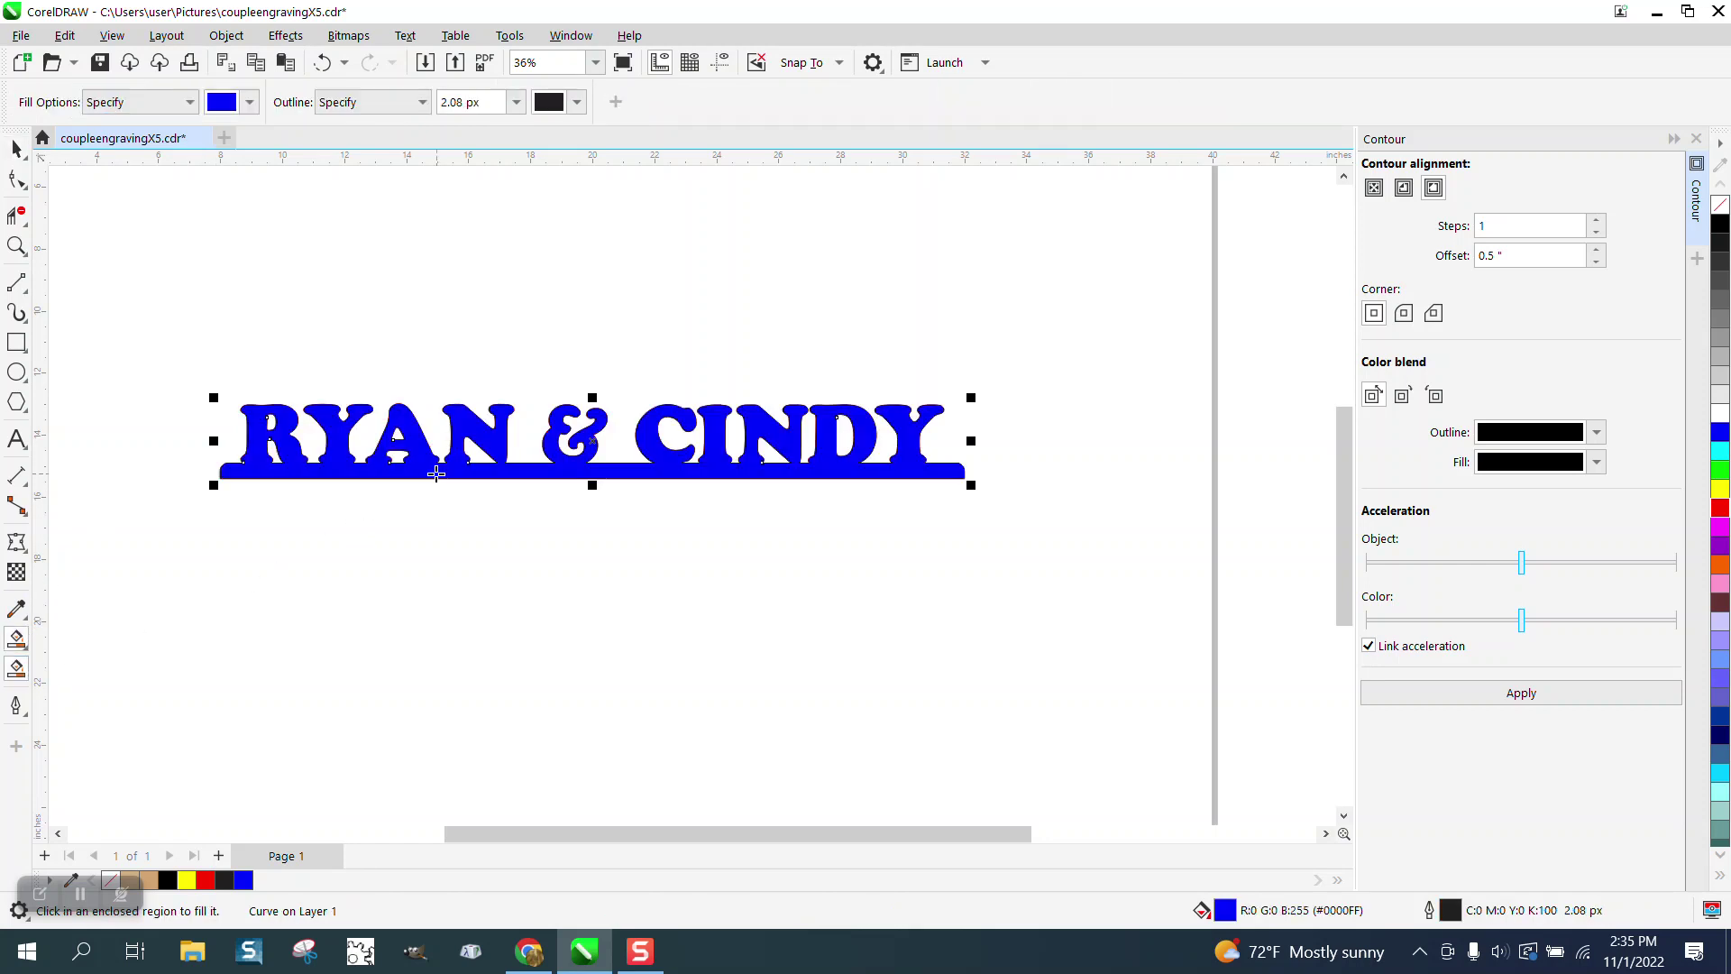
{"action": "left_click", "coordinate": [16, 149]}
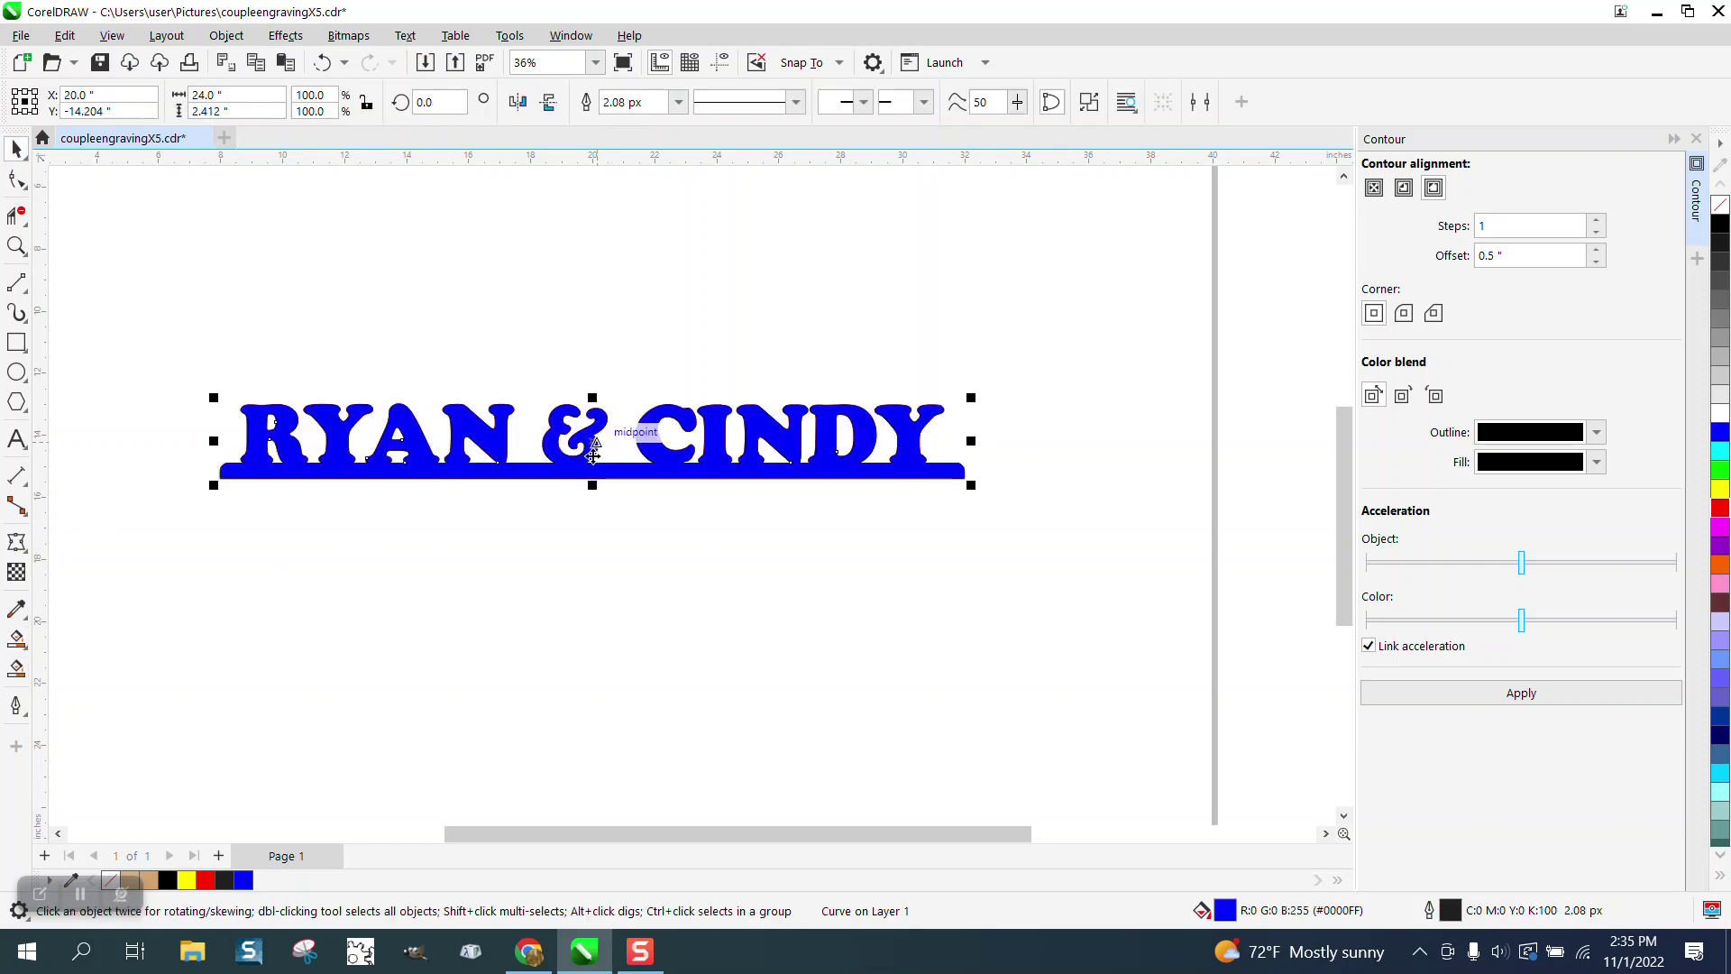
{"action": "left_click_drag", "start_coordinate": [592, 442], "coordinate": [592, 579]}
- Give the lower copy no fill and a red hairline outline
{"action": "left_click", "coordinate": [1722, 207]}
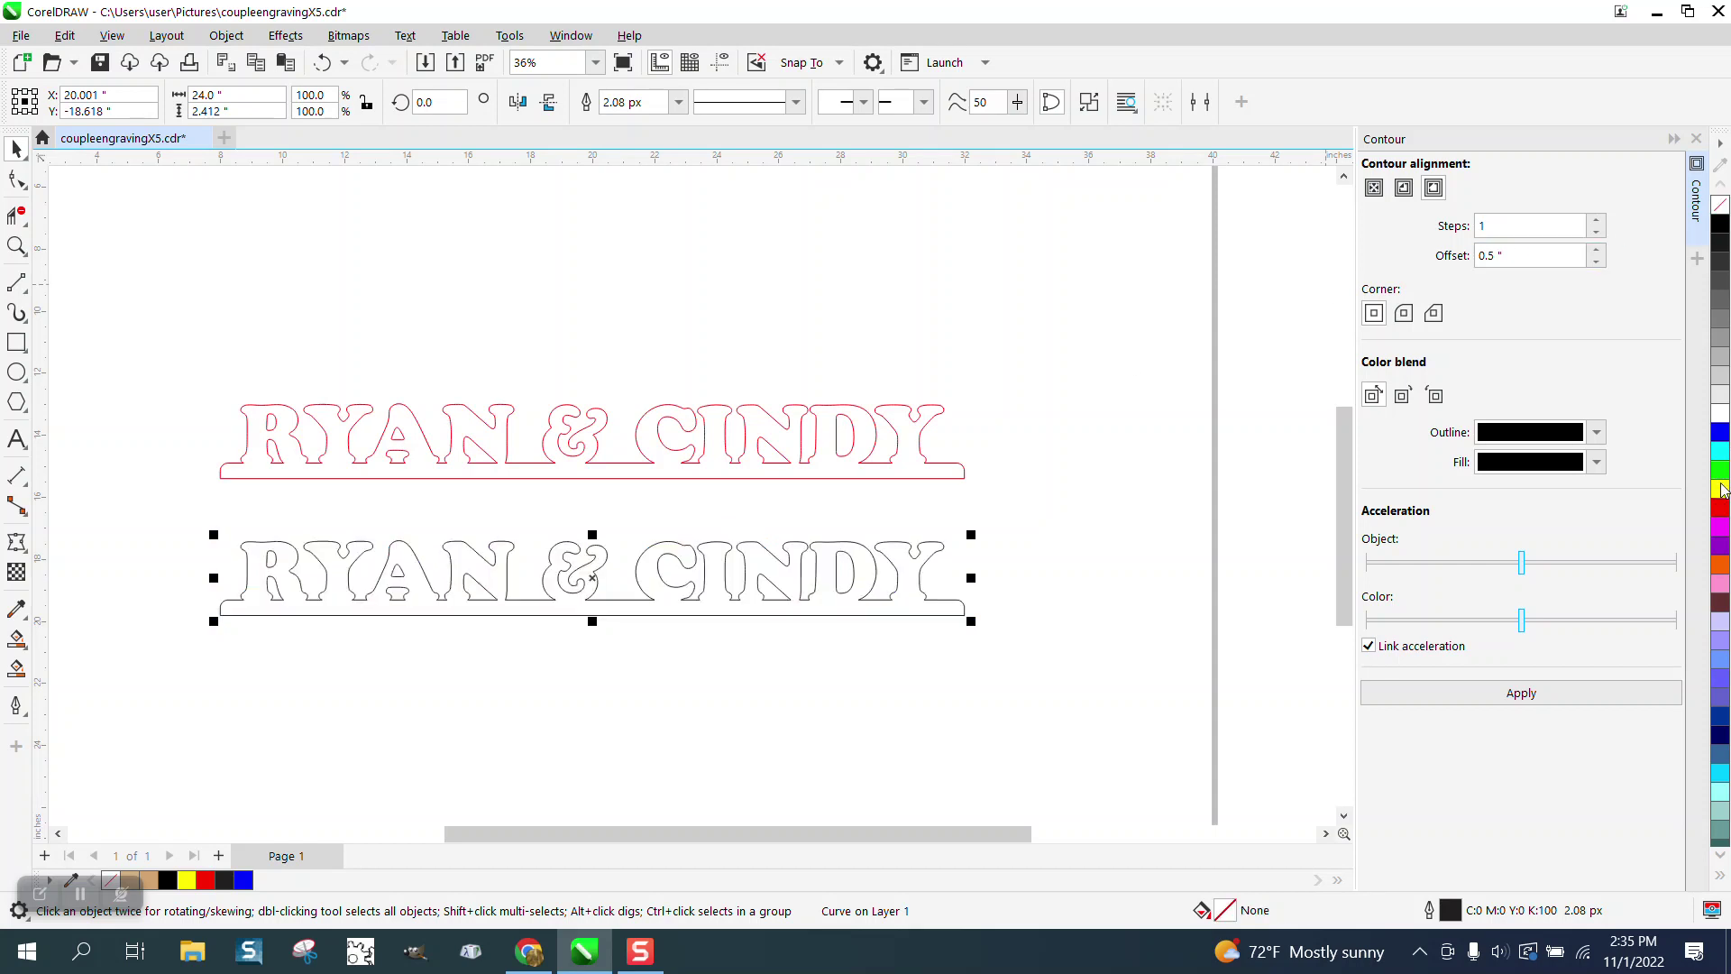
{"action": "right_click", "coordinate": [1723, 511]}
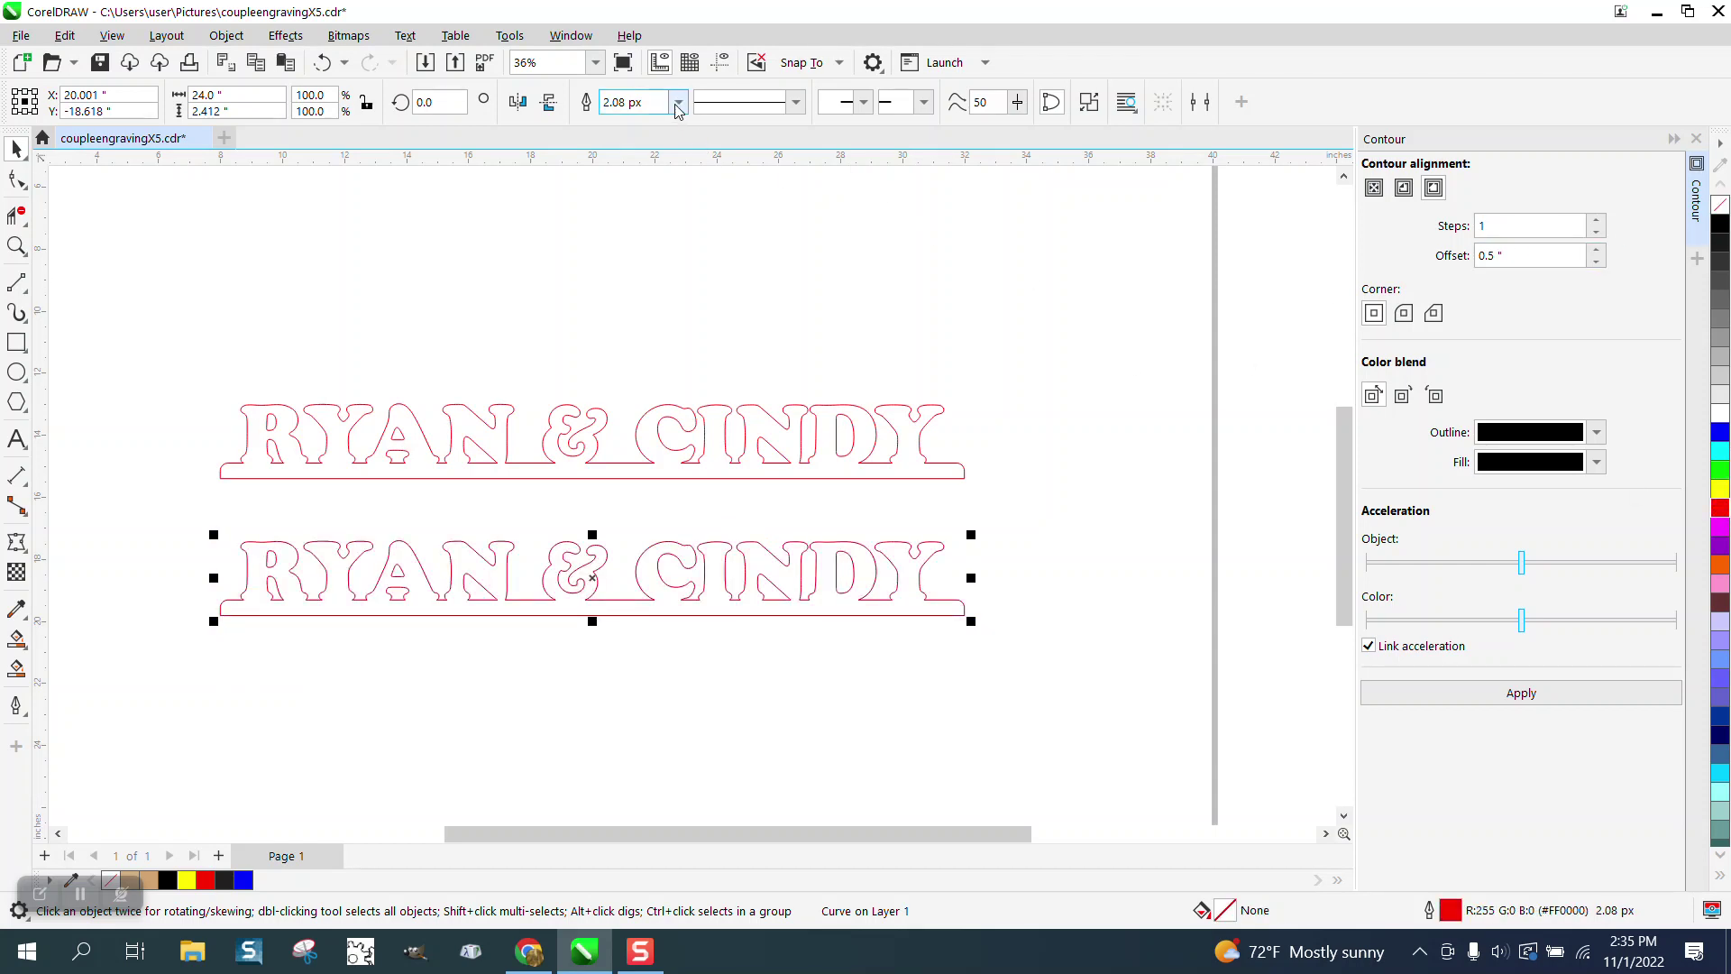
{"action": "left_click", "coordinate": [678, 102]}
{"action": "left_click", "coordinate": [638, 135]}
- Select all nodes of the lower lettering and reduce them from 427 to 112 with smoothness 20
{"action": "left_click", "coordinate": [16, 178]}
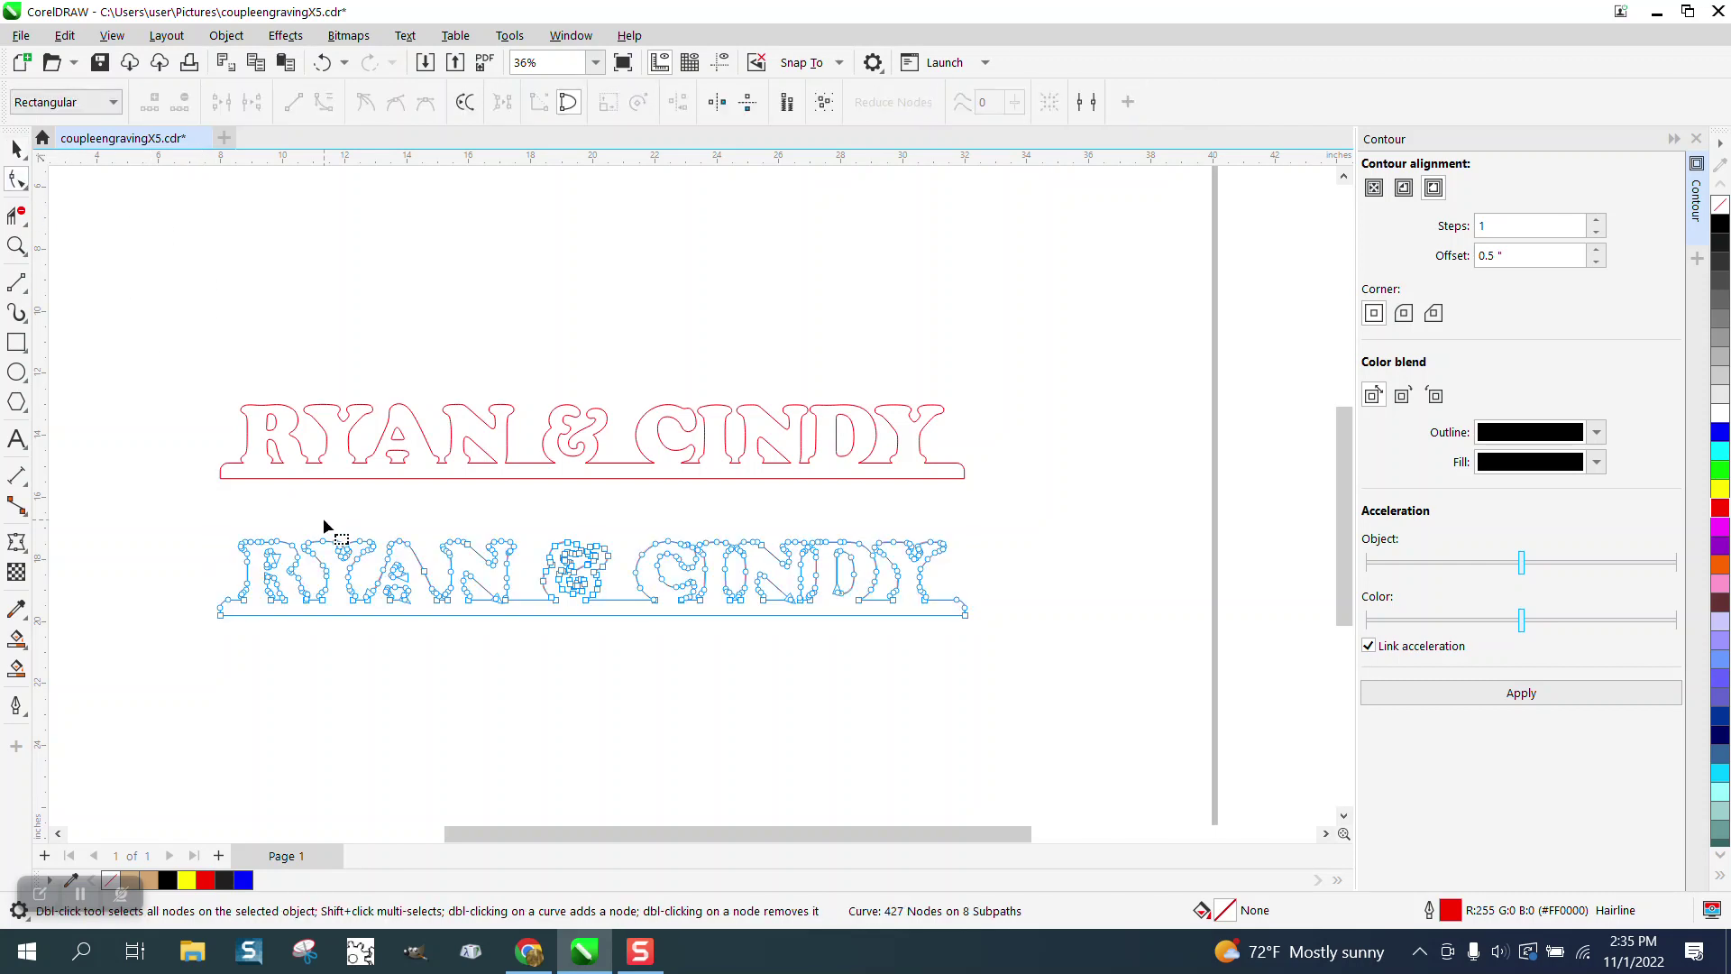
{"action": "left_click", "coordinate": [16, 245]}
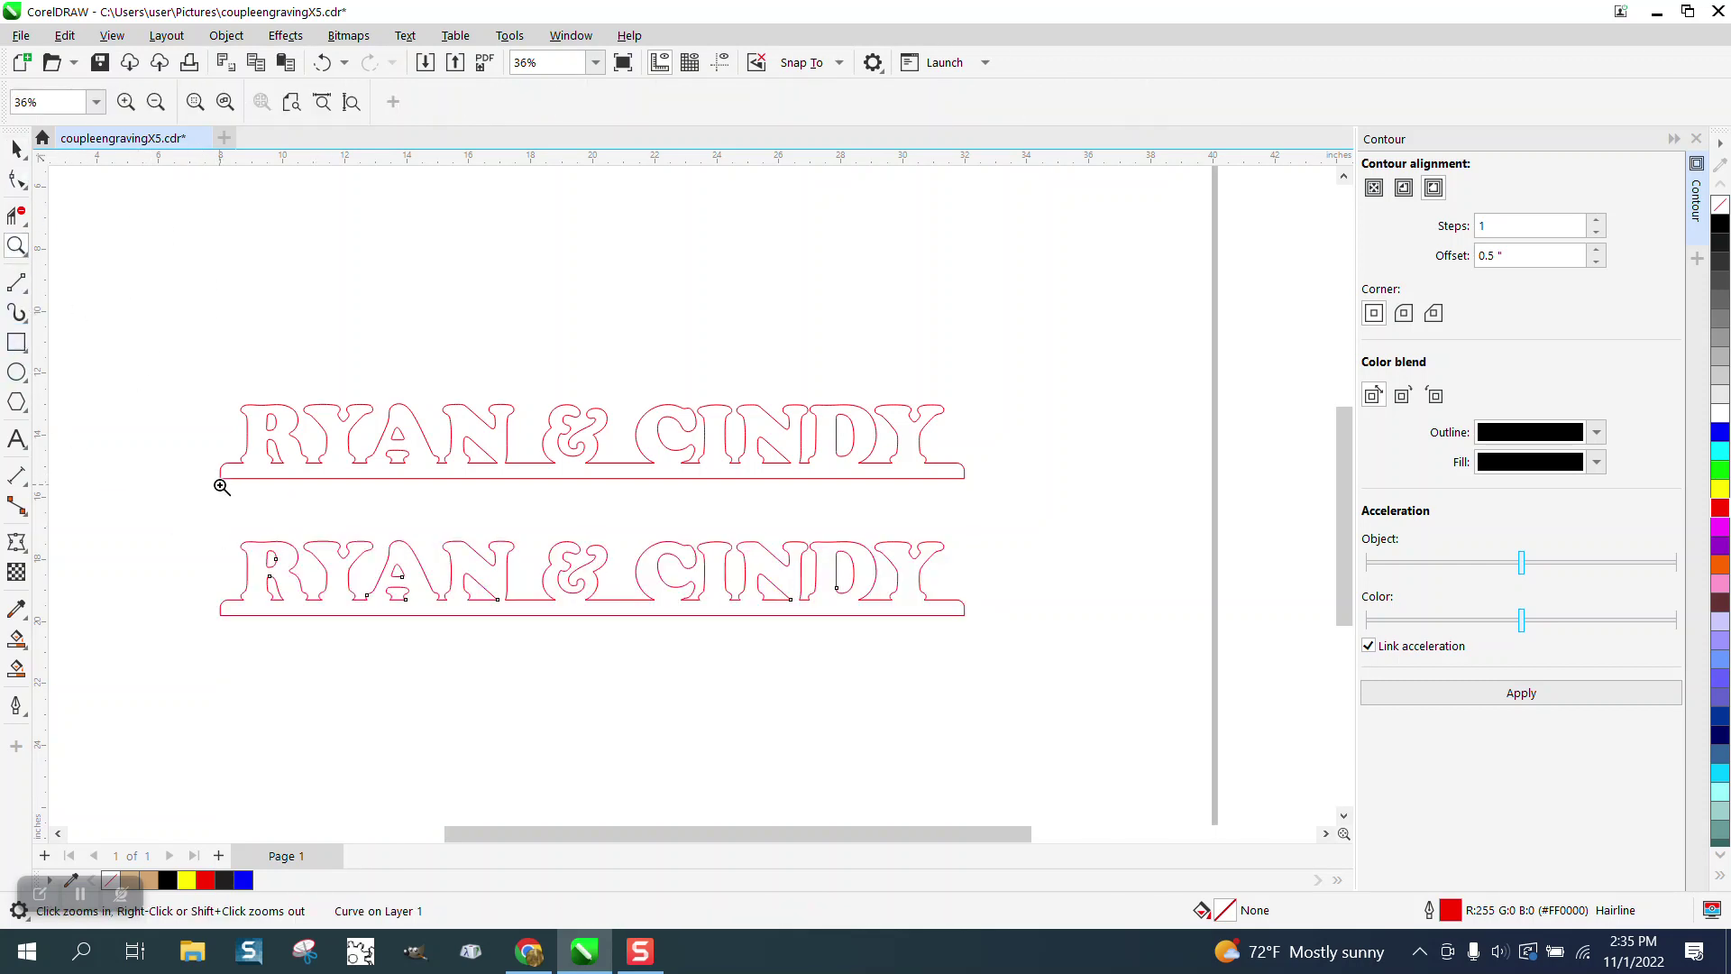
{"action": "left_click_drag", "start_coordinate": [217, 494], "coordinate": [1055, 687]}
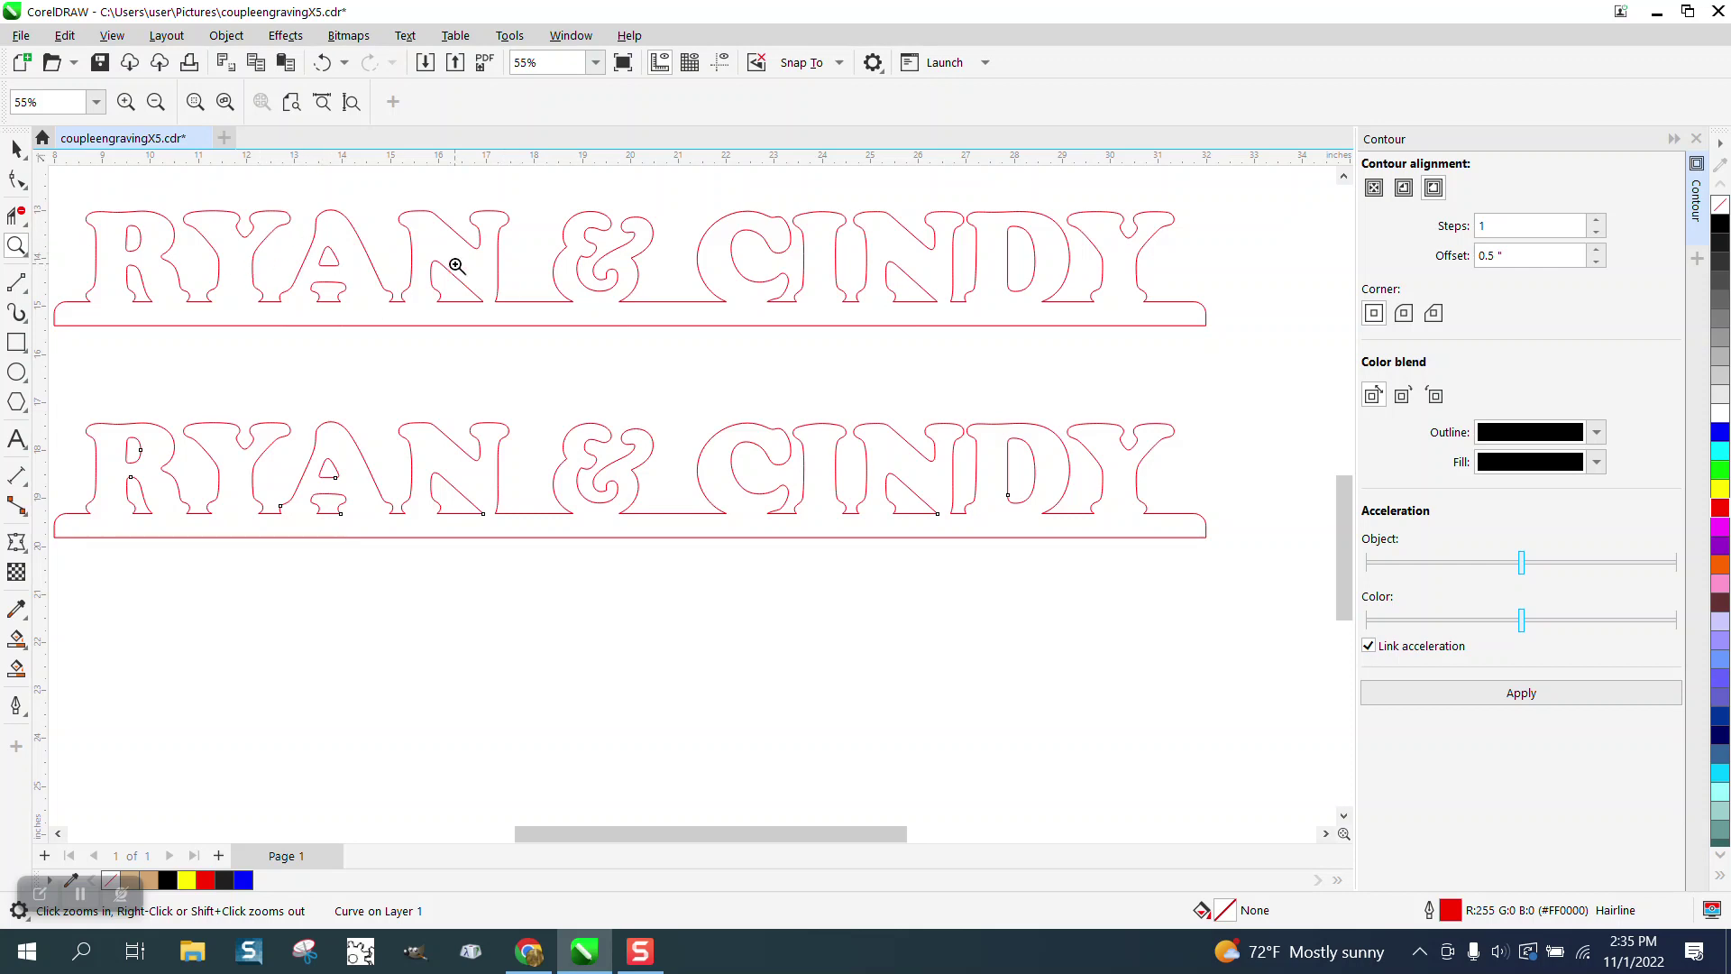
{"action": "left_click", "coordinate": [17, 148]}
{"action": "scroll", "coordinate": [547, 429], "scroll_direction": "down", "scroll_amount": 1}
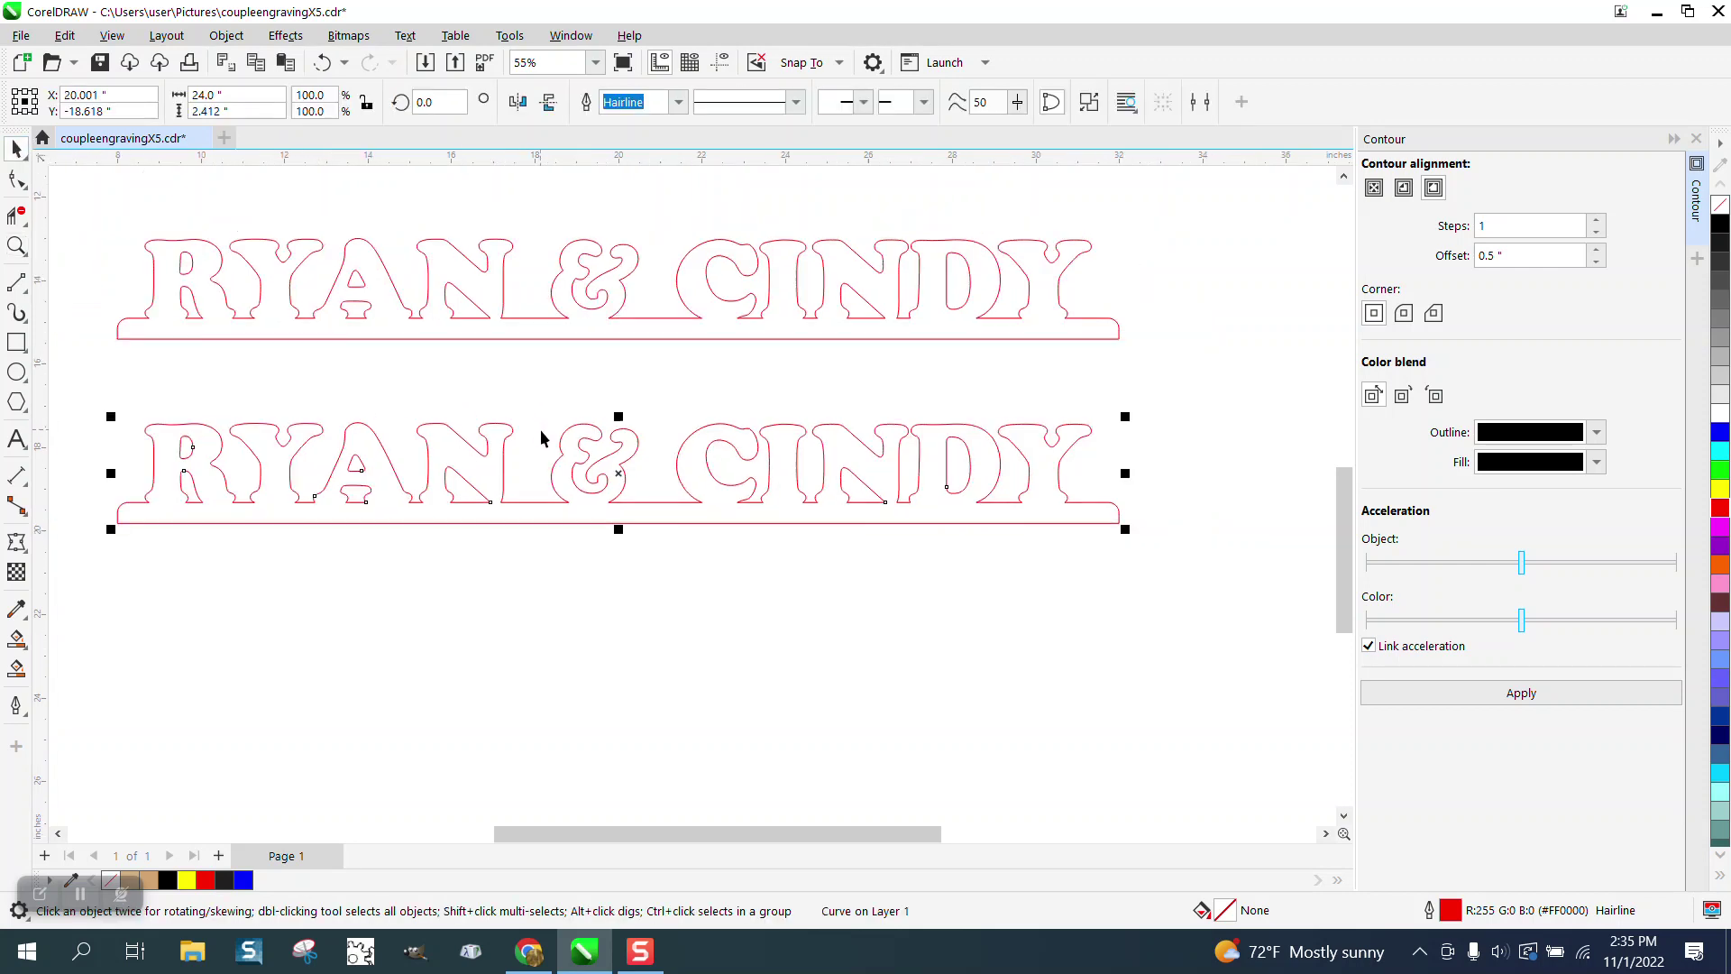
{"action": "left_click", "coordinate": [16, 179]}
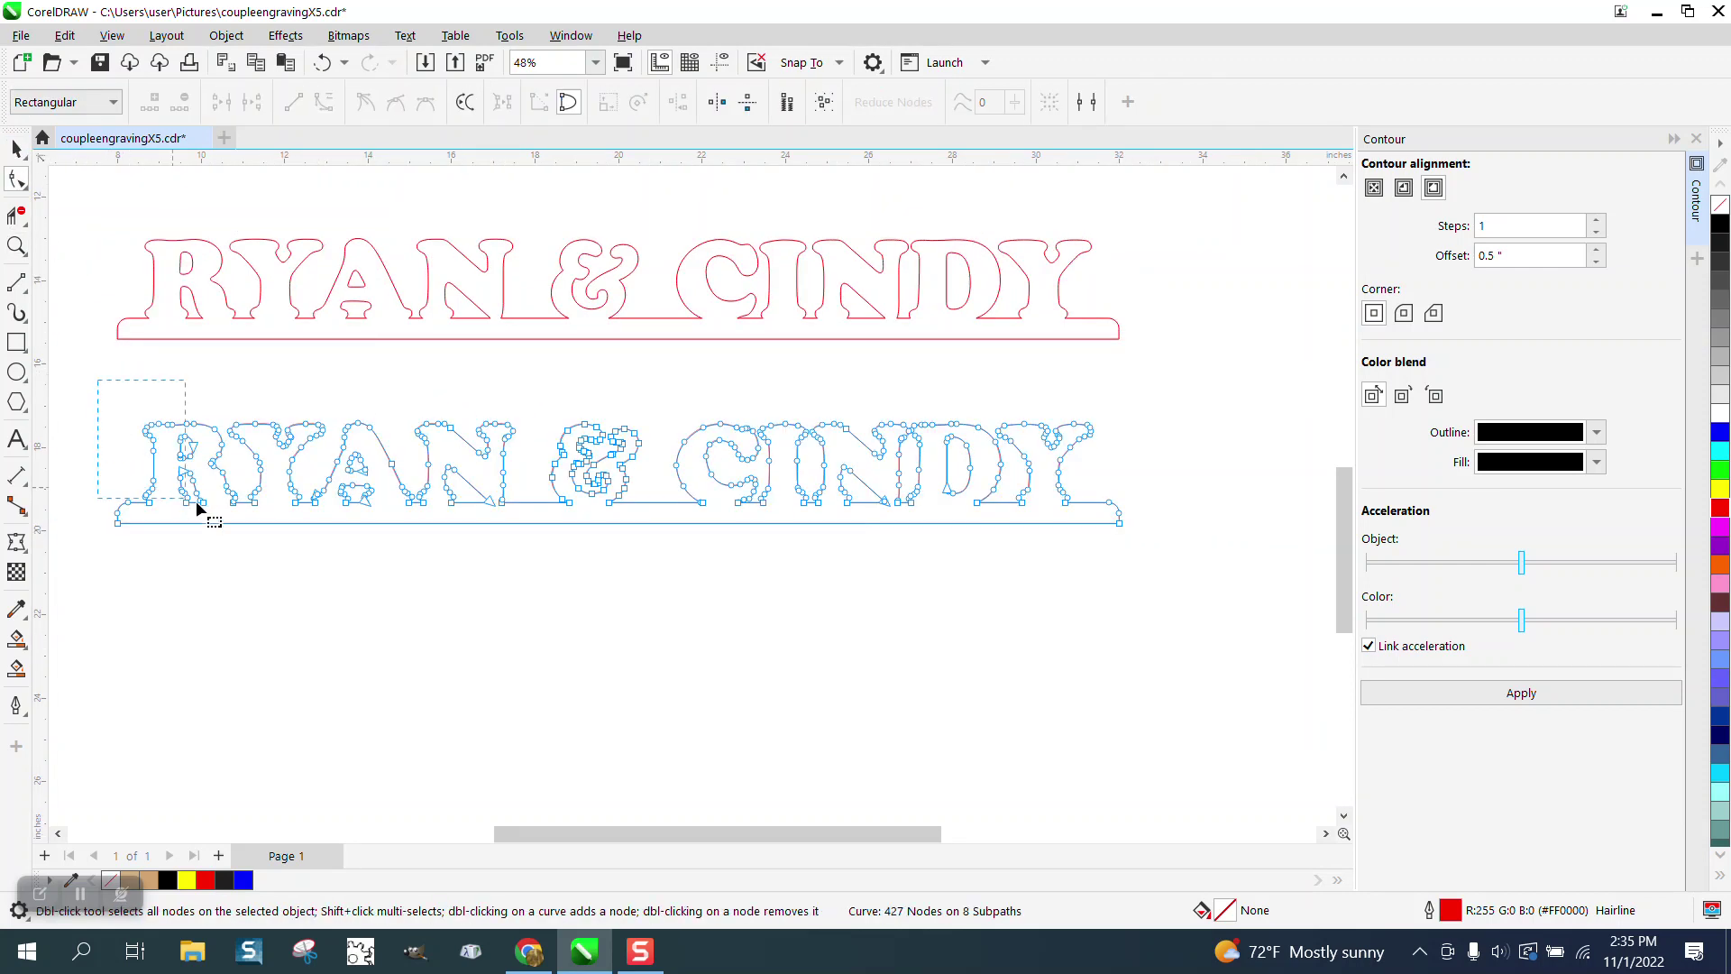
{"action": "left_click_drag", "start_coordinate": [197, 500], "coordinate": [1158, 585]}
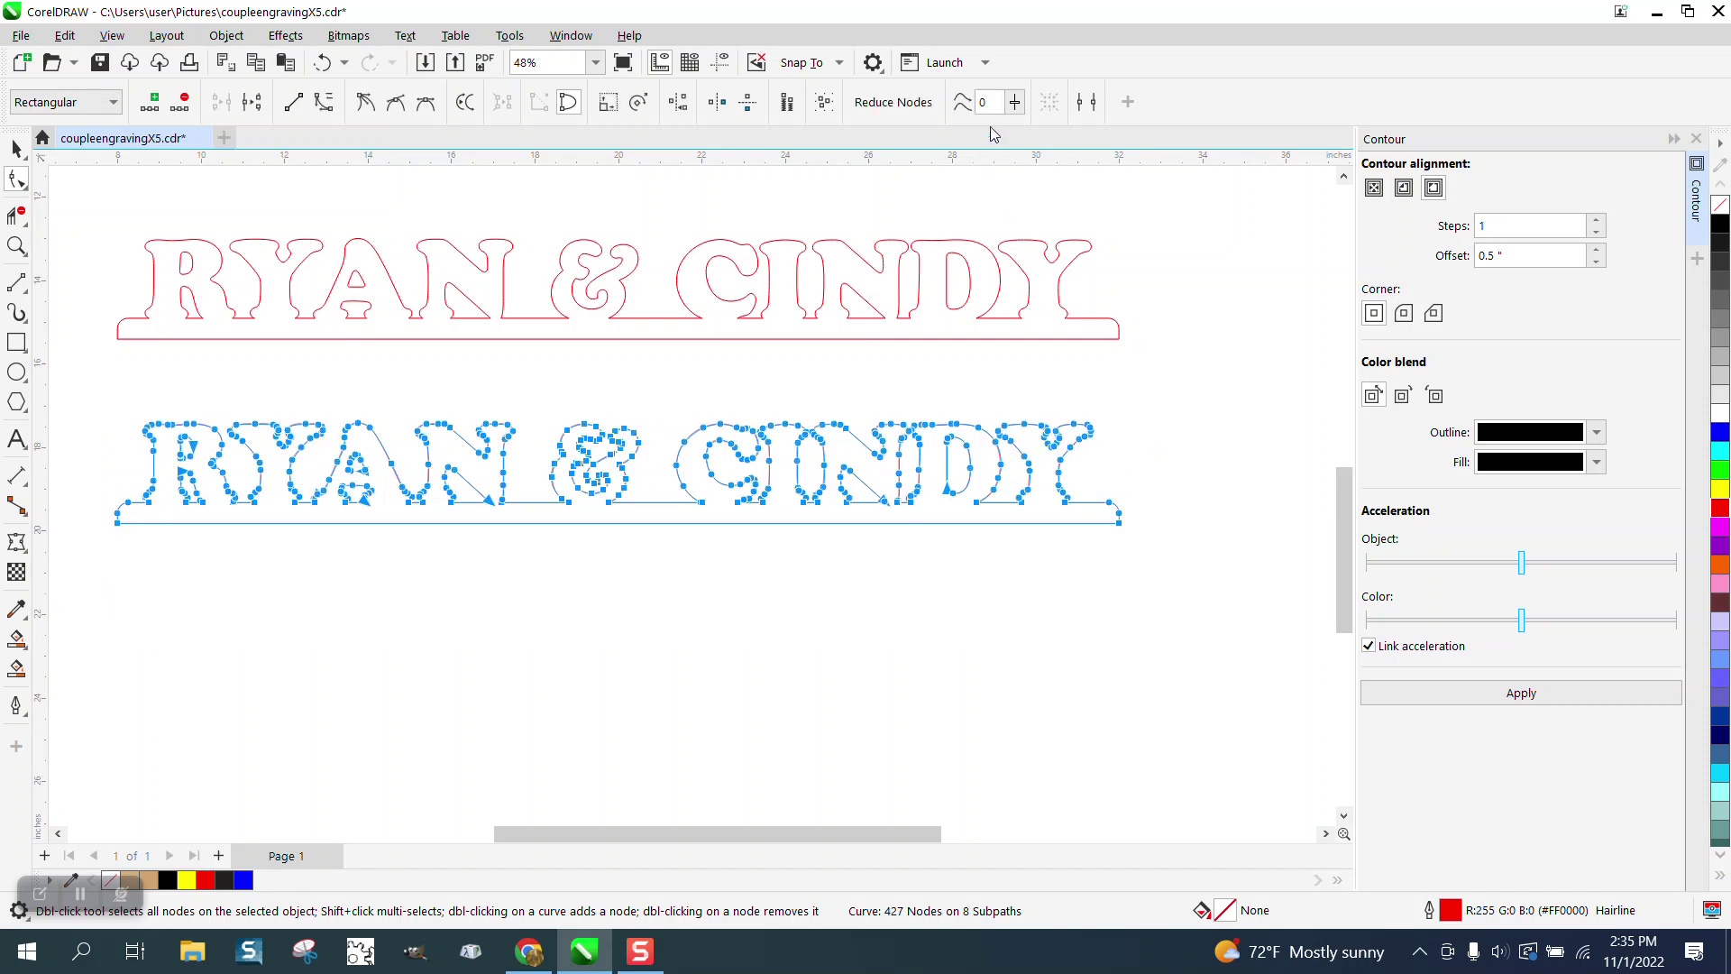
{"action": "type", "text": "20"}
{"action": "key", "text": "Return"}
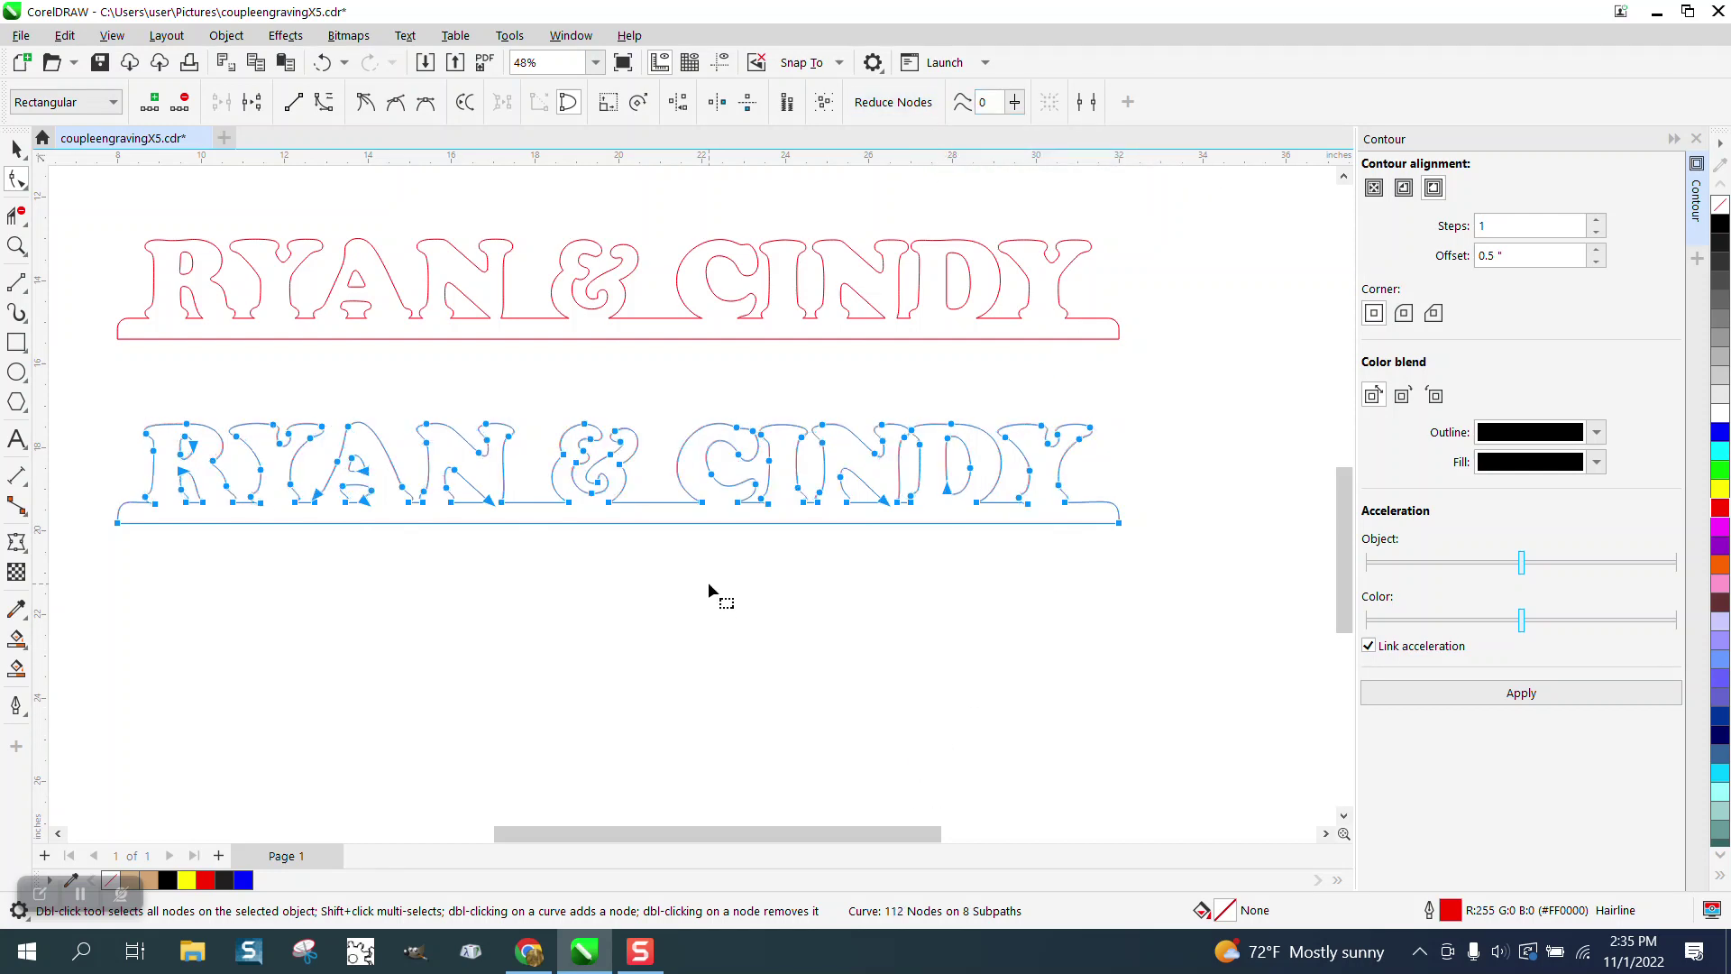
{"action": "left_click", "coordinate": [707, 582]}
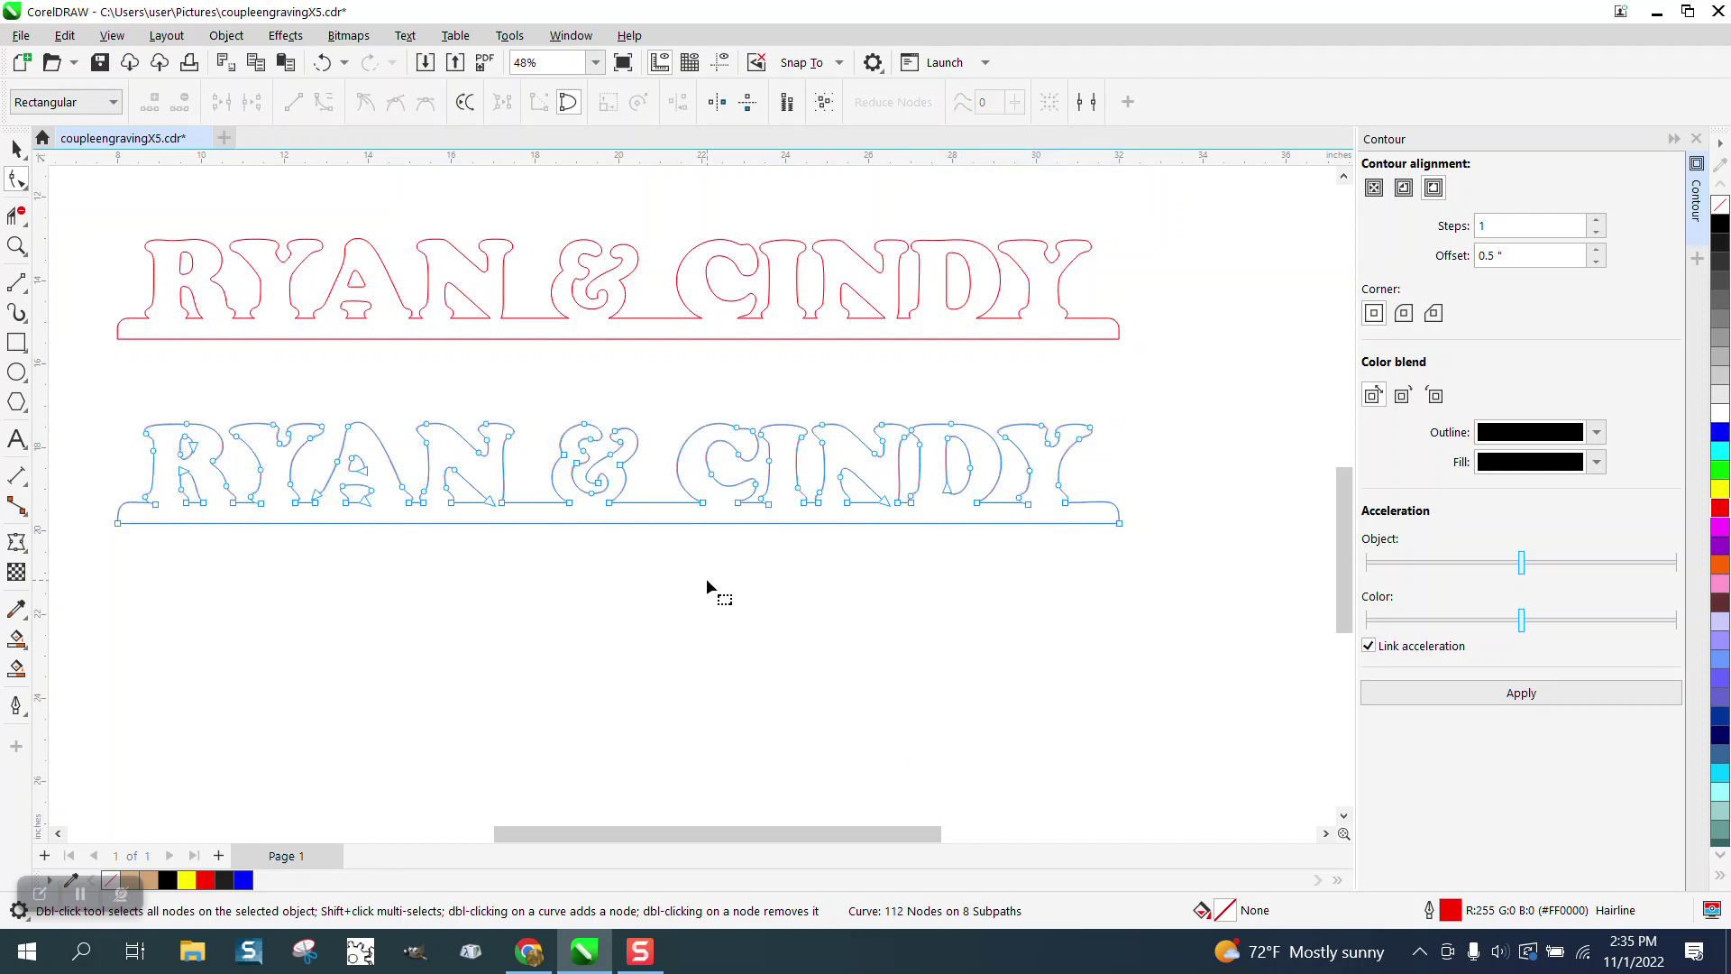
- On the lower copy, shift the node where the N and D tops join slightly, then zoom out
{"action": "left_click", "coordinate": [17, 246]}
{"action": "left_click_drag", "start_coordinate": [636, 409], "coordinate": [1208, 570]}
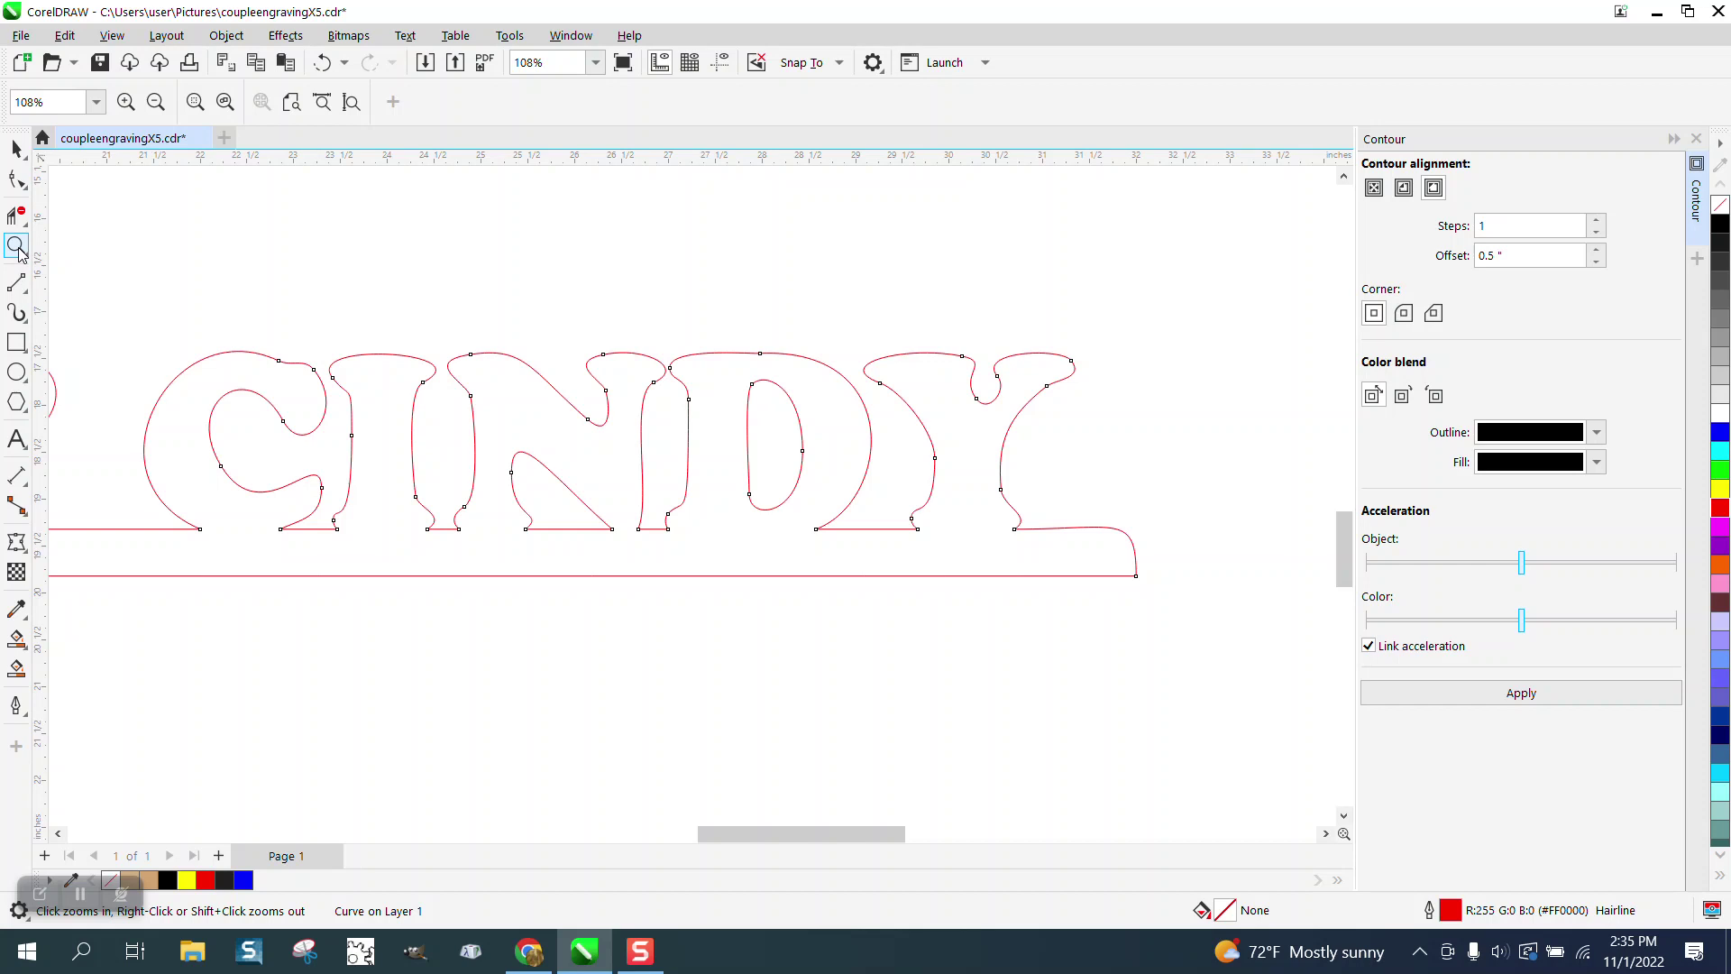
{"action": "left_click_drag", "start_coordinate": [642, 322], "coordinate": [811, 393]}
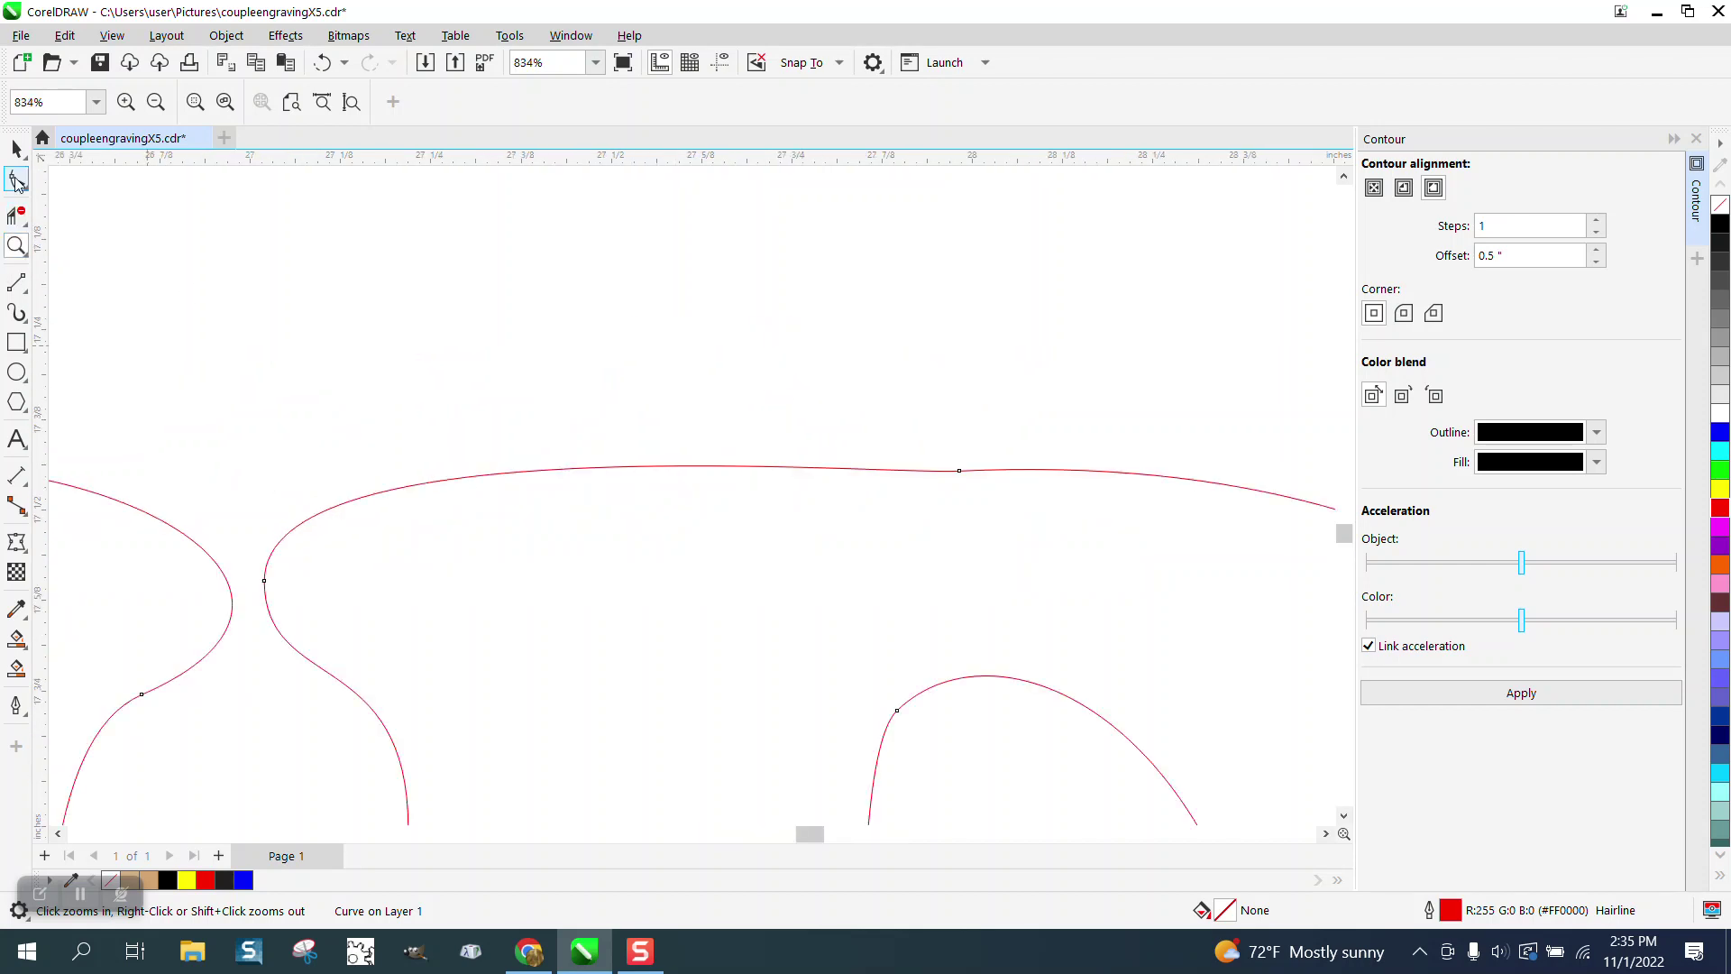
{"action": "left_click", "coordinate": [17, 178]}
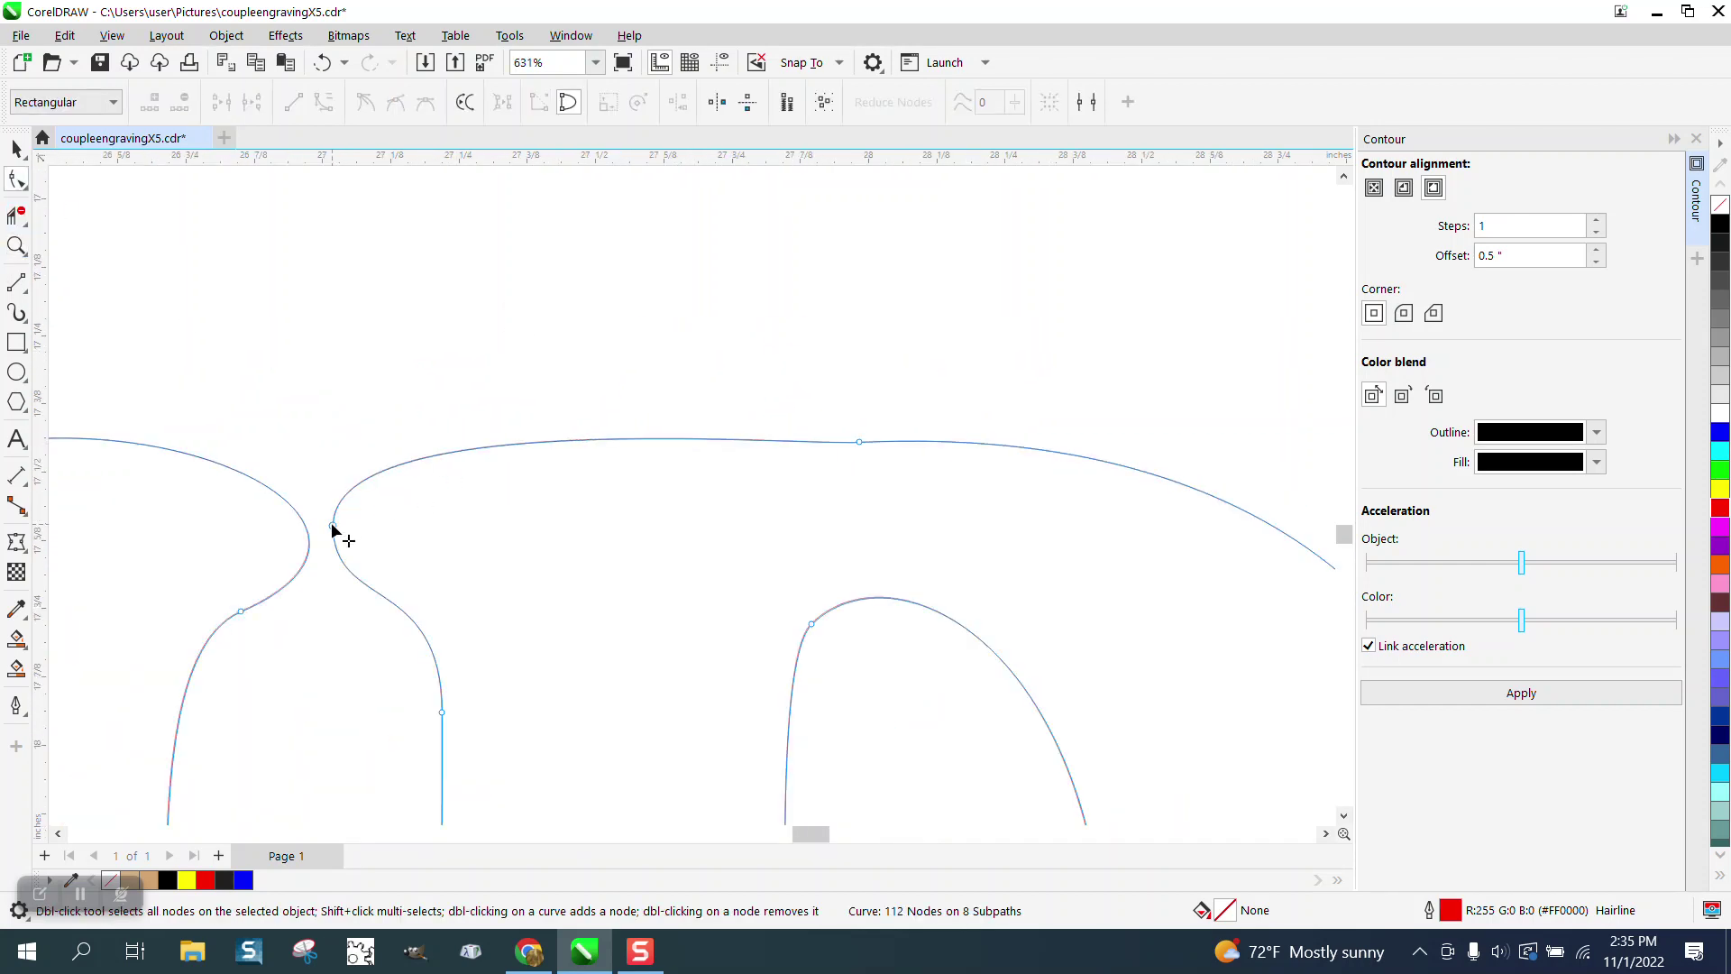
{"action": "mouse_move", "coordinate": [333, 527]}
{"action": "left_mouse_down"}
{"action": "mouse_move", "coordinate": [349, 528]}
{"action": "mouse_move", "coordinate": [300, 545]}
{"action": "mouse_move", "coordinate": [311, 528]}
{"action": "left_mouse_up"}
{"action": "scroll", "coordinate": [355, 458], "scroll_direction": "down", "scroll_amount": 1}
{"action": "scroll", "coordinate": [355, 459], "scroll_direction": "down", "scroll_amount": 6}
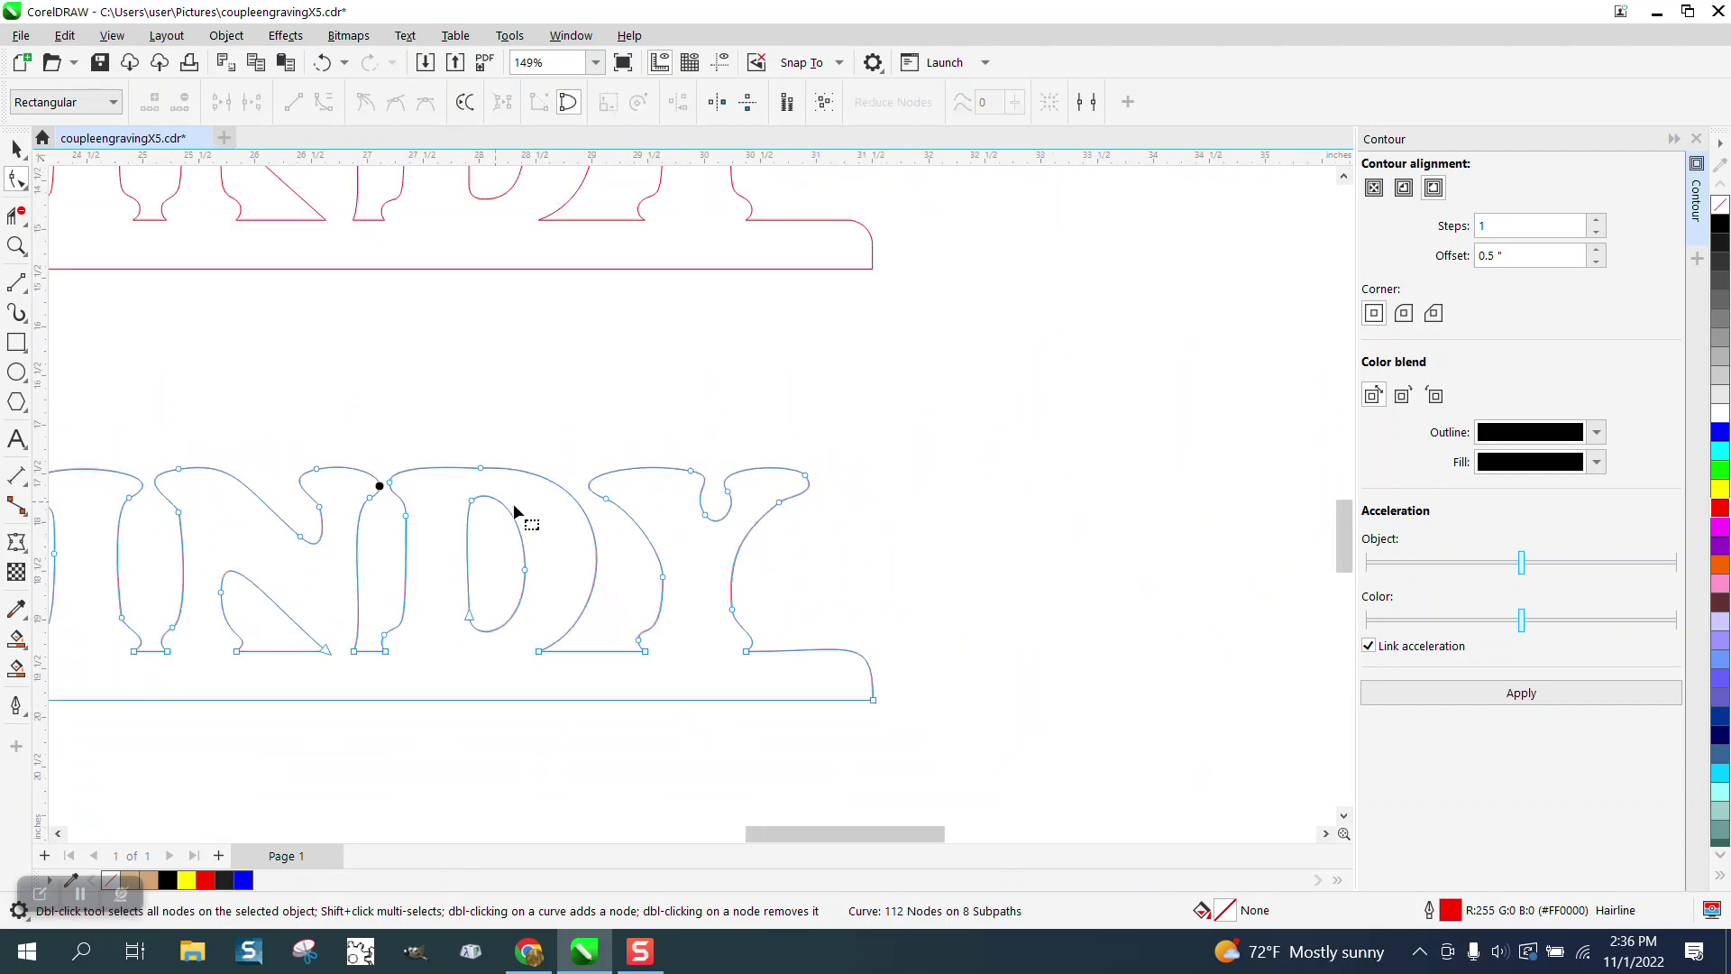
{"action": "scroll", "coordinate": [590, 588], "scroll_direction": "down", "scroll_amount": 1}
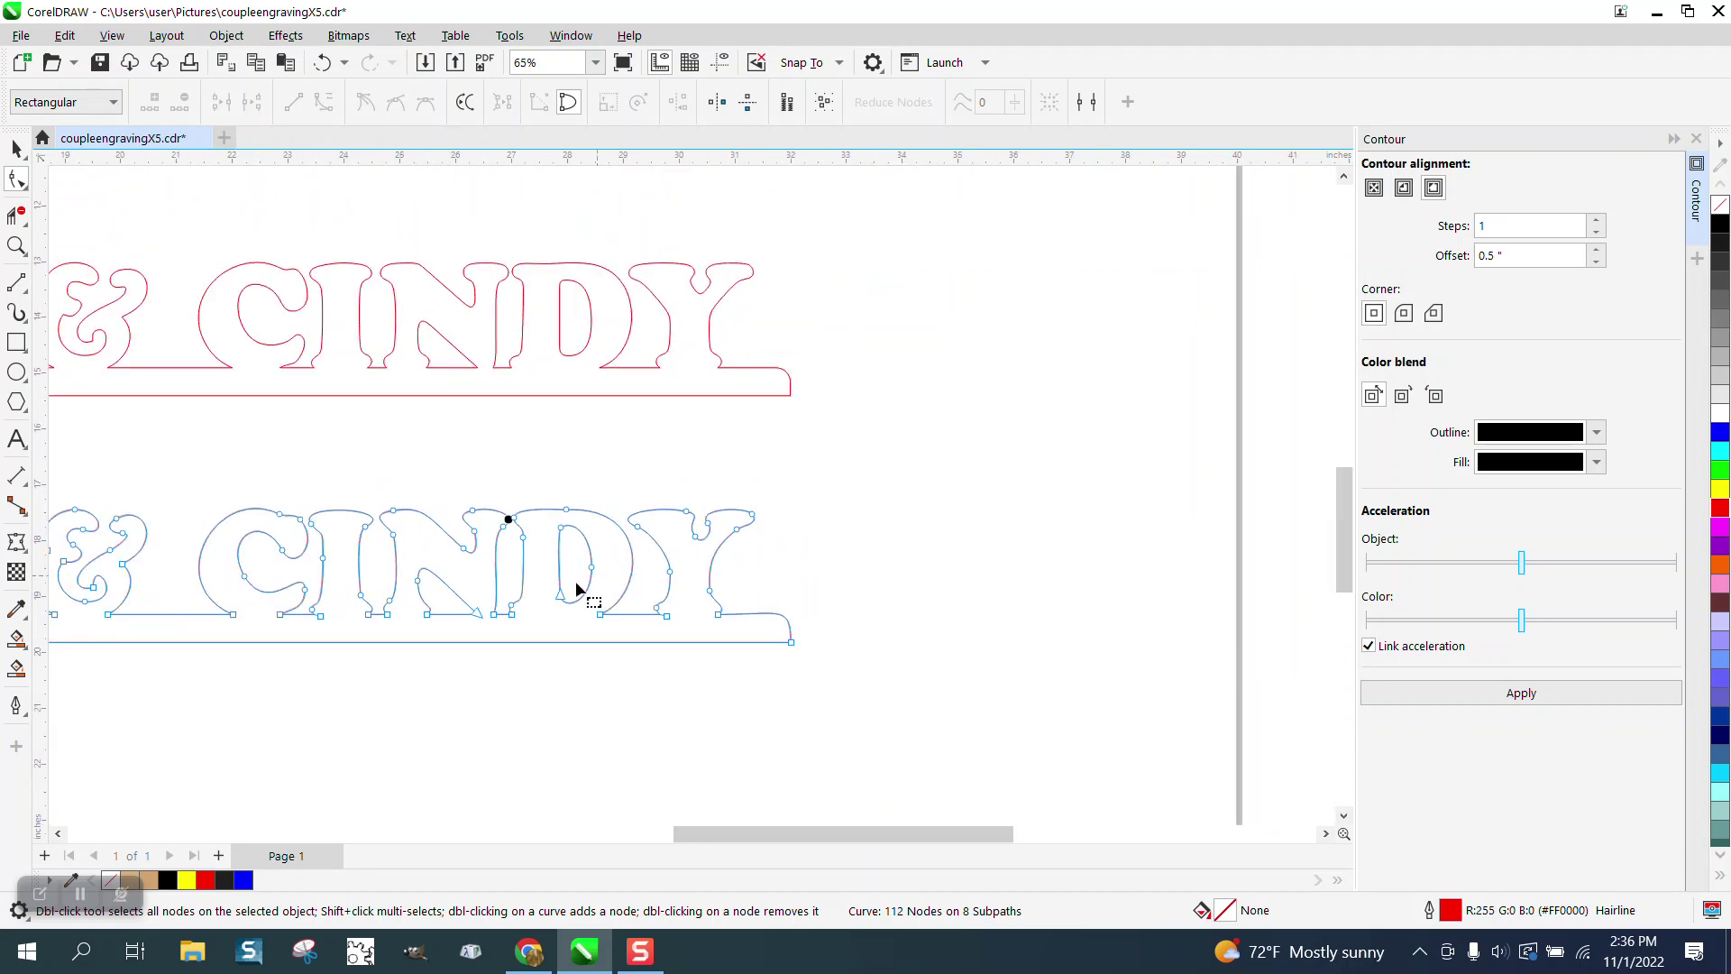
{"action": "left_click", "coordinate": [16, 245]}
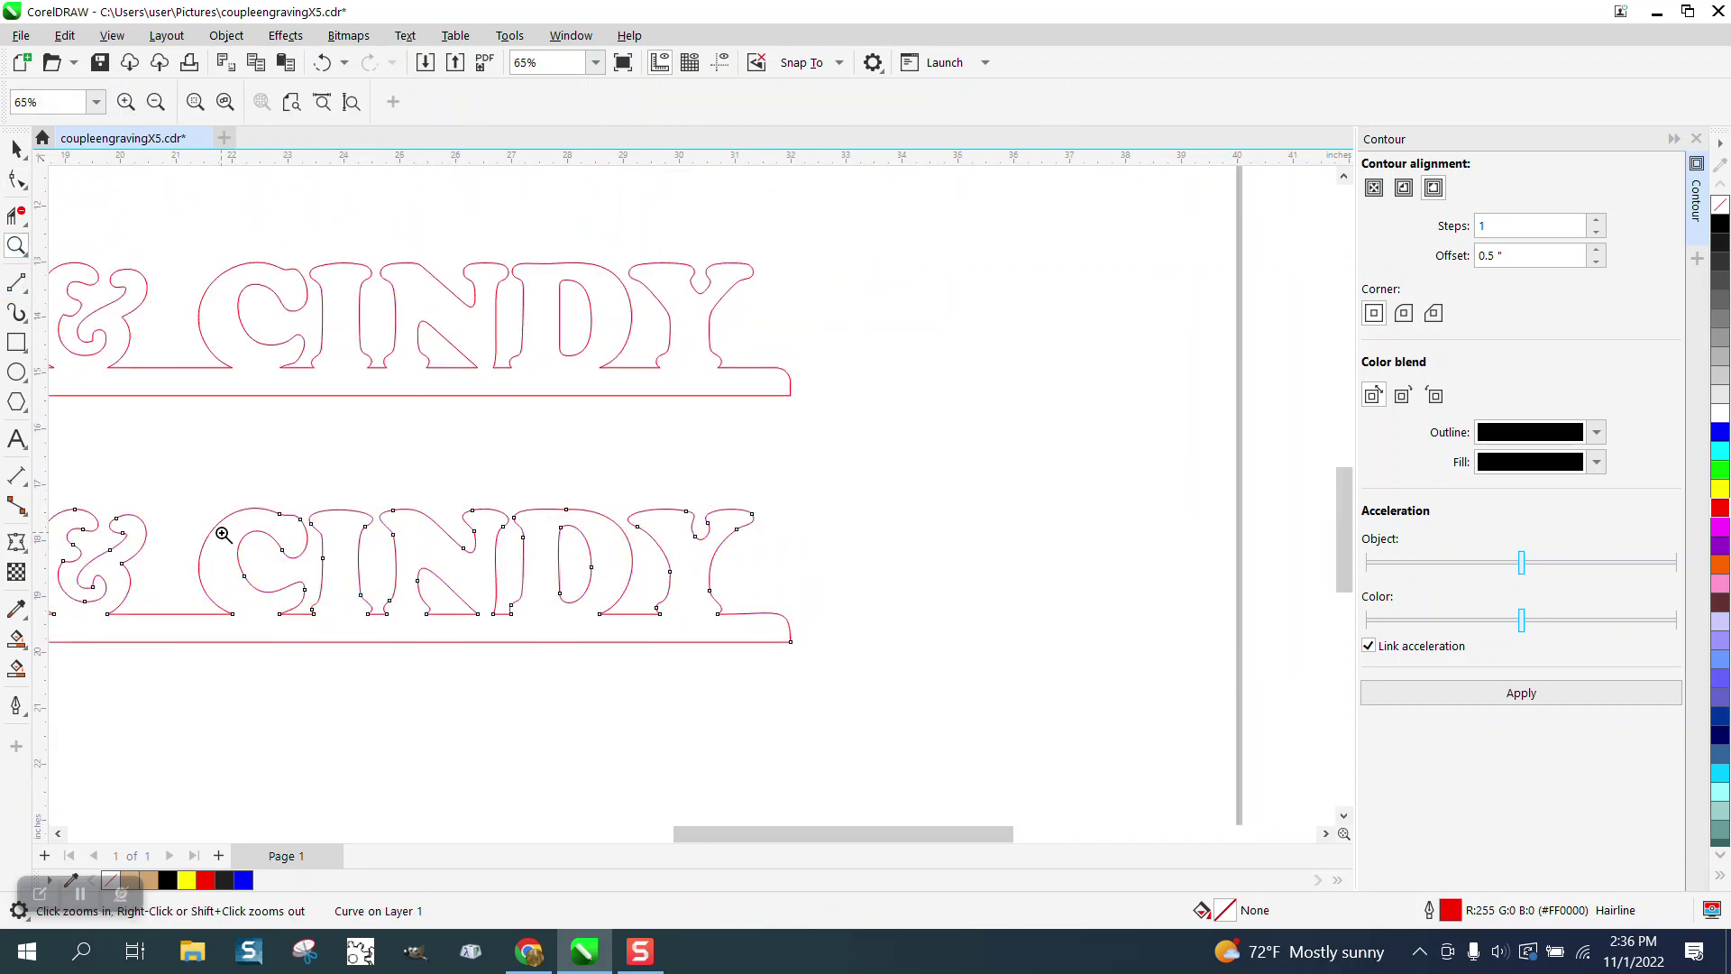
{"action": "scroll", "coordinate": [403, 541], "scroll_direction": "down", "scroll_amount": 1}
{"action": "left_click_drag", "start_coordinate": [99, 494], "coordinate": [281, 626]}
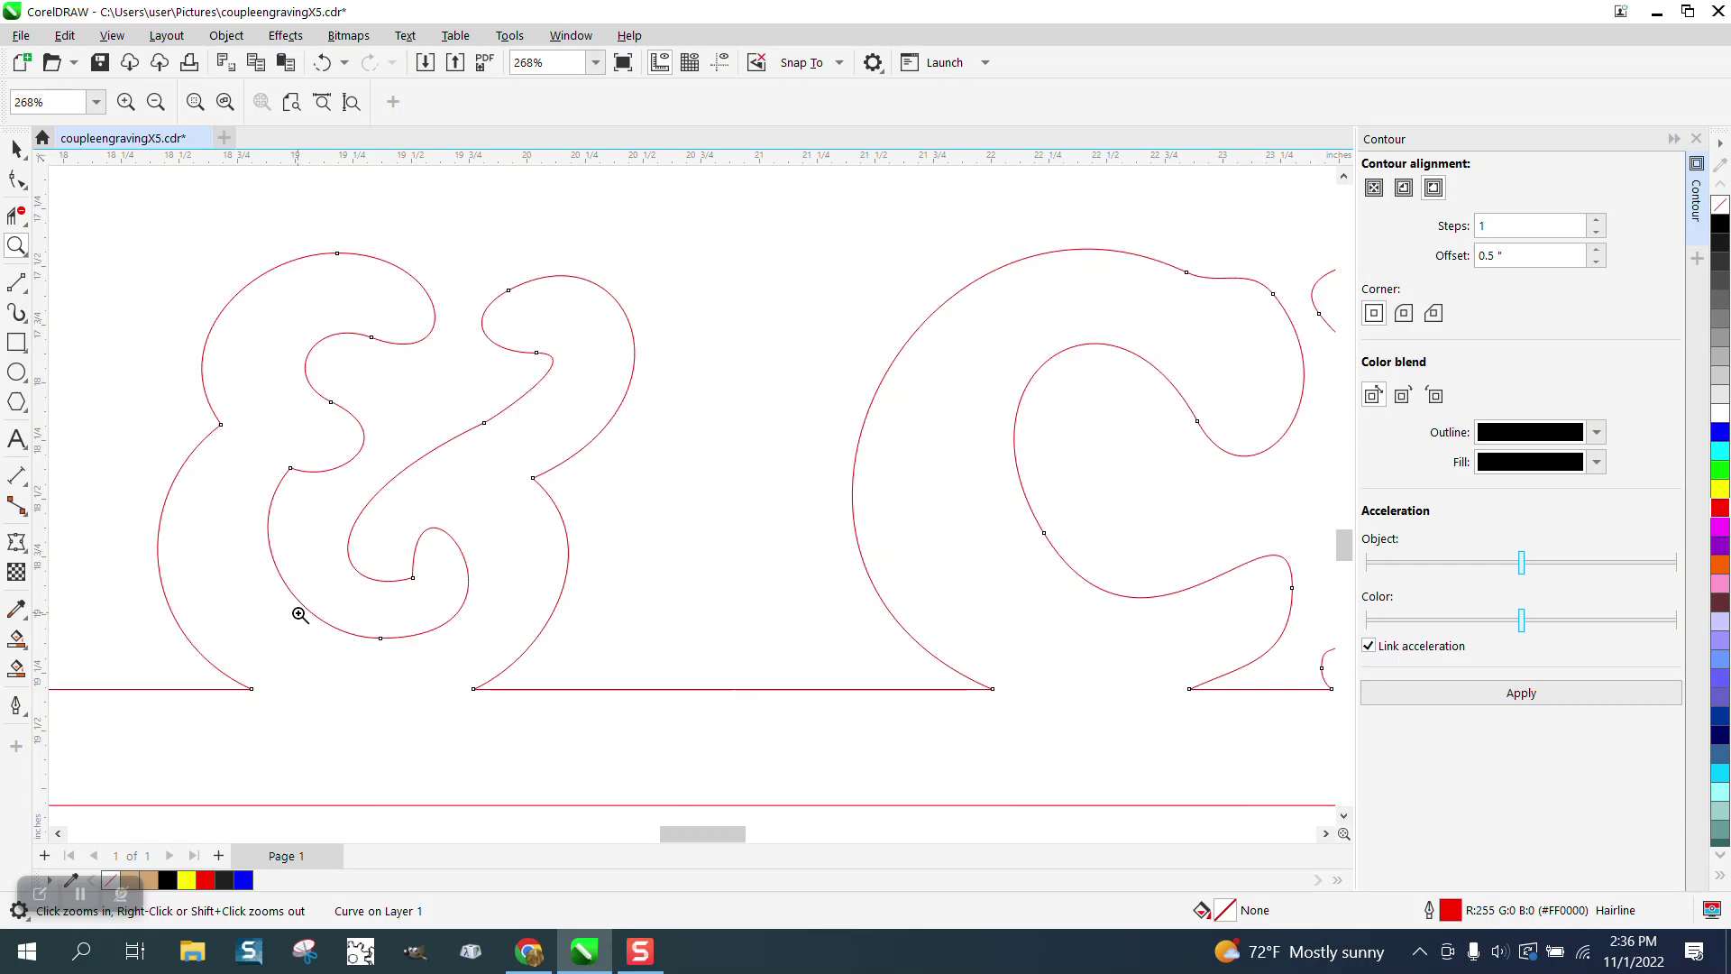
{"action": "left_click", "coordinate": [17, 179]}
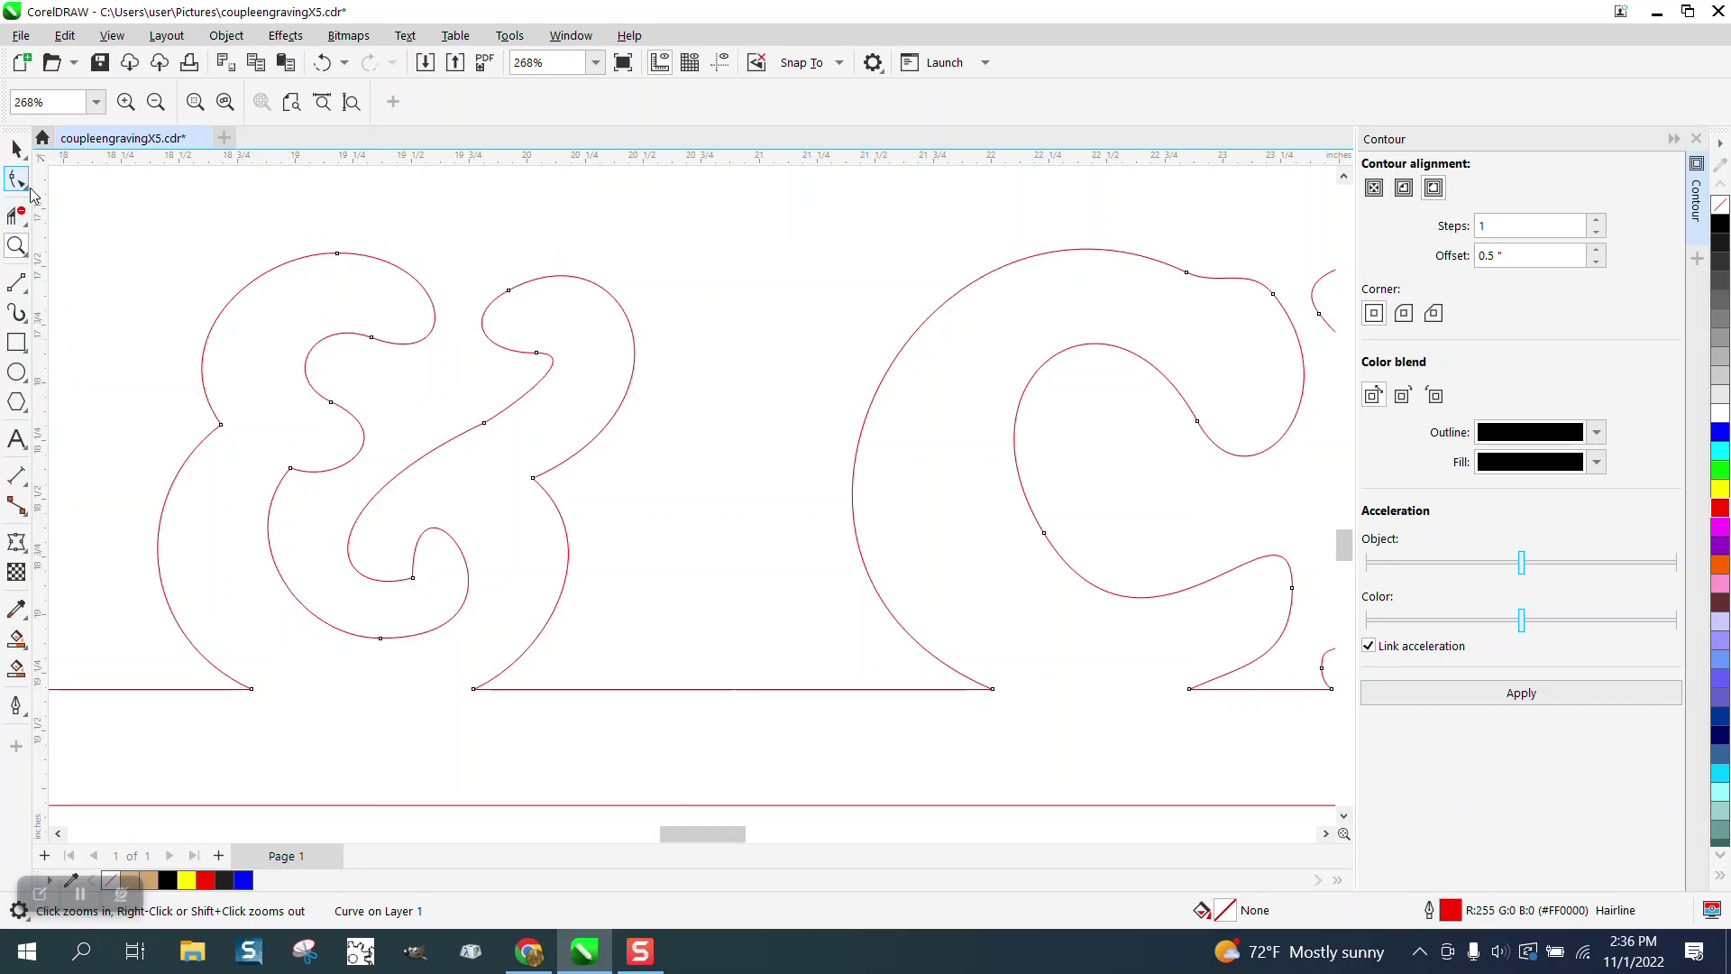
{"action": "left_click", "coordinate": [486, 423]}
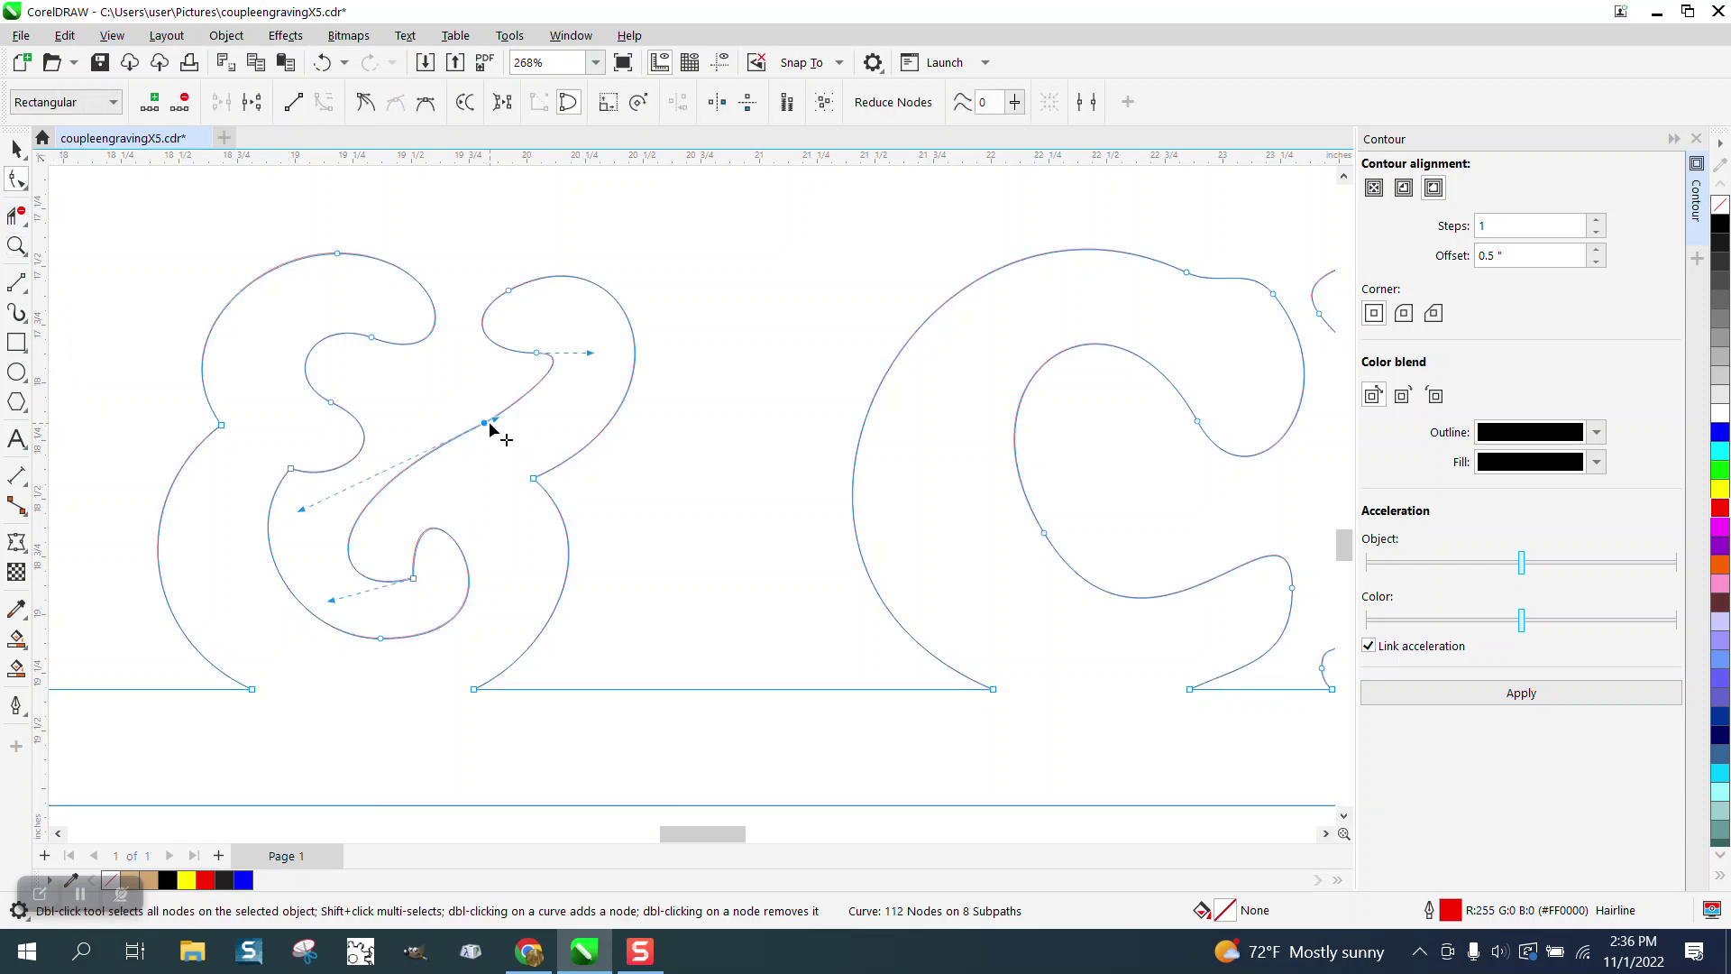
{"action": "key", "text": "Delete"}
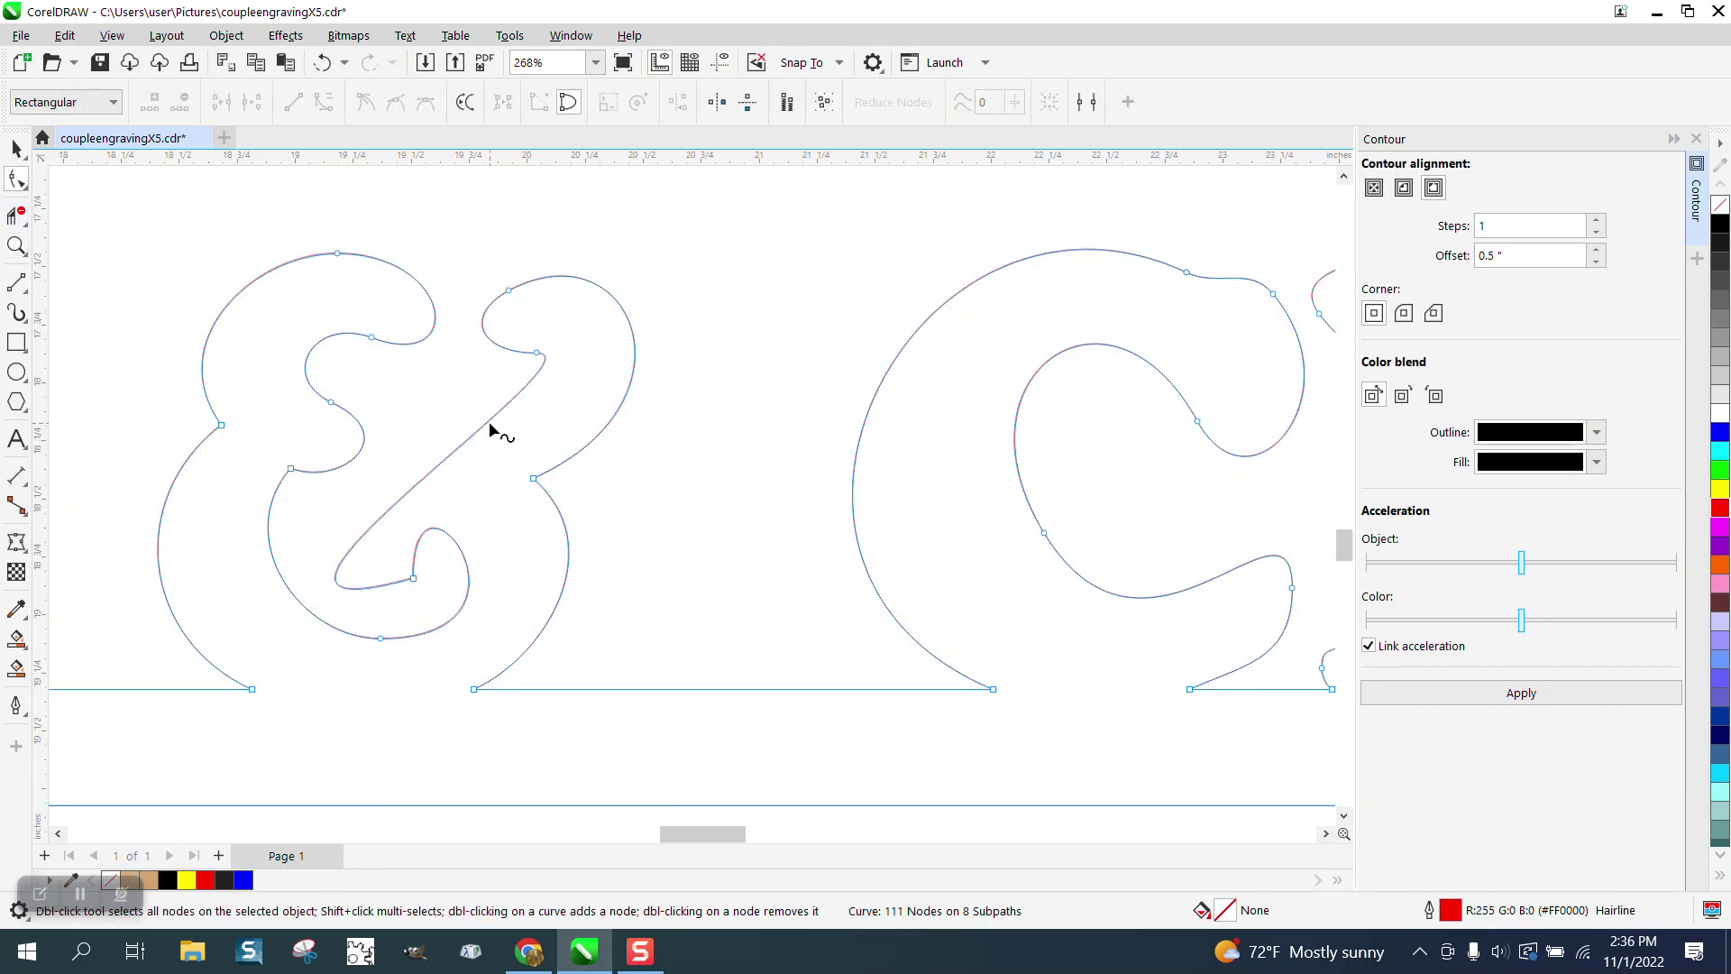
{"action": "left_click", "coordinate": [332, 69]}
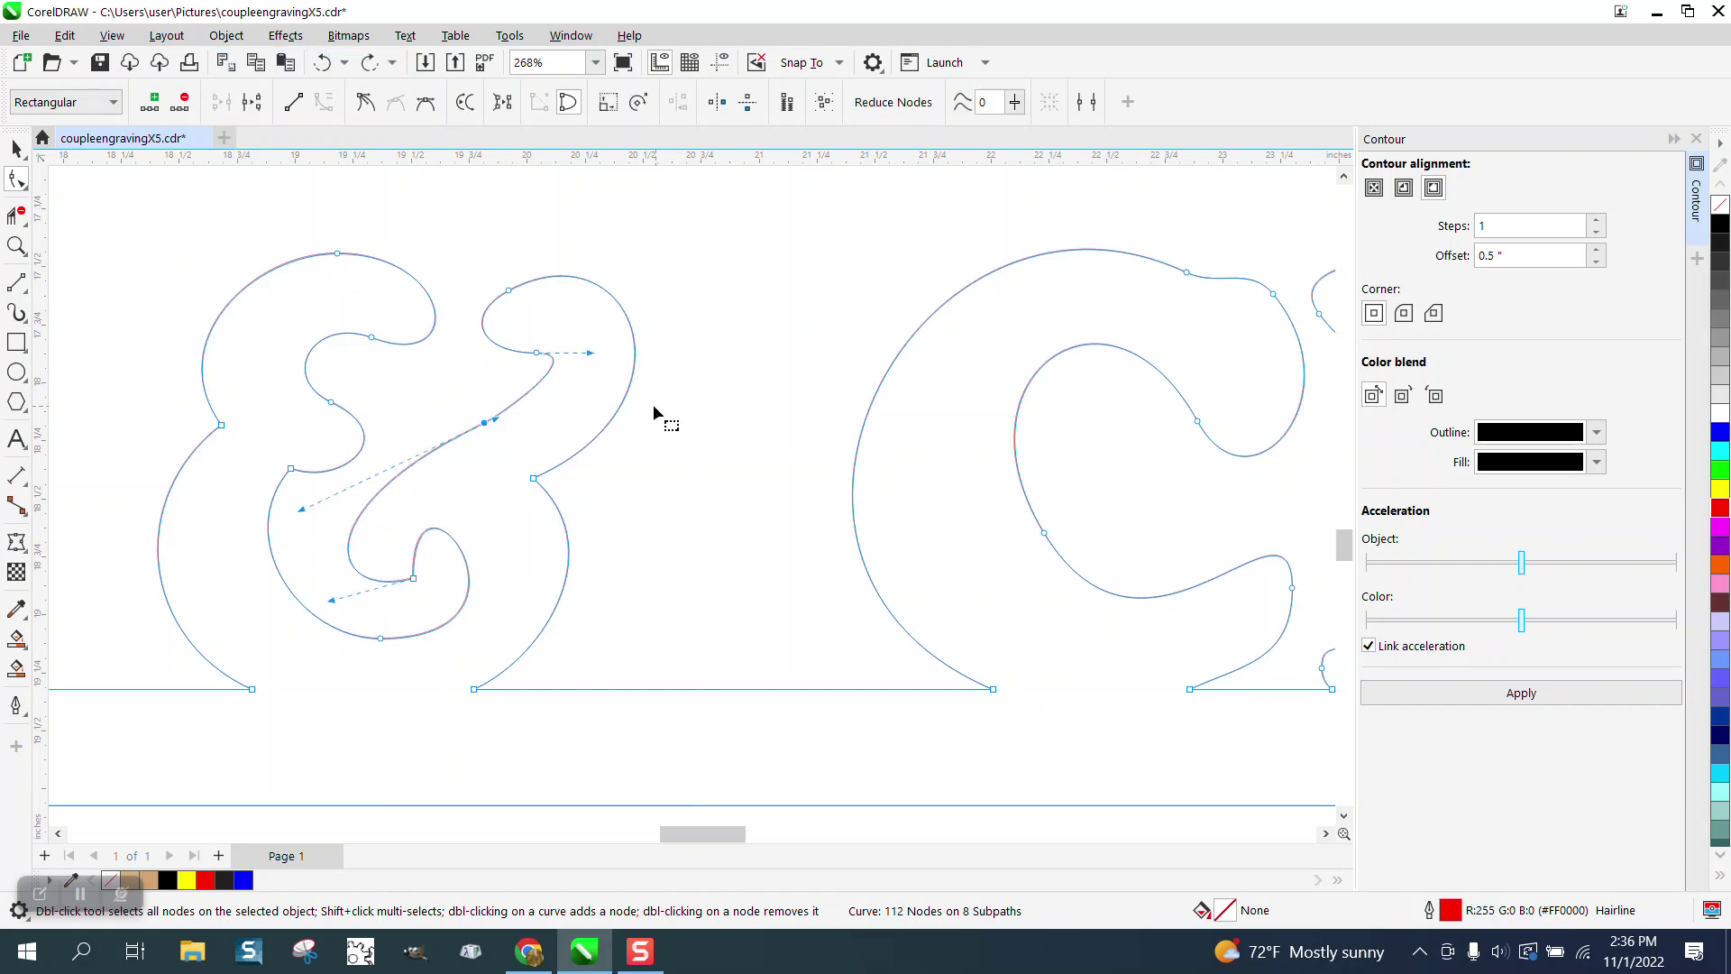
{"action": "scroll", "coordinate": [679, 404], "scroll_direction": "down", "scroll_amount": 5}
{"action": "left_click", "coordinate": [16, 148]}
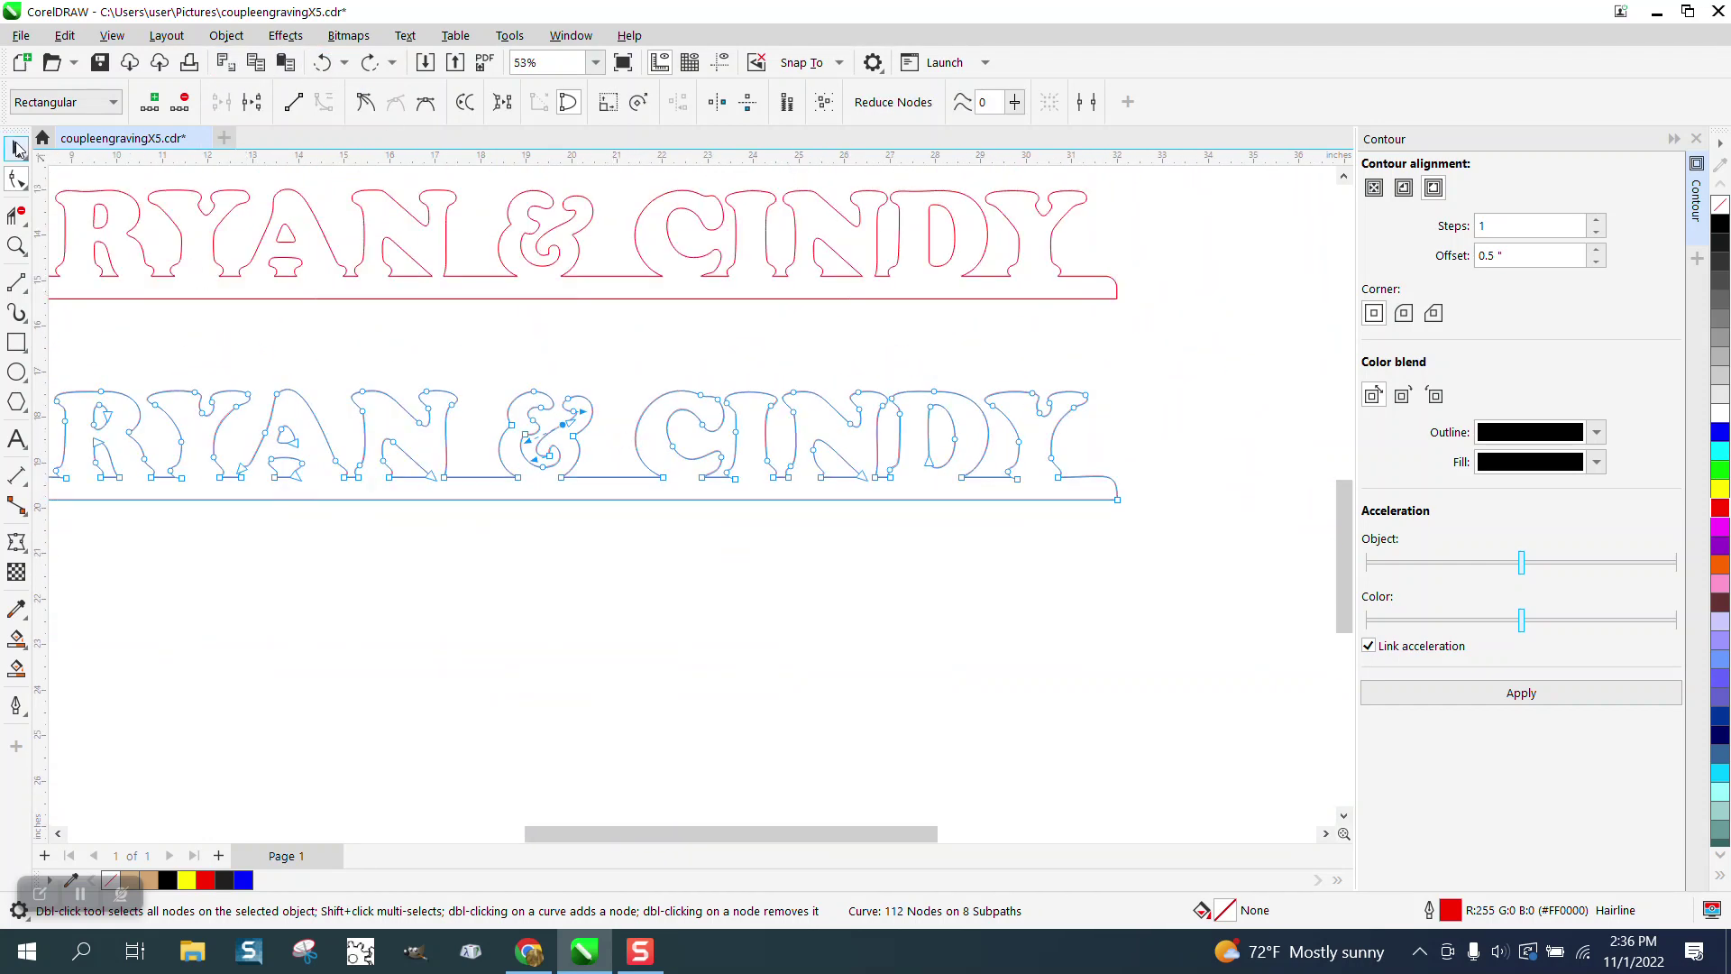
{"action": "scroll", "coordinate": [517, 479], "scroll_direction": "down", "scroll_amount": 1}
{"action": "left_click", "coordinate": [598, 566]}
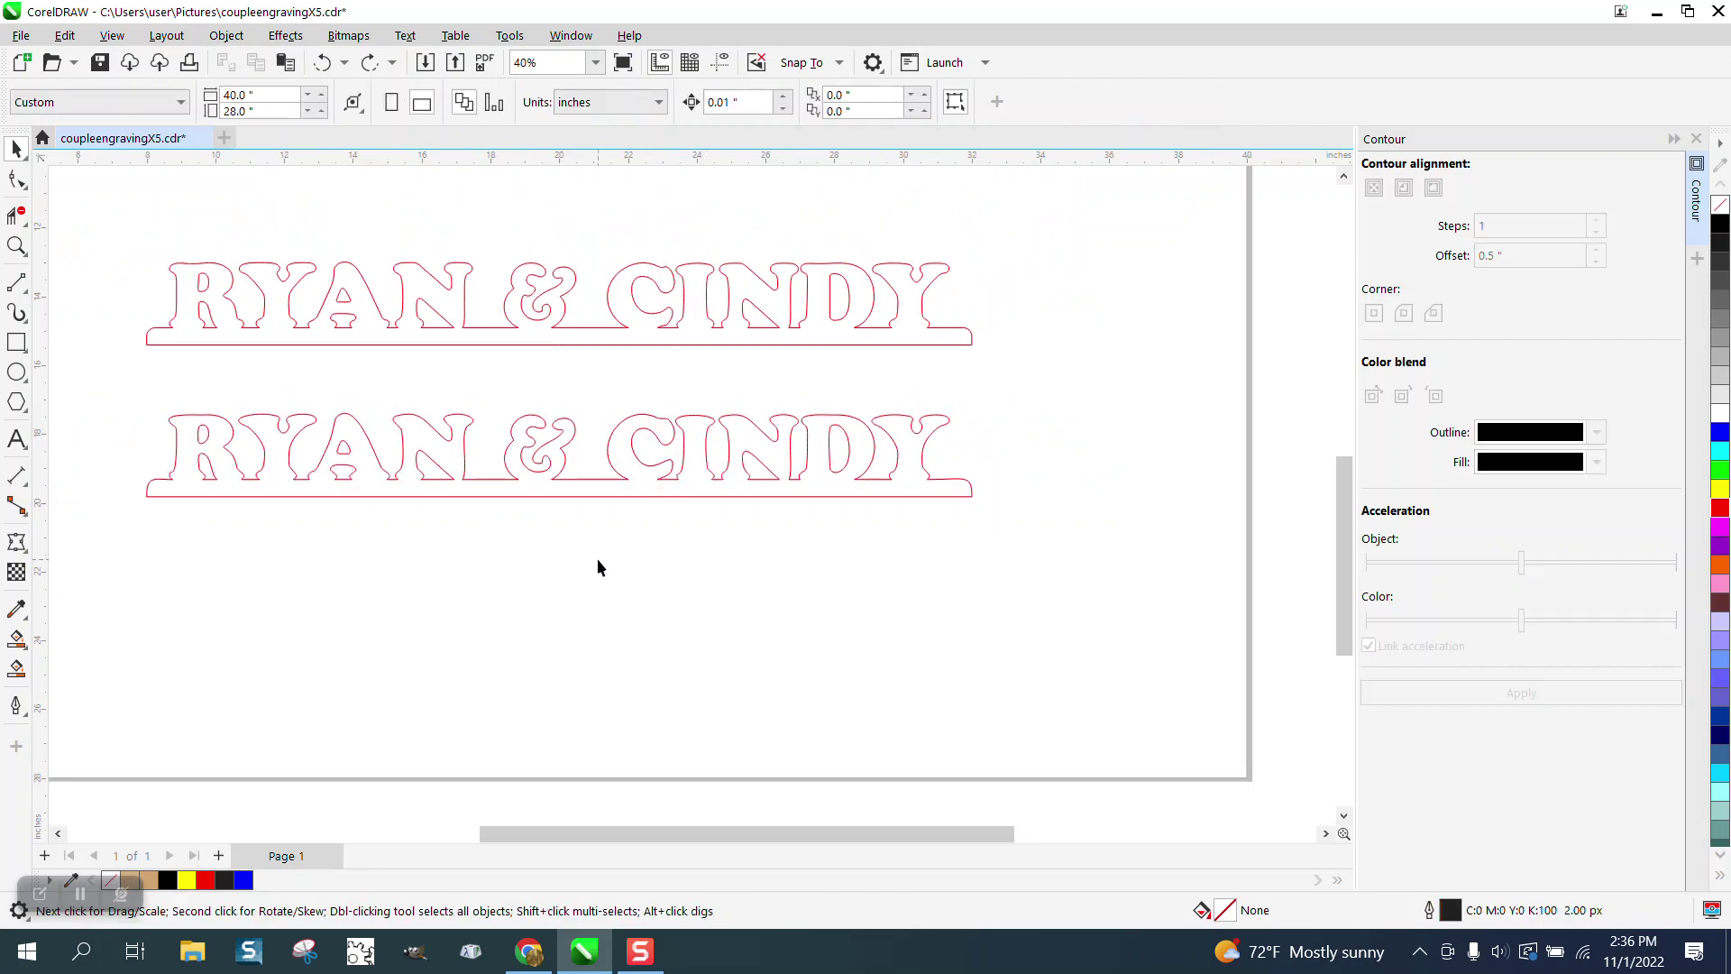